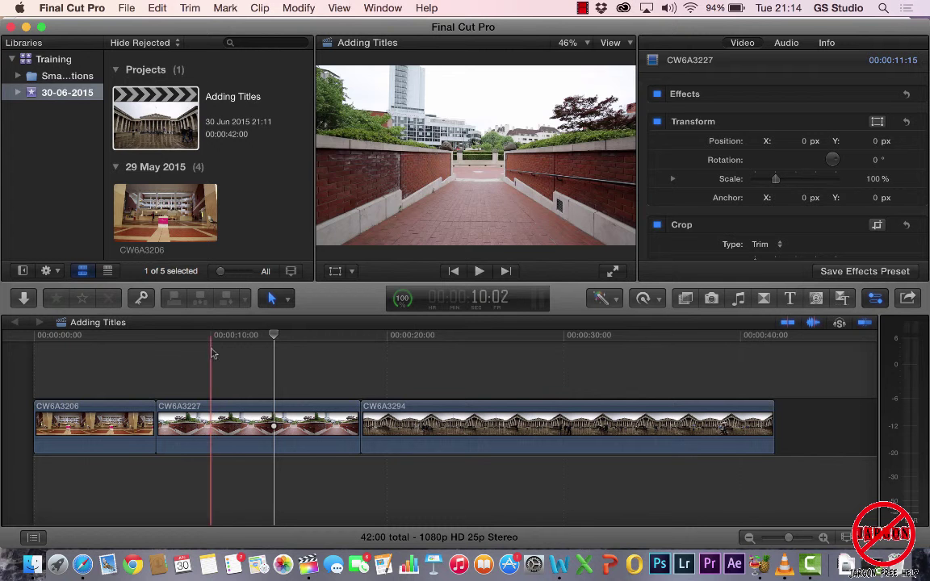
Step: Open the Titles browser
{"action": "key", "text": "space"}
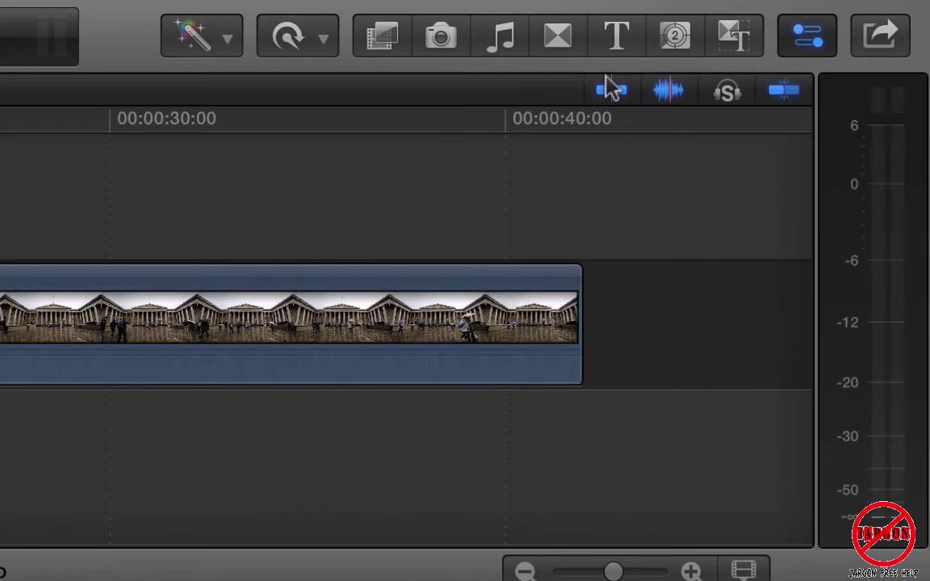
{"action": "left_click", "coordinate": [619, 36]}
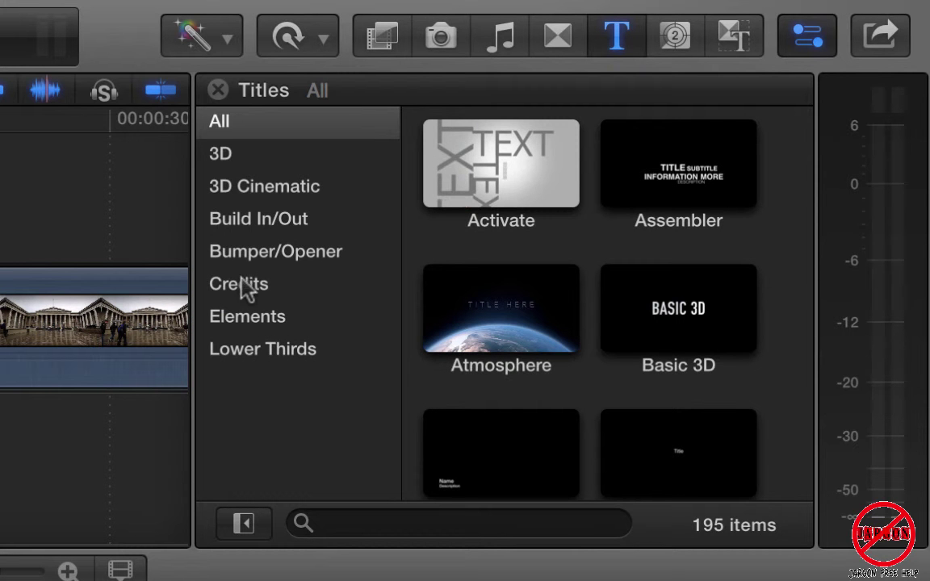
Step: Look through the title categories from 3D to Lower Thirds and return to Build In/Out
{"action": "left_click", "coordinate": [264, 155]}
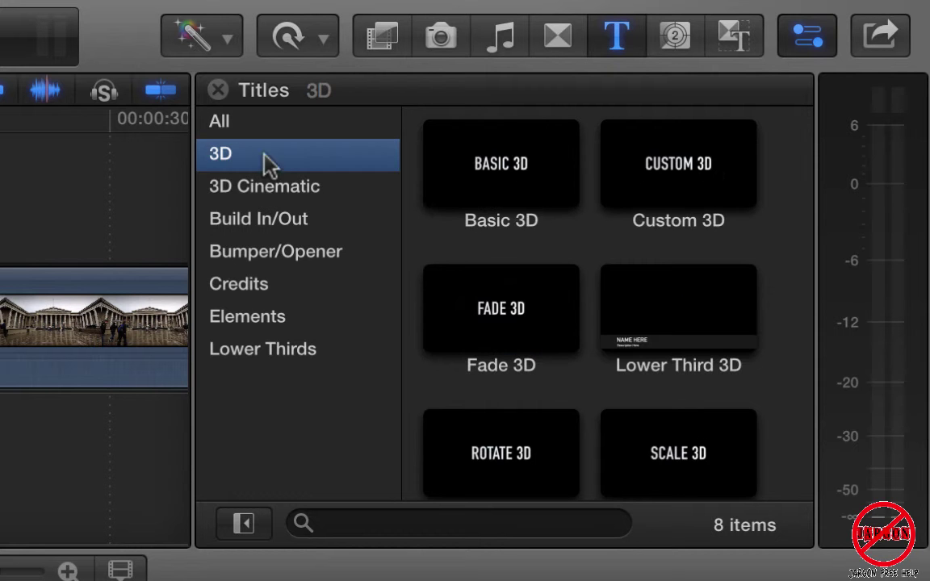
{"action": "left_click", "coordinate": [267, 192]}
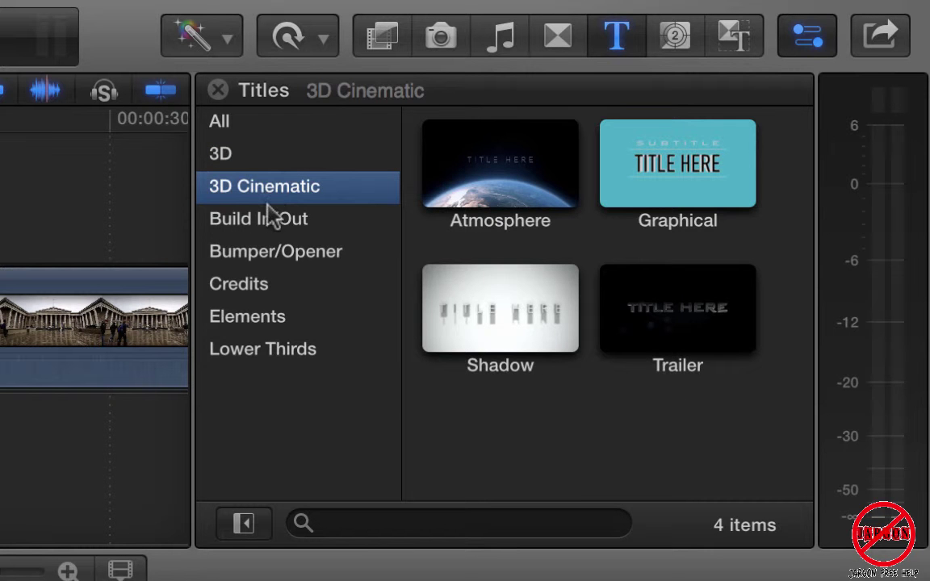
{"action": "left_click", "coordinate": [270, 221]}
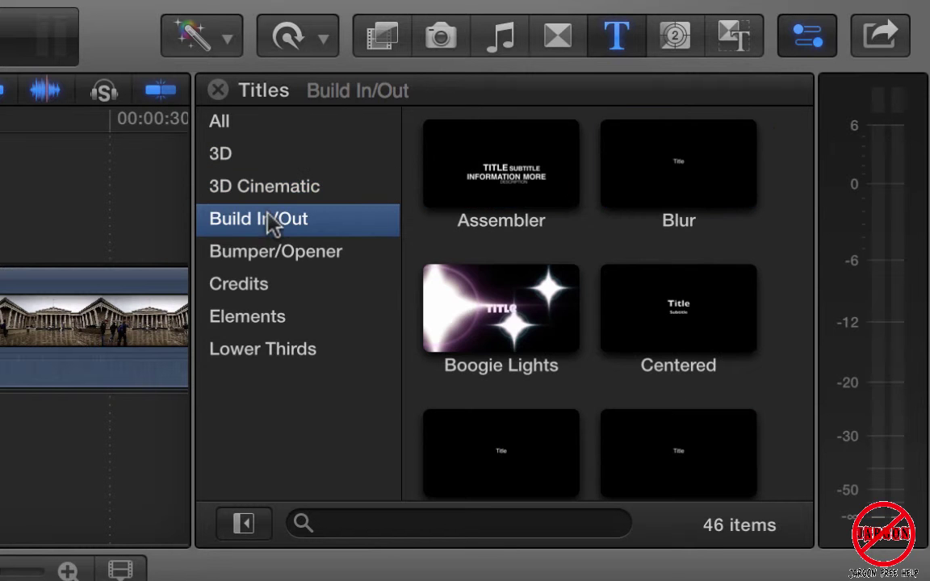
{"action": "left_click", "coordinate": [273, 257]}
{"action": "left_click", "coordinate": [268, 287]}
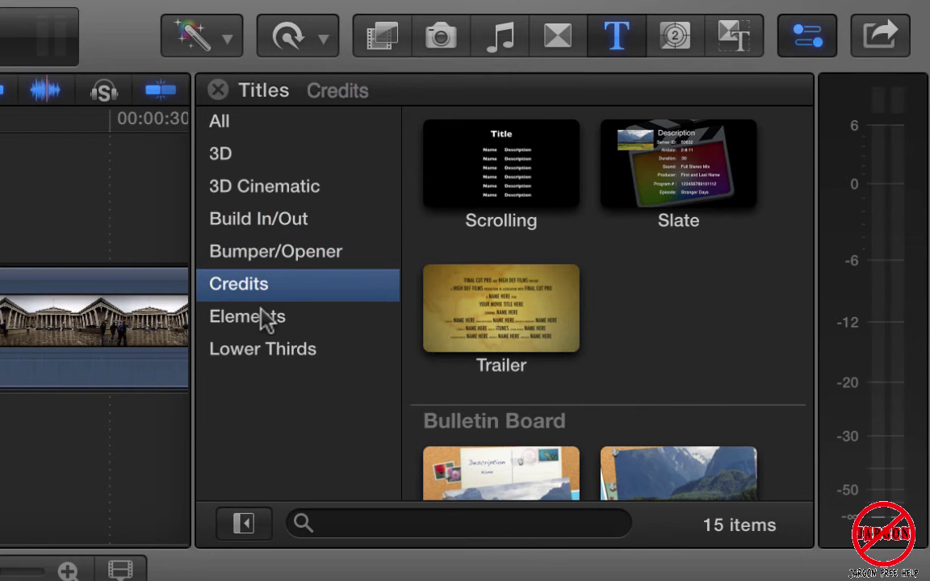
{"action": "left_click", "coordinate": [266, 319]}
{"action": "left_click", "coordinate": [268, 352]}
{"action": "left_click", "coordinate": [253, 226]}
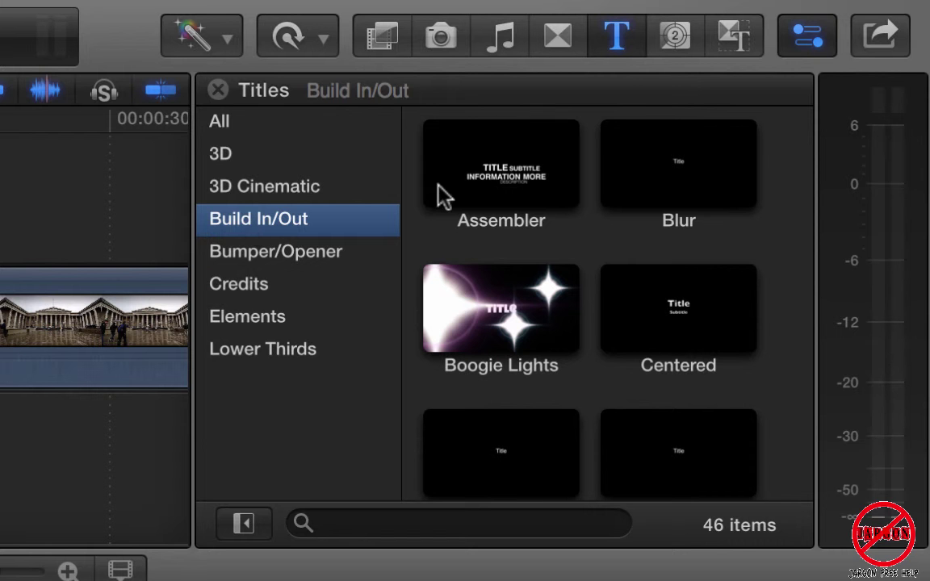
Step: Preview the Assembler and Blur titles, and look at Bold Fin in the Bumper/Opener category
{"action": "left_click", "coordinate": [475, 180]}
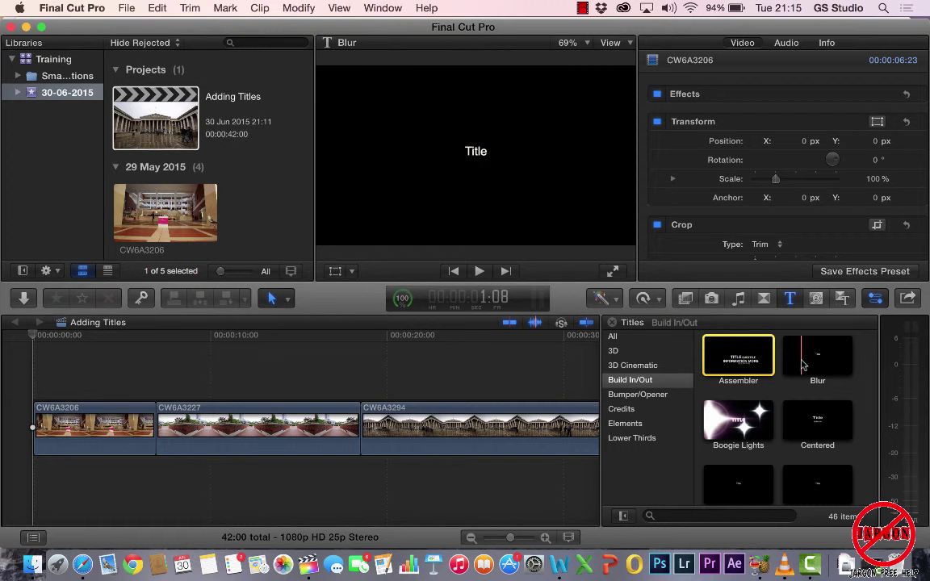
{"action": "left_click", "coordinate": [803, 366]}
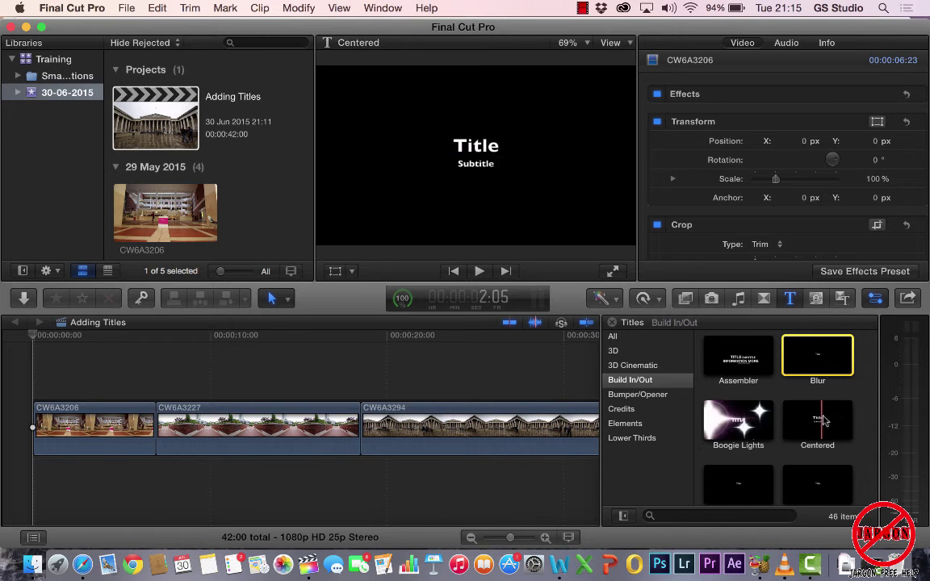
{"action": "left_click", "coordinate": [662, 395]}
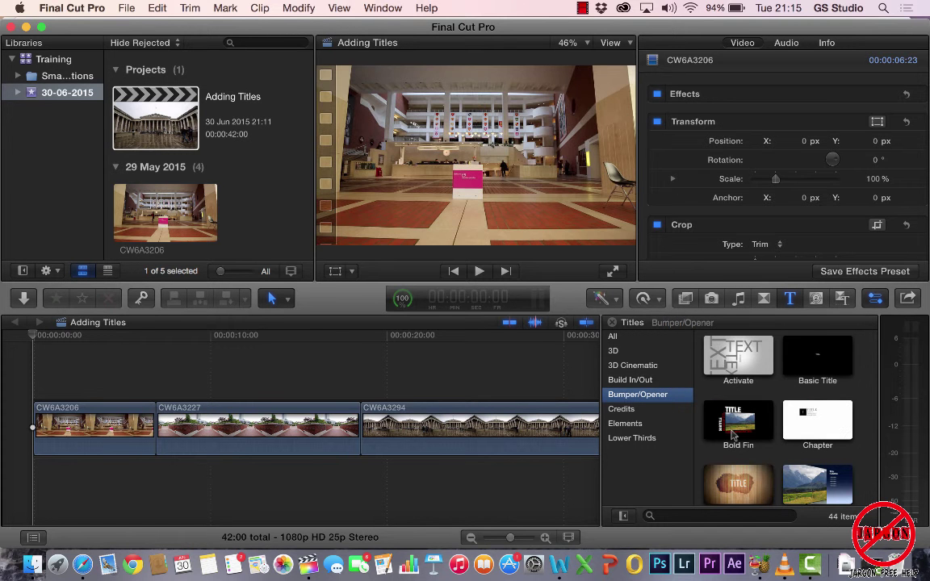
{"action": "left_click", "coordinate": [724, 434]}
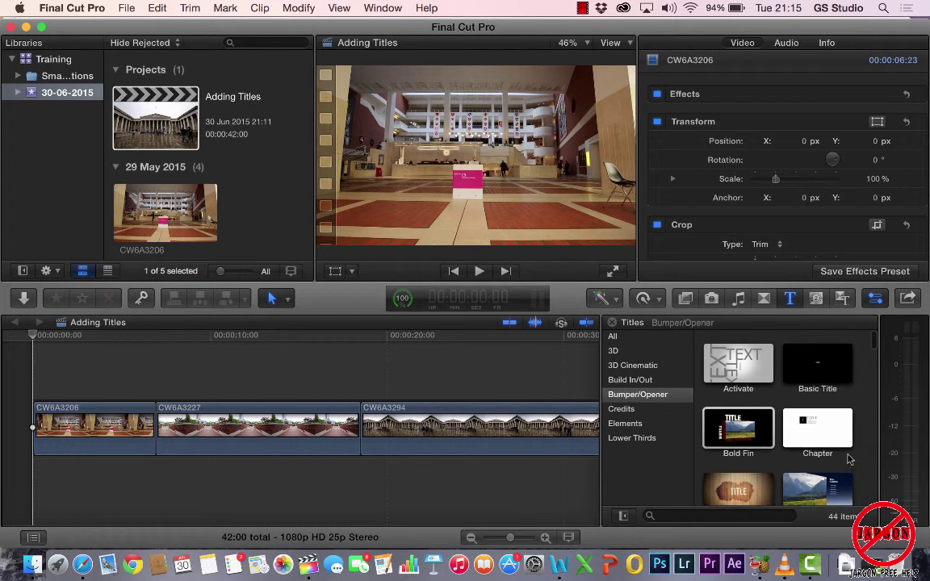
Step: Search all titles for "basic", insert Basic Title before clip CW6A3206, and return the playhead to the start of the timeline
{"action": "left_click", "coordinate": [626, 337]}
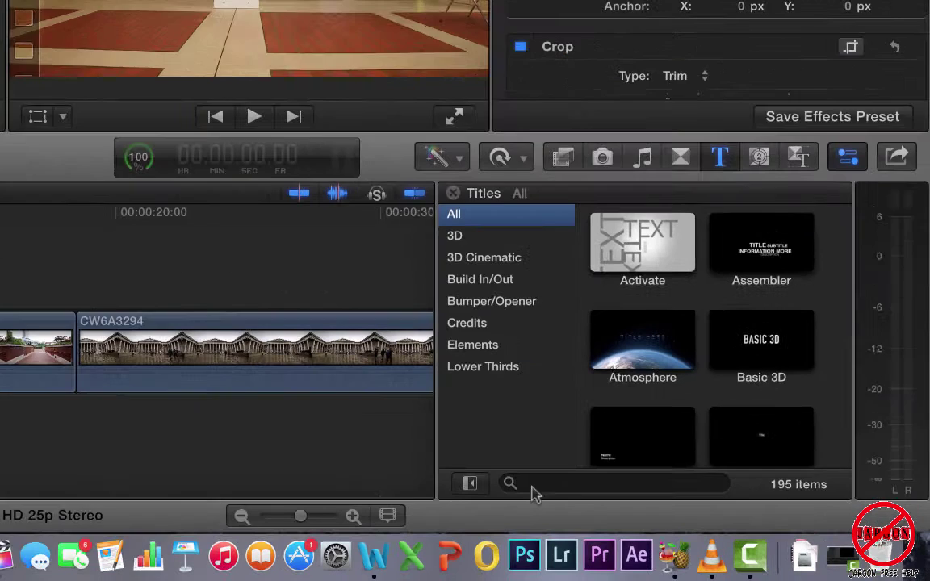
{"action": "left_click", "coordinate": [665, 516]}
{"action": "type", "text": "basic"}
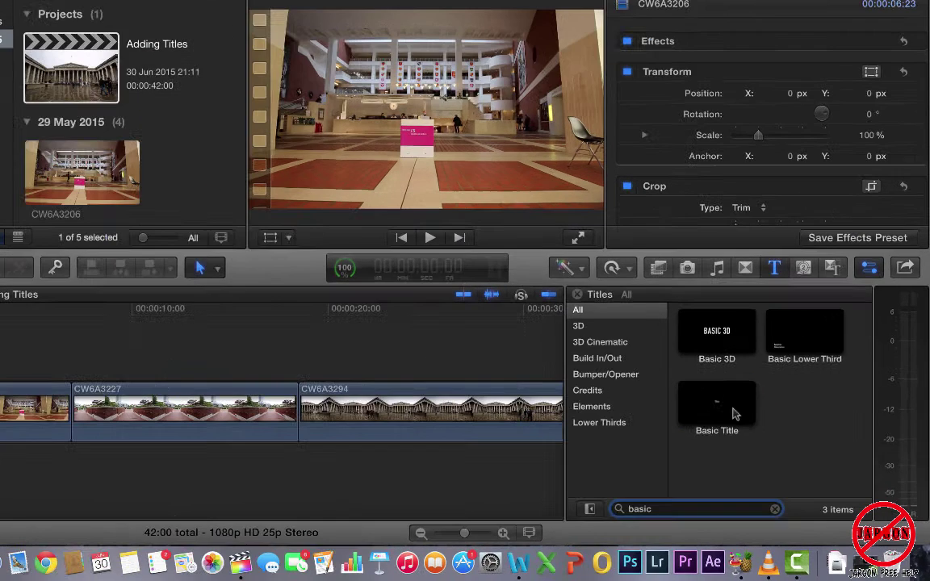
{"action": "left_click", "coordinate": [574, 278]}
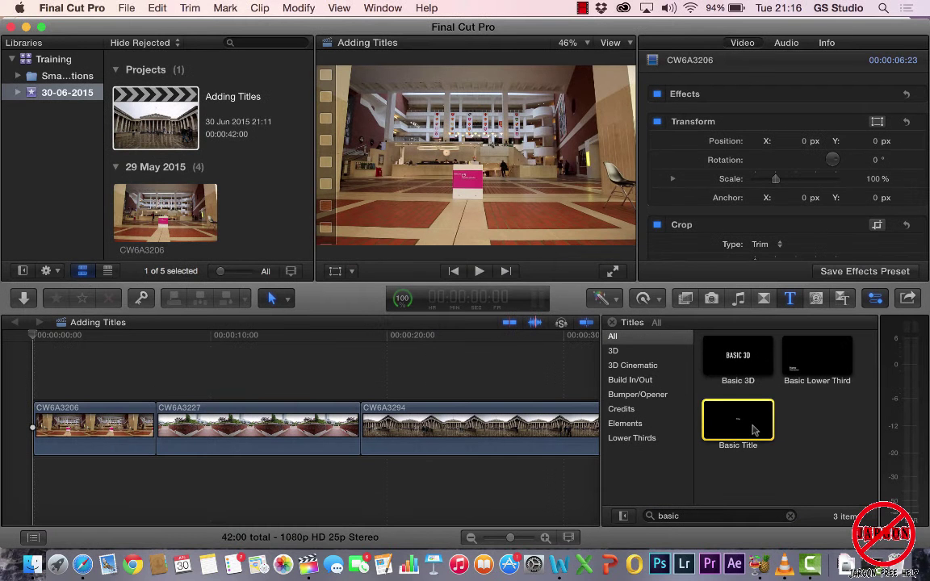
{"action": "left_click_drag", "start_coordinate": [753, 430], "coordinate": [37, 429]}
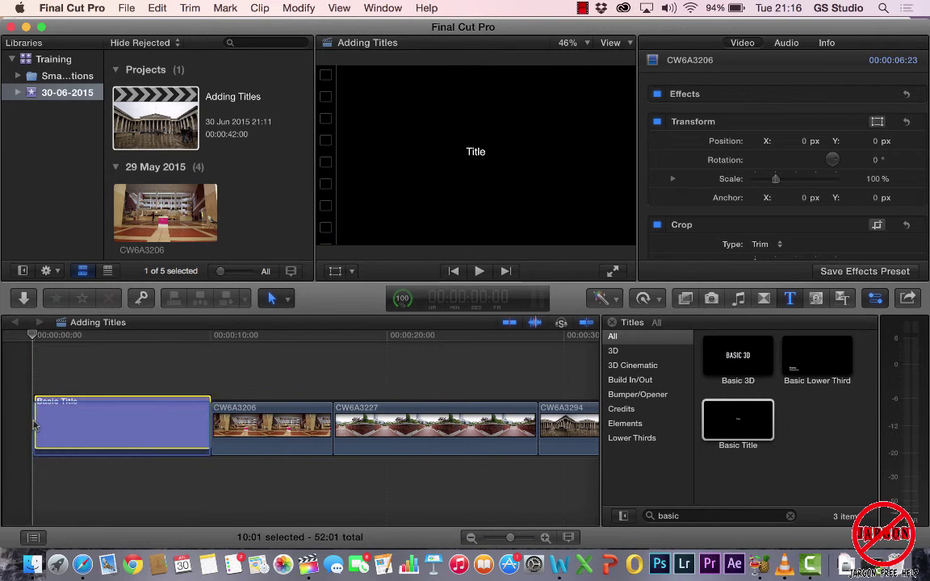
{"action": "left_click", "coordinate": [93, 337]}
{"action": "left_click_drag", "start_coordinate": [94, 337], "coordinate": [33, 369]}
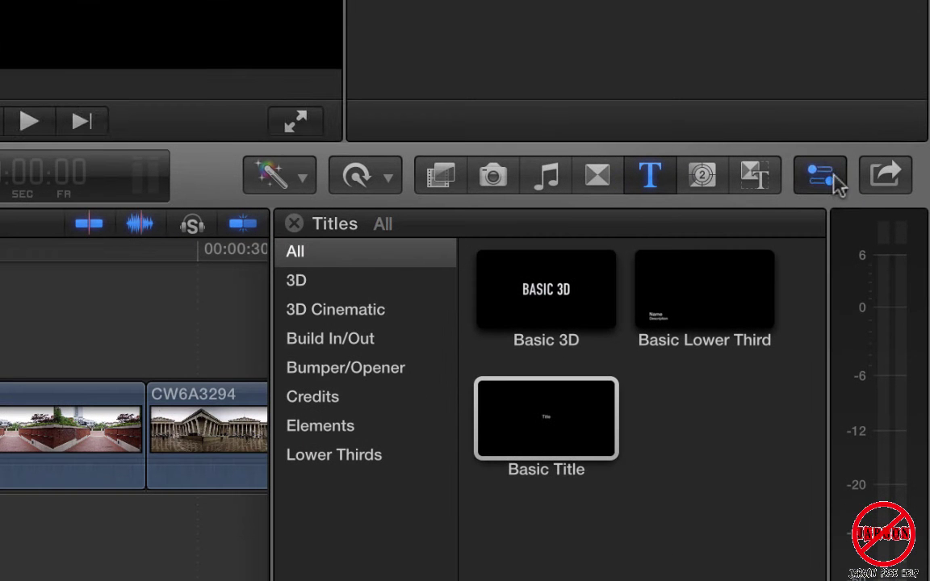
Step: Show the Basic Title's text settings in the inspector and replace its text with "My Day in London"
{"action": "left_click", "coordinate": [832, 183]}
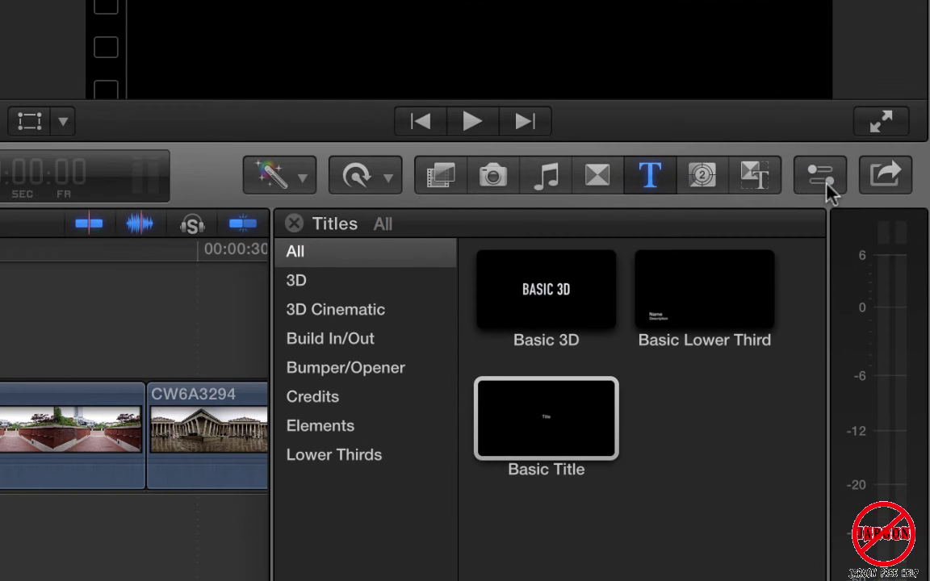
{"action": "left_click", "coordinate": [818, 180]}
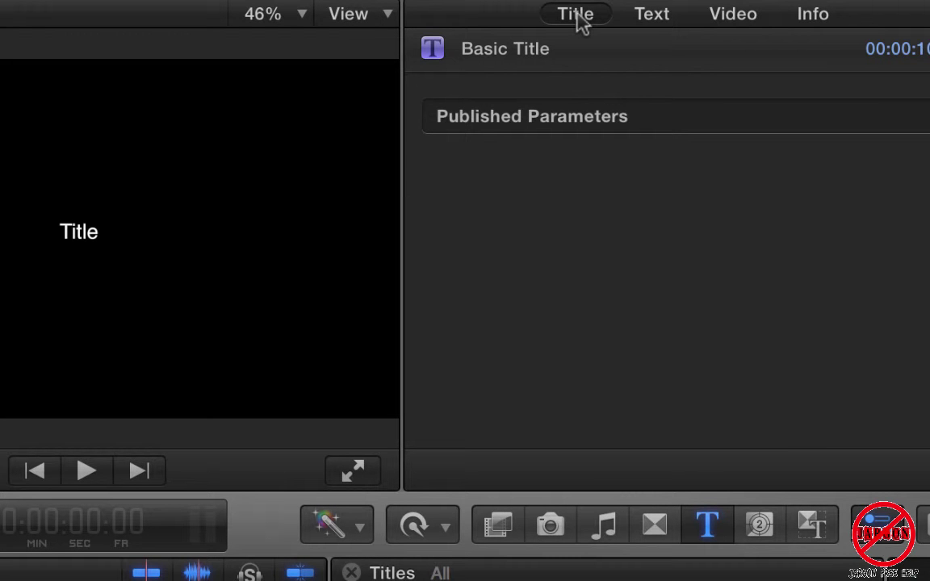
{"action": "left_click", "coordinate": [654, 16]}
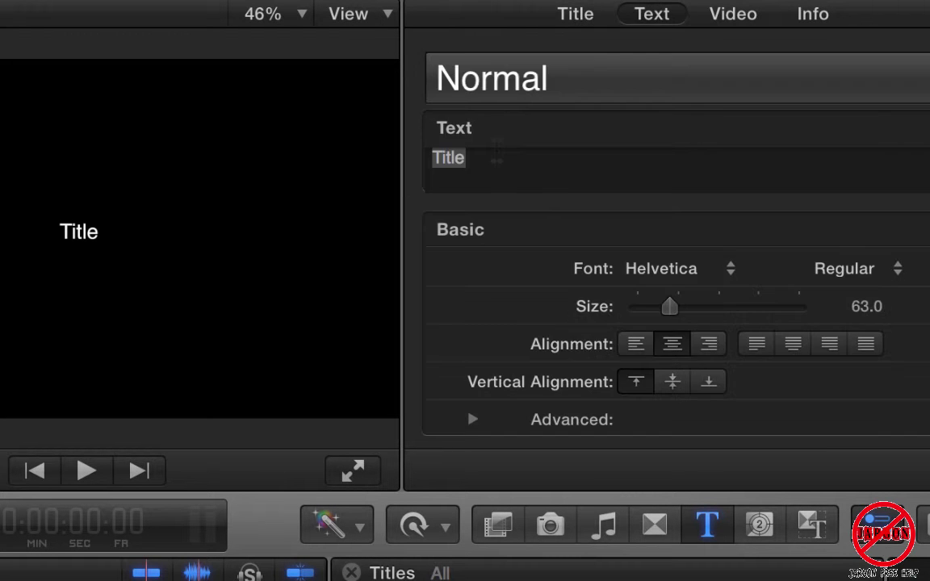
{"action": "left_click", "coordinate": [496, 153]}
{"action": "left_click_drag", "start_coordinate": [497, 153], "coordinate": [357, 143]}
{"action": "type", "text": "Mt"}
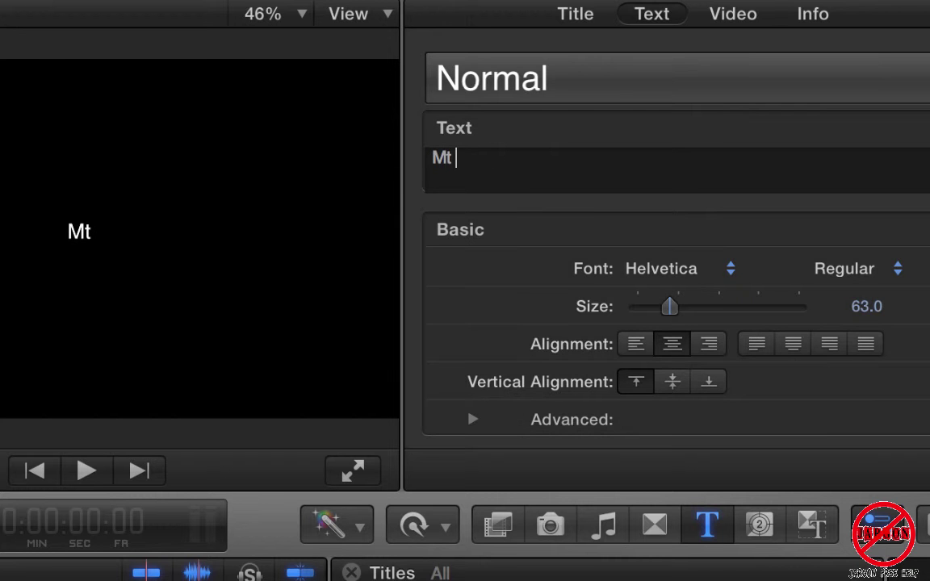
{"action": "key", "text": "BackSpace"}
{"action": "type", "text": "y "}
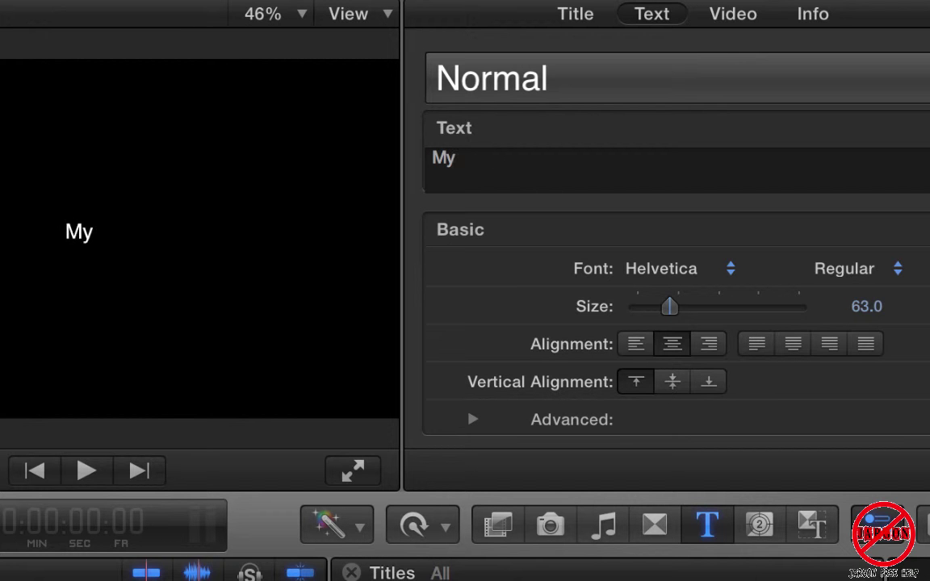
{"action": "type", "text": "Day in Lond"}
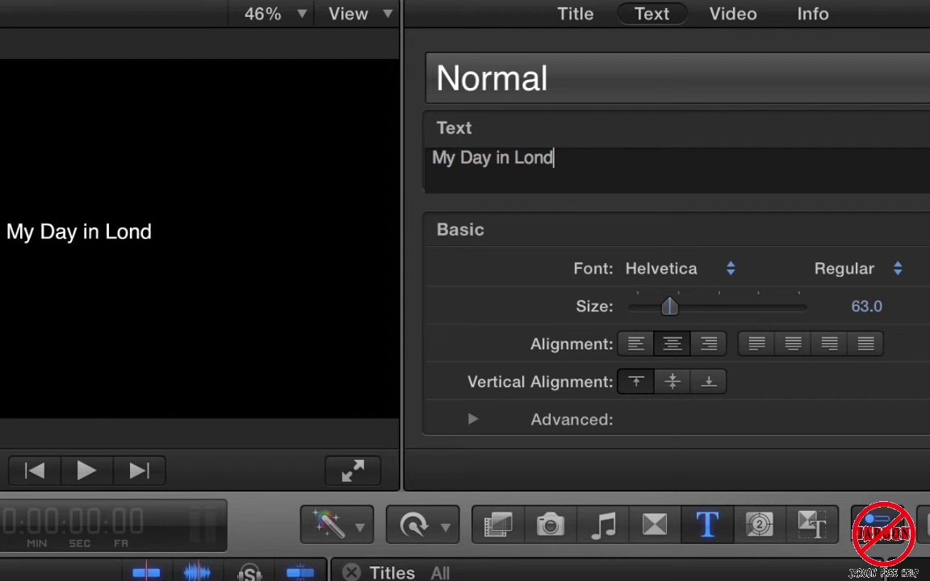
{"action": "type", "text": "on"}
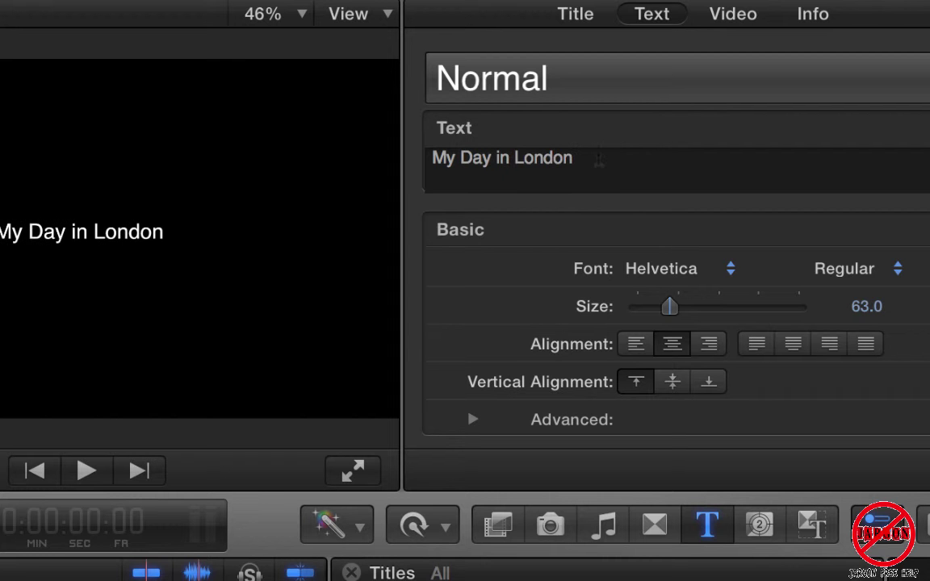
Step: Set the title text's font to Coolvetica Regular and its size to 117
{"action": "key", "text": "super+a"}
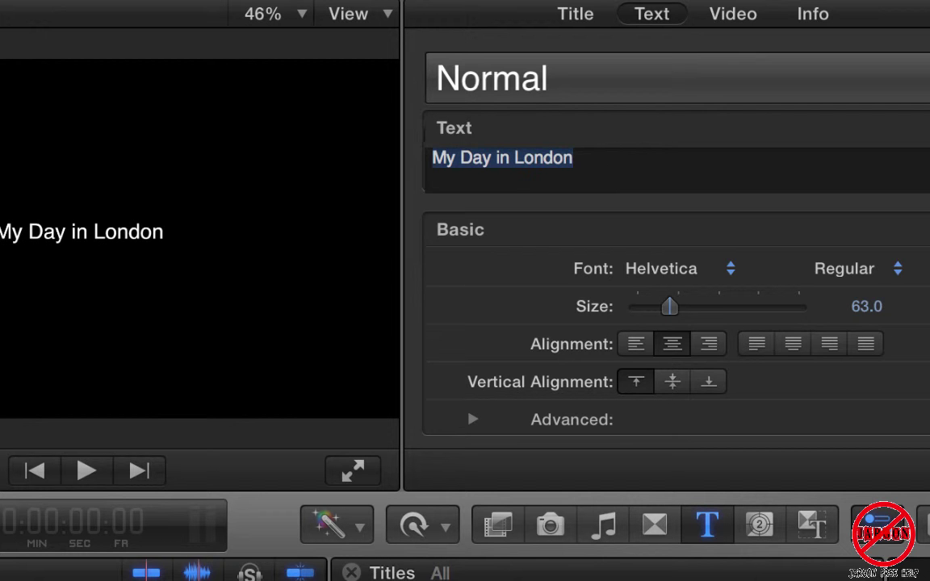
{"action": "left_click", "coordinate": [722, 274]}
{"action": "scroll", "coordinate": [721, 218], "scroll_direction": "up", "scroll_amount": 10}
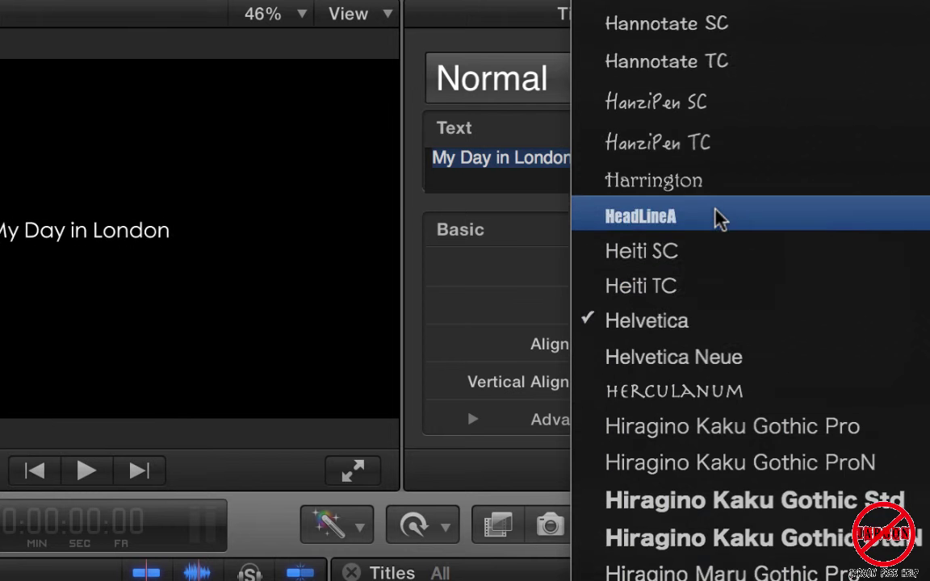
{"action": "scroll", "coordinate": [718, 218], "scroll_direction": "up", "scroll_amount": 10}
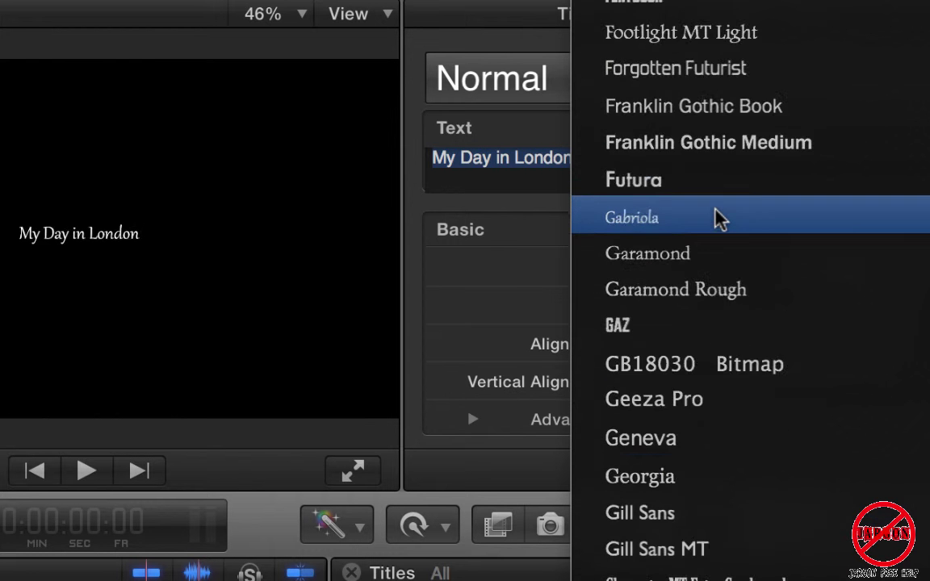
{"action": "scroll", "coordinate": [721, 212], "scroll_direction": "up", "scroll_amount": 8}
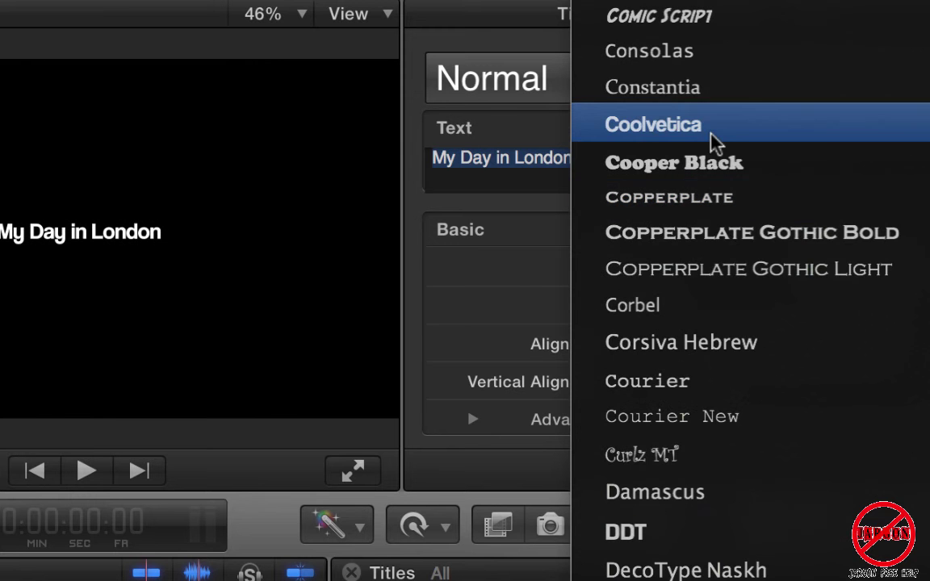
{"action": "left_click", "coordinate": [712, 134]}
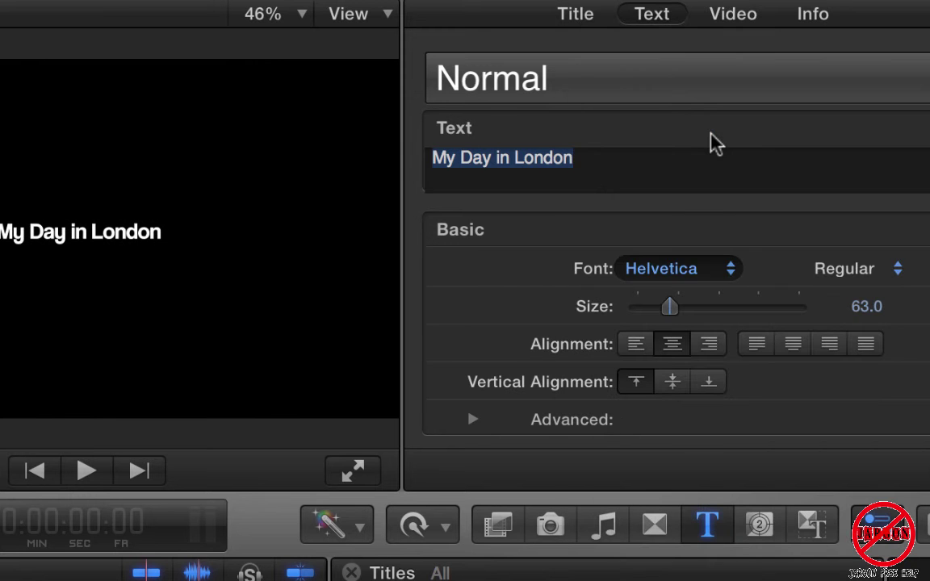
{"action": "left_click", "coordinate": [887, 275]}
{"action": "left_click", "coordinate": [887, 276]}
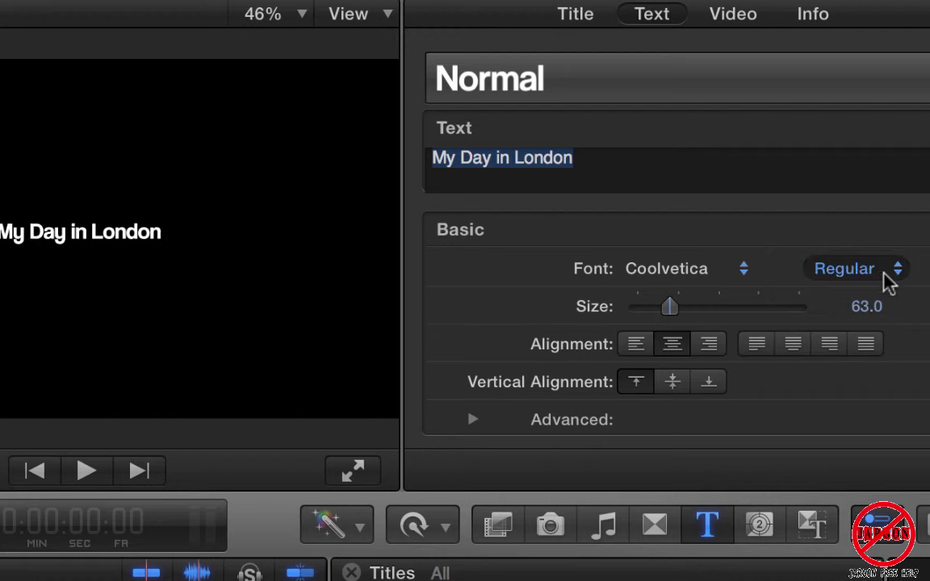
{"action": "left_click", "coordinate": [887, 277]}
{"action": "left_click", "coordinate": [887, 276]}
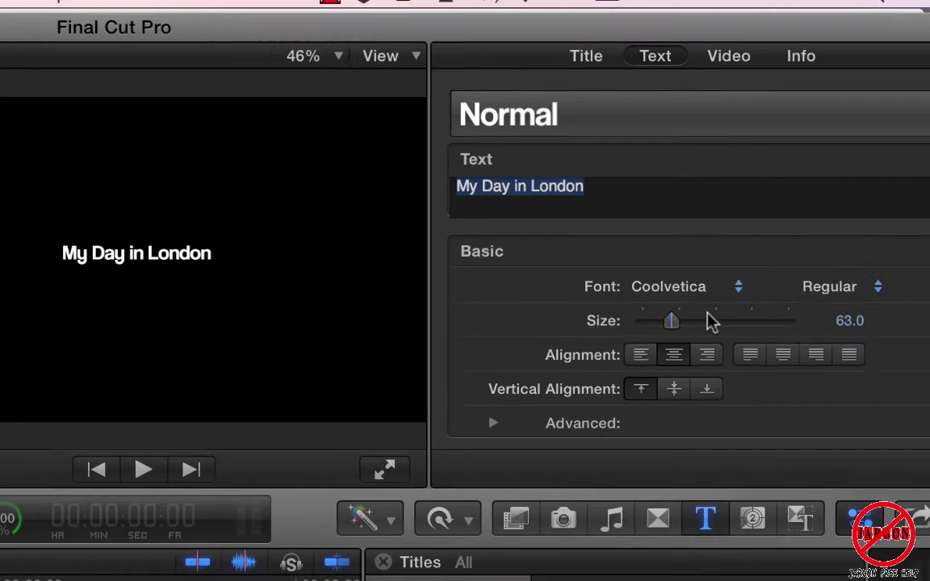
{"action": "left_click_drag", "start_coordinate": [670, 307], "coordinate": [697, 347]}
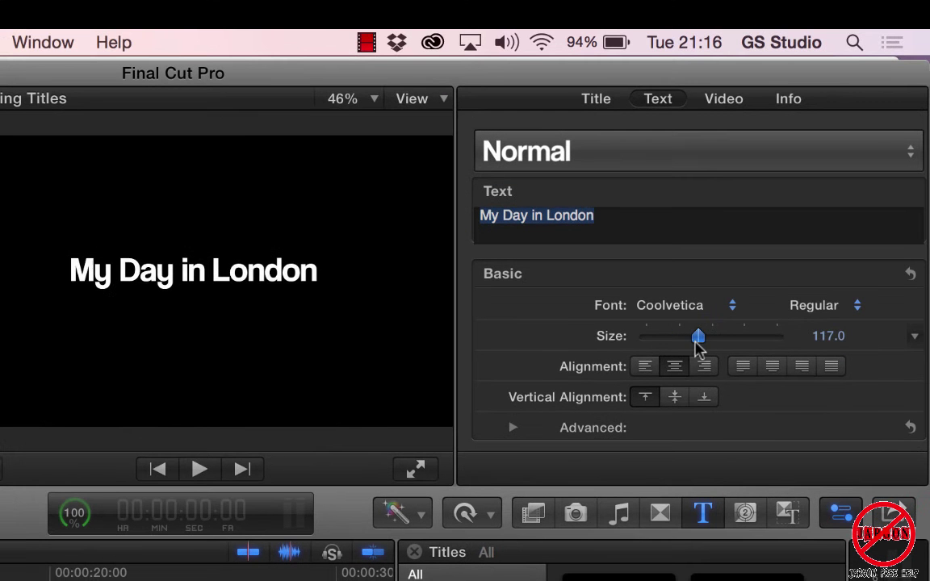
Step: Try right and left alignment on the title text and restore centre alignment
{"action": "scroll", "coordinate": [541, 333], "scroll_direction": "down", "scroll_amount": 1}
{"action": "scroll", "coordinate": [542, 333], "scroll_direction": "down", "scroll_amount": 2}
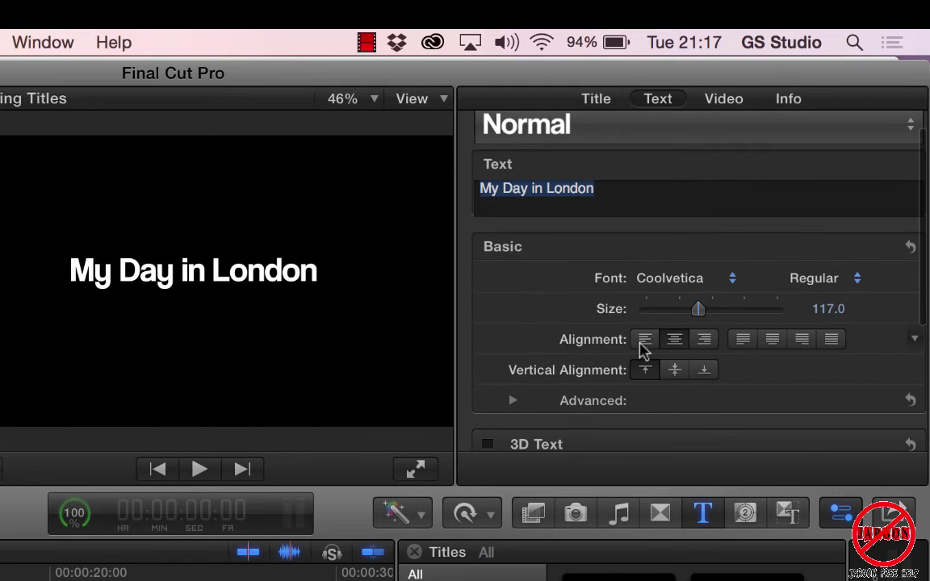
{"action": "left_click", "coordinate": [705, 342]}
{"action": "left_click", "coordinate": [644, 343]}
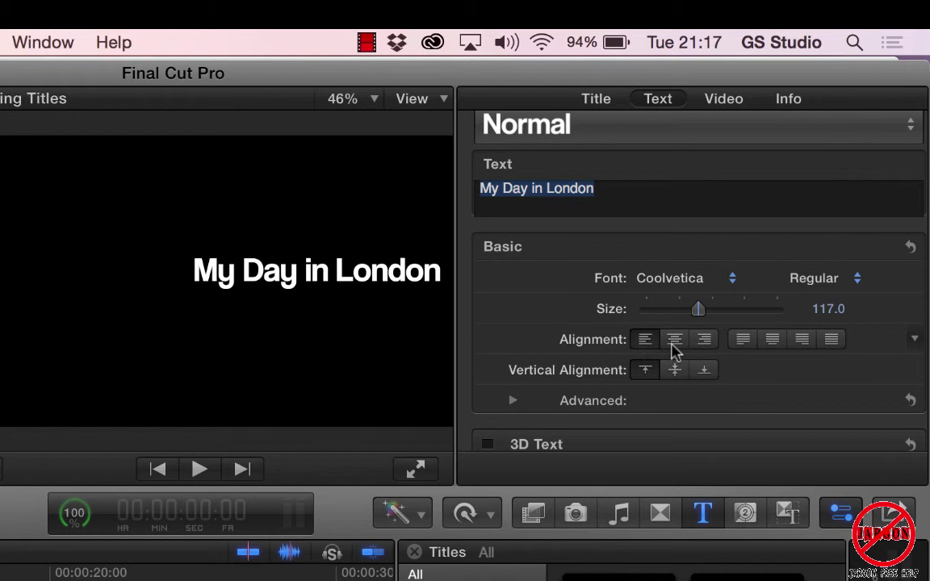
{"action": "left_click", "coordinate": [675, 341]}
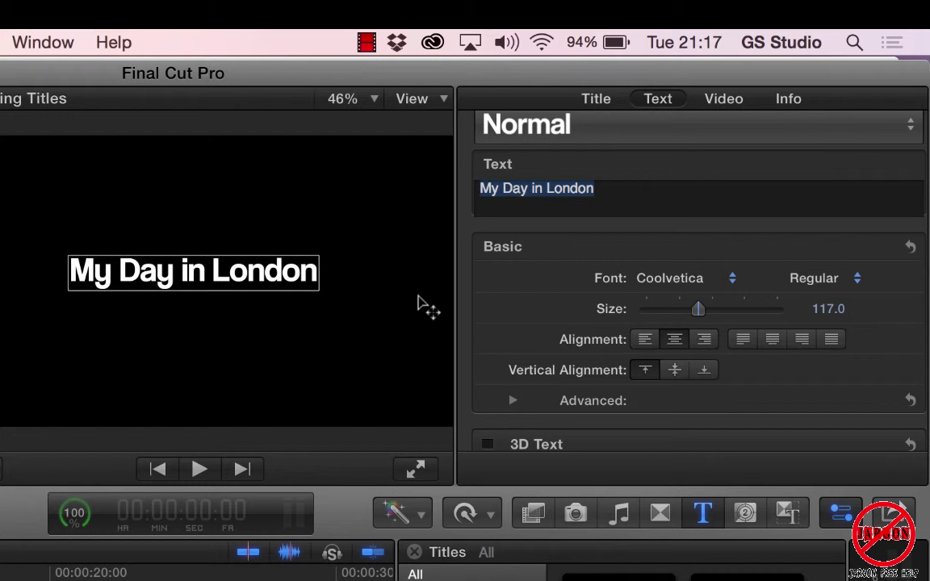
{"action": "scroll", "coordinate": [587, 314], "scroll_direction": "down", "scroll_amount": 2}
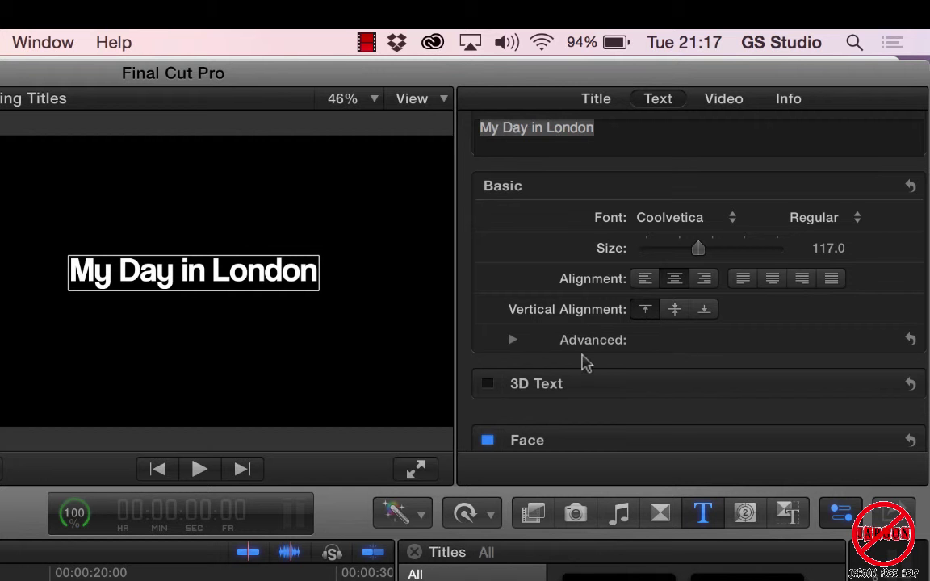
Step: Try 3D Text on the title and turn it off again
{"action": "scroll", "coordinate": [587, 363], "scroll_direction": "down", "scroll_amount": 1}
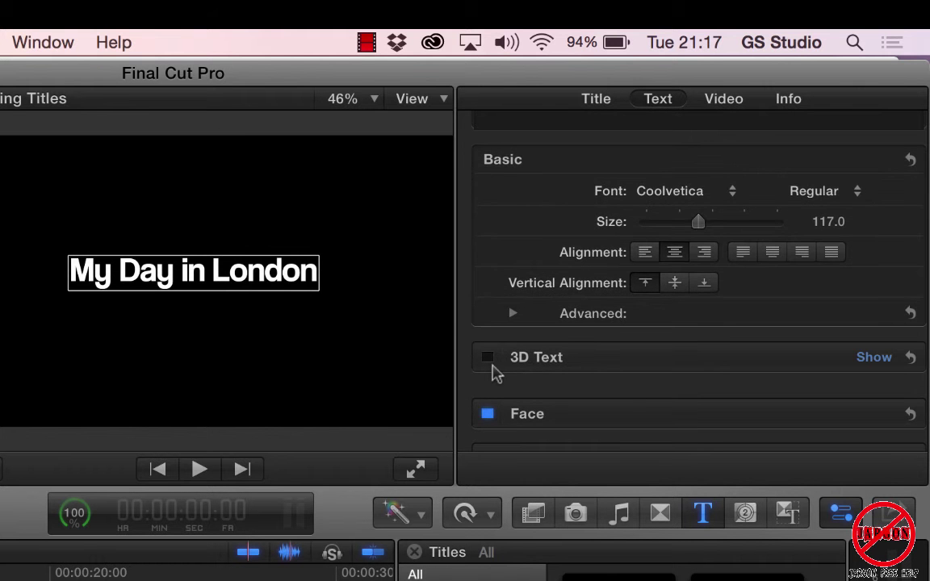
{"action": "left_click", "coordinate": [488, 357]}
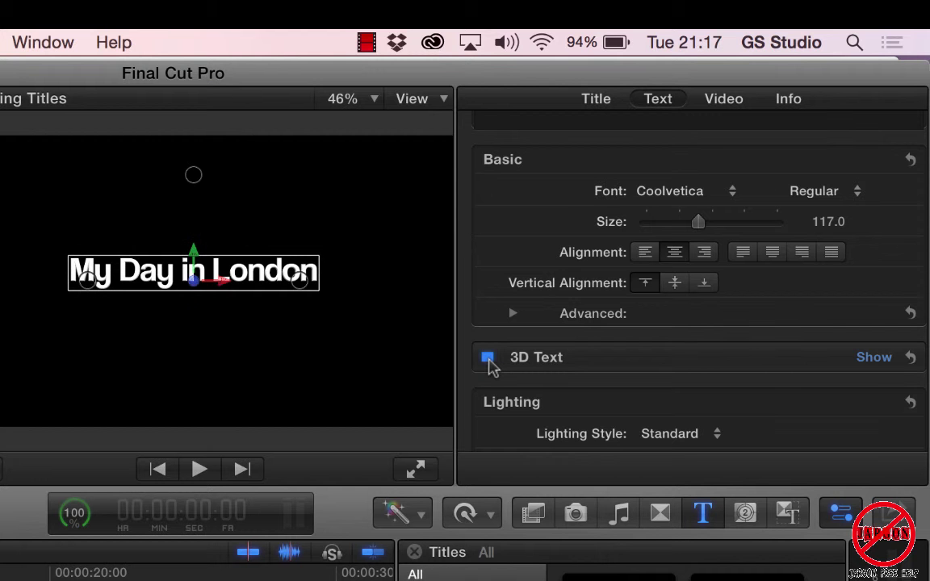
{"action": "left_click", "coordinate": [489, 361]}
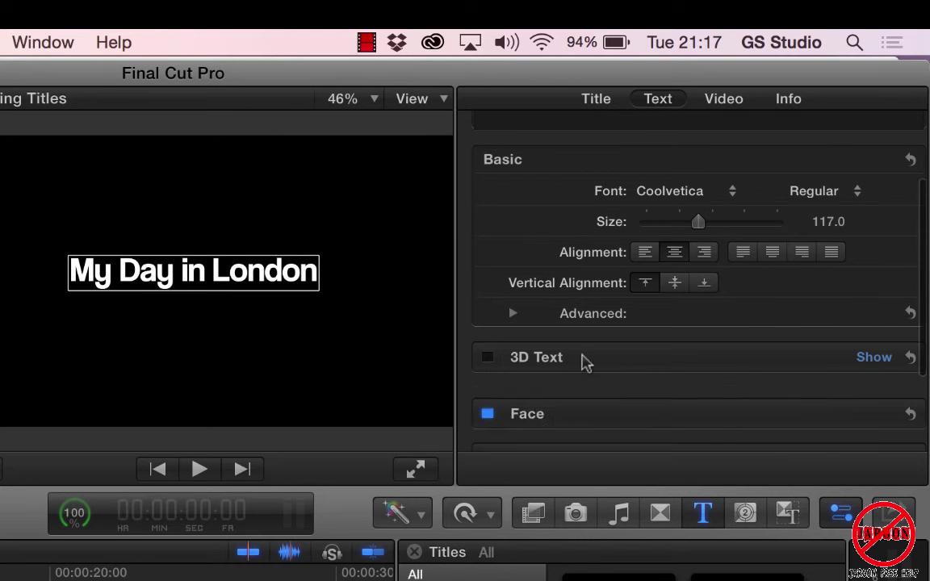
Step: Show the title's Face settings and set its fill colour's red and green values to 0
{"action": "scroll", "coordinate": [583, 363], "scroll_direction": "down", "scroll_amount": 3}
{"action": "scroll", "coordinate": [656, 365], "scroll_direction": "down", "scroll_amount": 1}
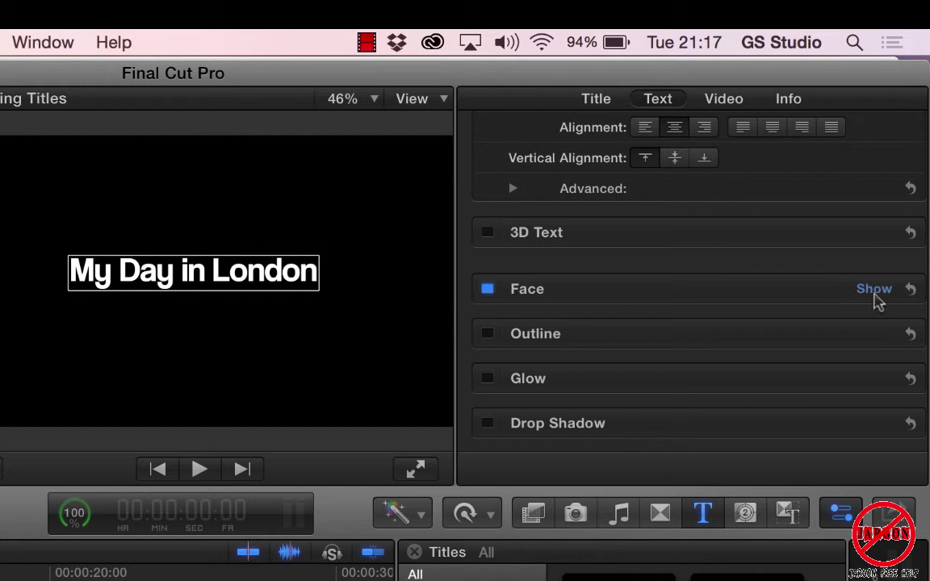
{"action": "scroll", "coordinate": [742, 349], "scroll_direction": "down", "scroll_amount": 2}
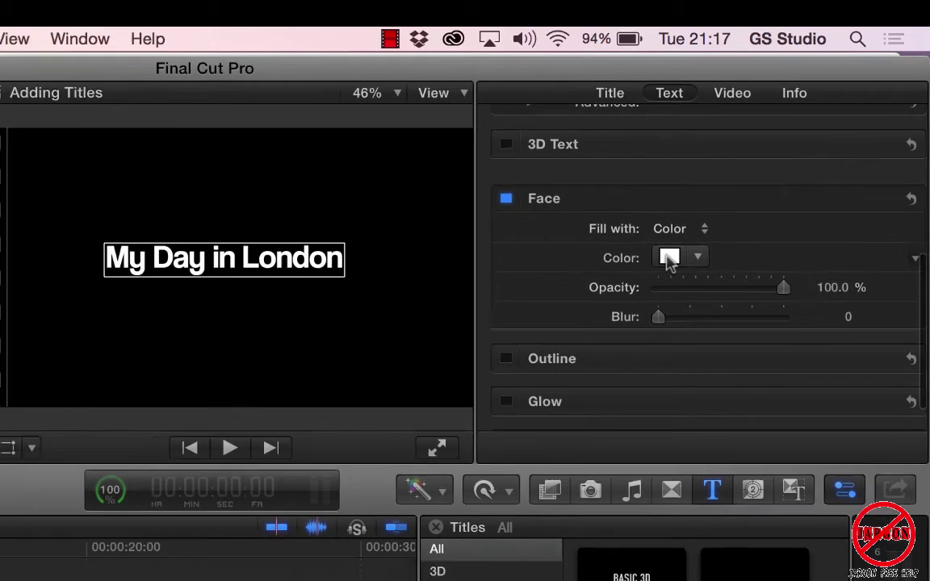
{"action": "left_click", "coordinate": [658, 271]}
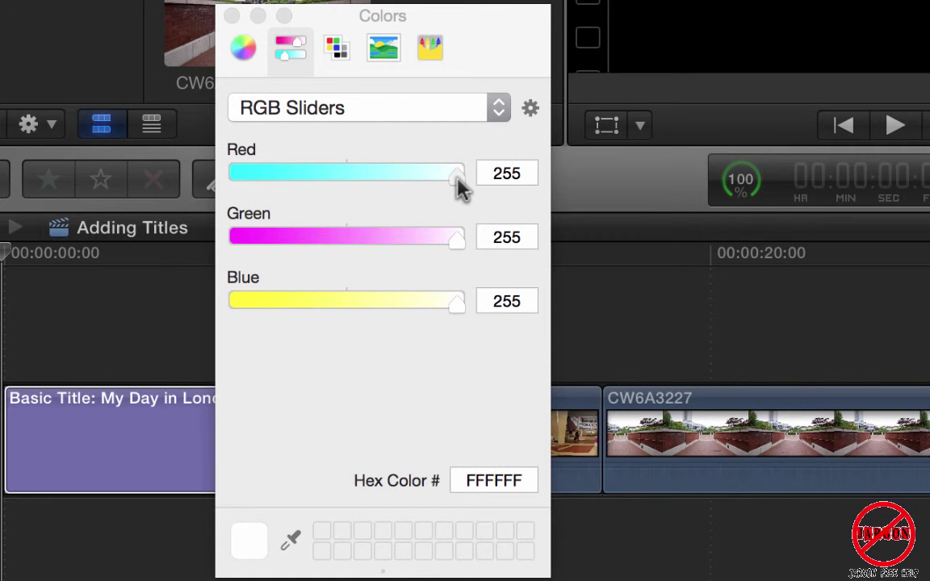
{"action": "left_click_drag", "start_coordinate": [458, 181], "coordinate": [347, 212]}
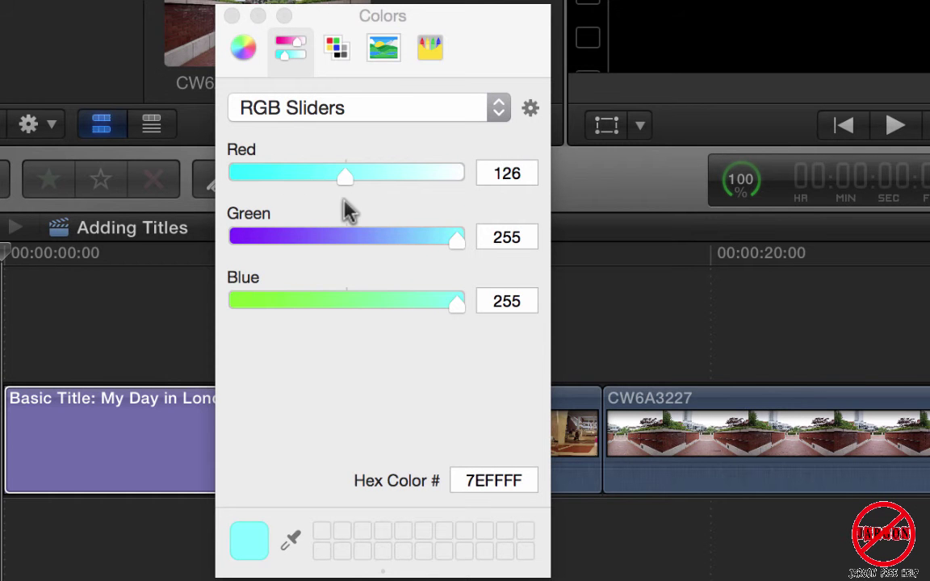
{"action": "left_click", "coordinate": [510, 175]}
{"action": "type", "text": "0"}
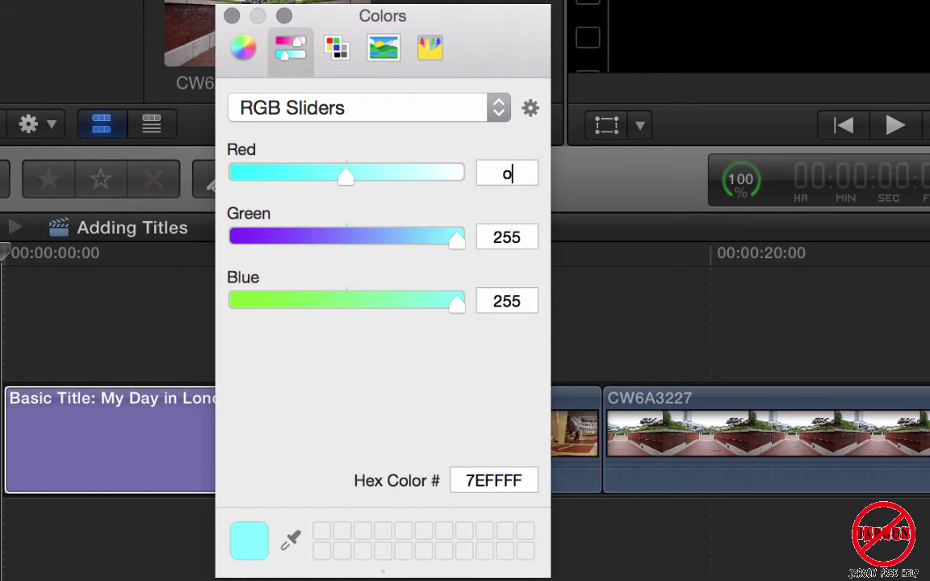
{"action": "type", "text": "0"}
{"action": "key", "text": "Tab"}
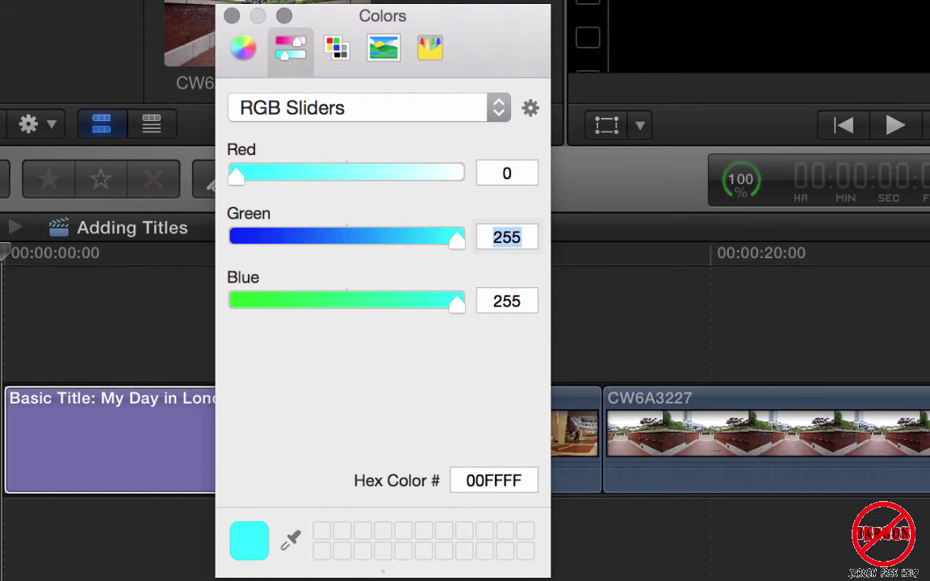
{"action": "type", "text": "0"}
{"action": "key", "text": "Tab"}
Step: Try light green and light pink from the colour wheel as the face colour and view the pink's RGB values
{"action": "left_click", "coordinate": [244, 50]}
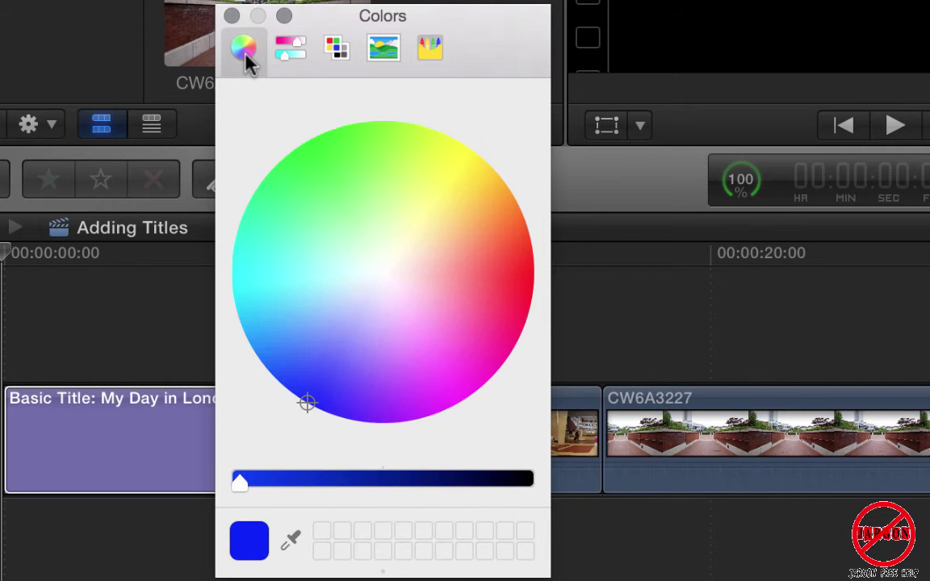
{"action": "left_click", "coordinate": [351, 195]}
{"action": "left_click", "coordinate": [314, 216]}
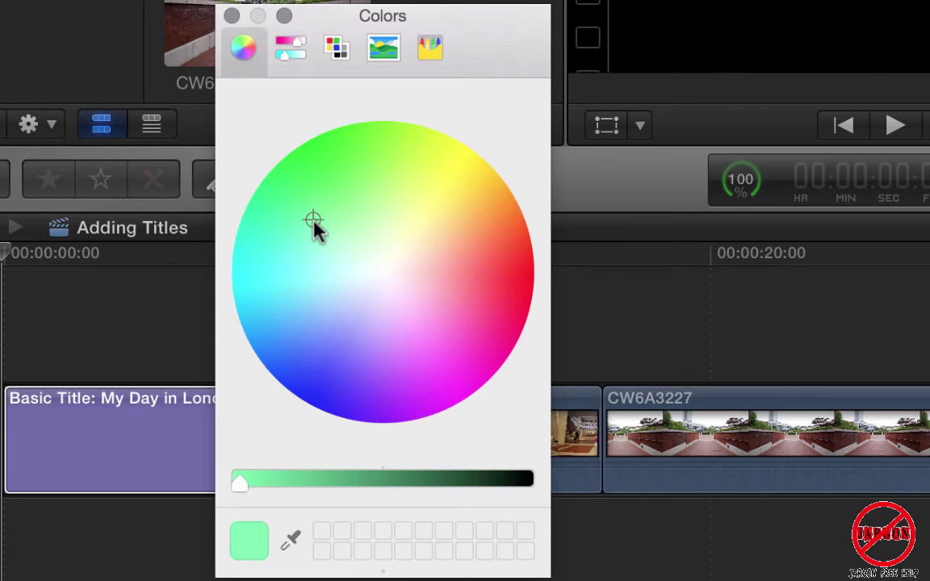
{"action": "left_click", "coordinate": [427, 296]}
{"action": "left_click", "coordinate": [418, 304]}
{"action": "left_click", "coordinate": [291, 48]}
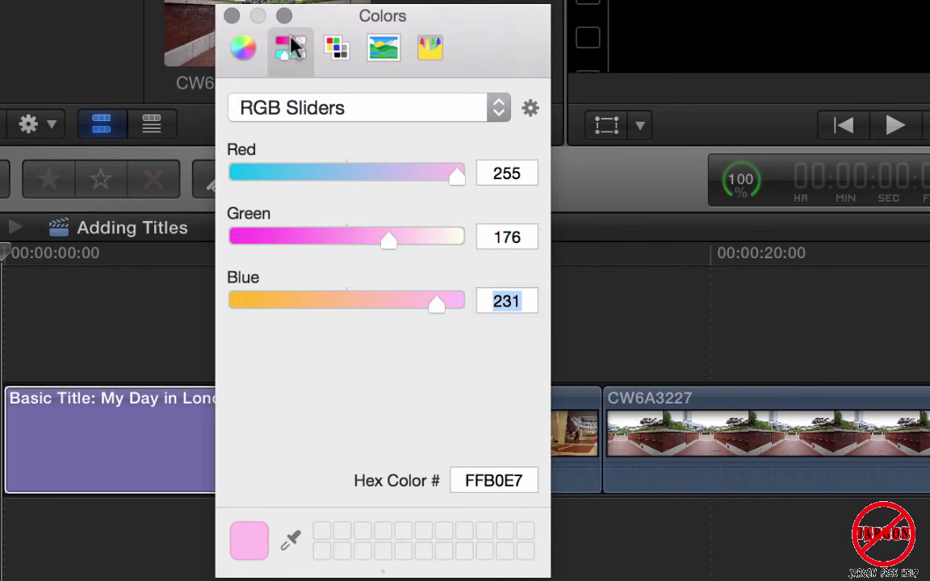
Step: Set the face colour to Banana from the Crayons palette and close the colour picker
{"action": "left_click", "coordinate": [336, 49]}
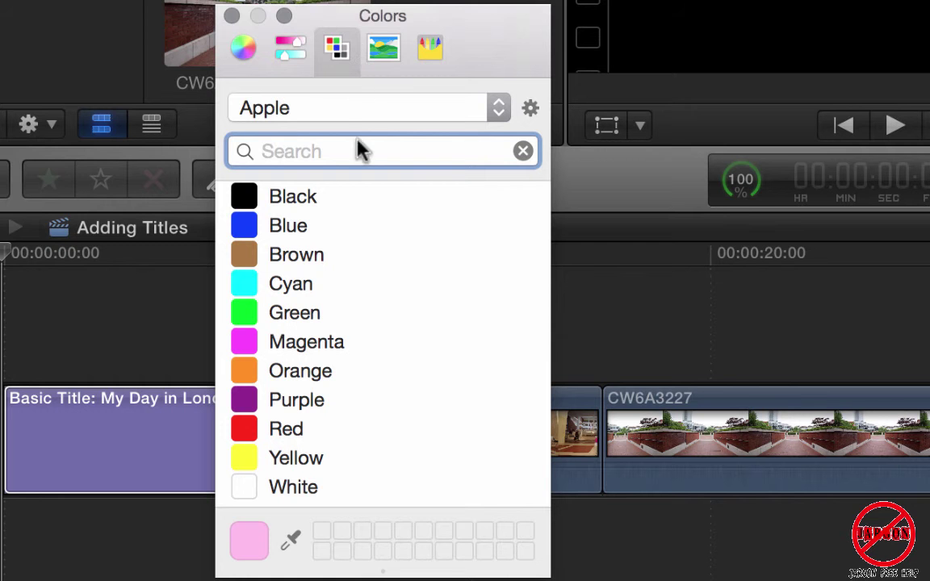
{"action": "left_click", "coordinate": [396, 109]}
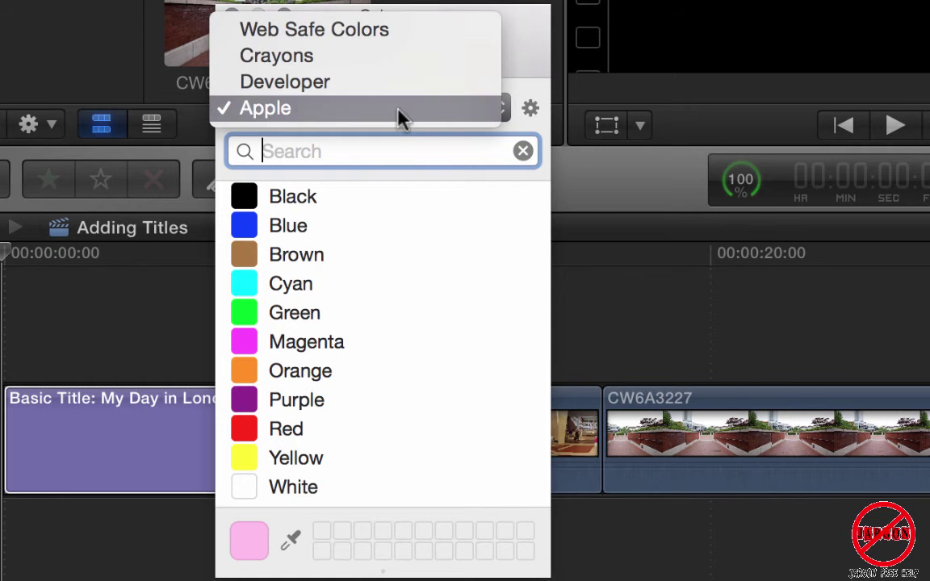
{"action": "left_click", "coordinate": [395, 73]}
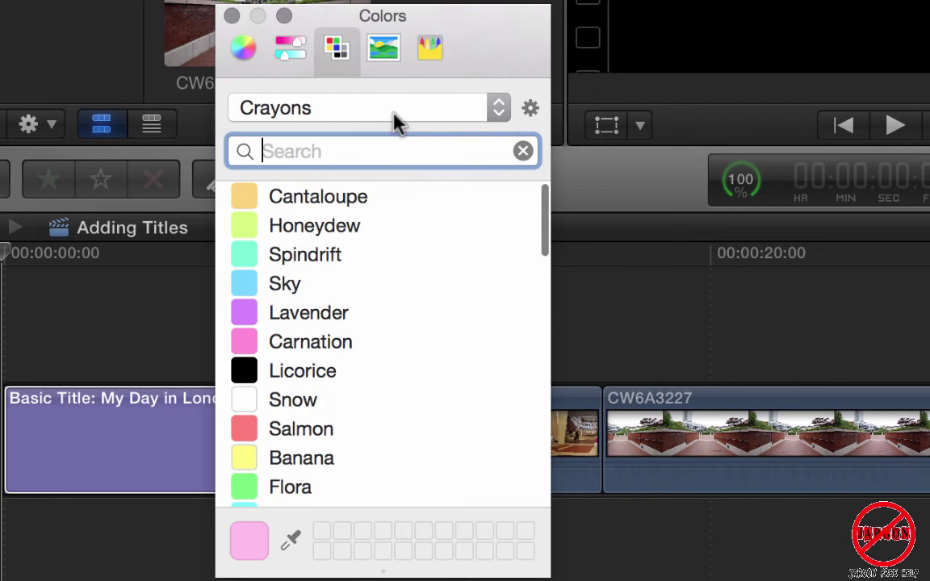
{"action": "scroll", "coordinate": [333, 281], "scroll_direction": "down", "scroll_amount": 5}
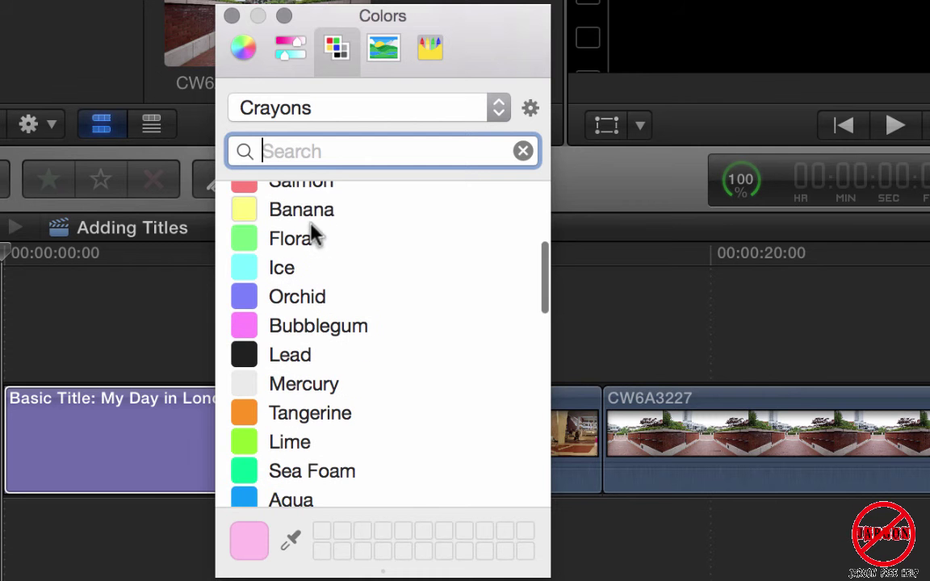
{"action": "left_click", "coordinate": [314, 224]}
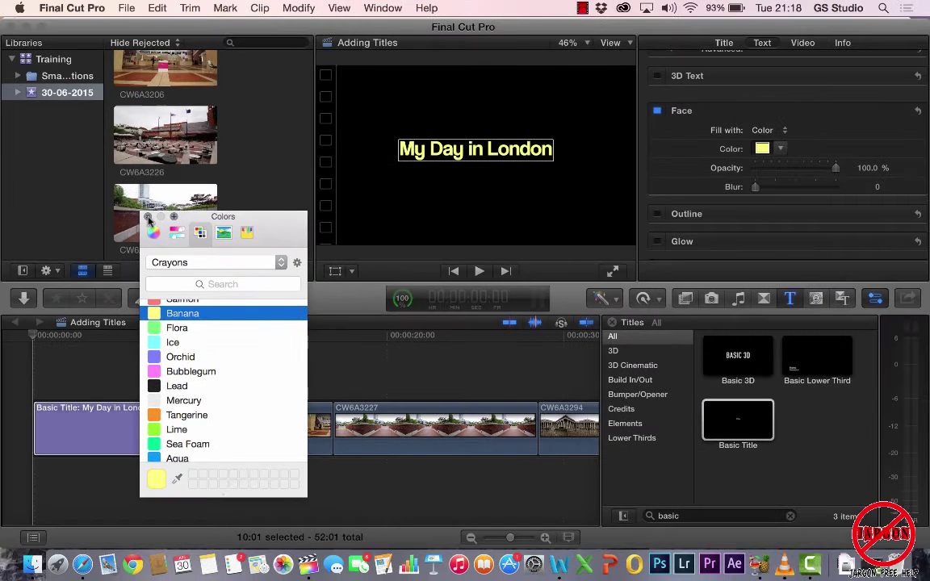
{"action": "left_click", "coordinate": [232, 16]}
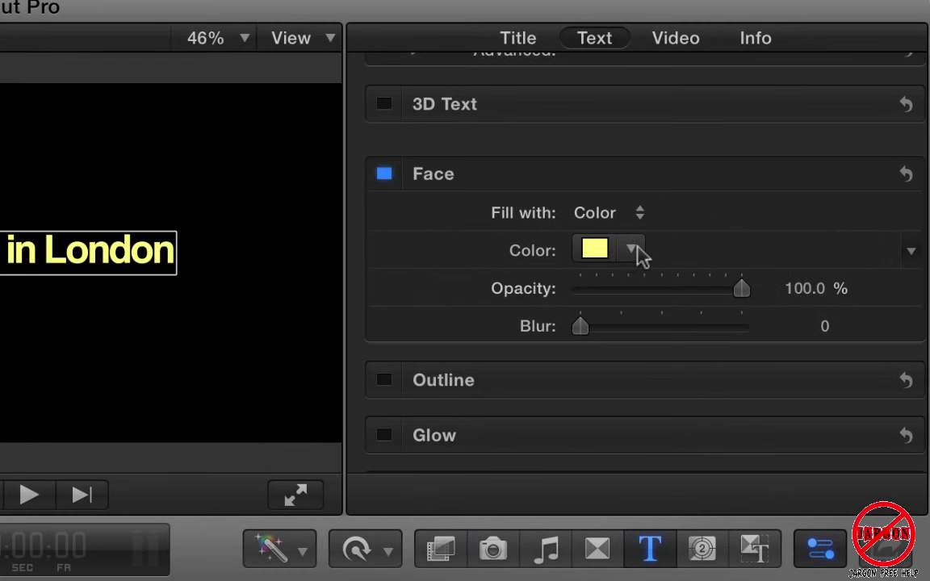
Step: Change the face colour to bright green, about R 47, G 214, B 3, and try adjusting its opacity and blur
{"action": "left_click", "coordinate": [632, 251]}
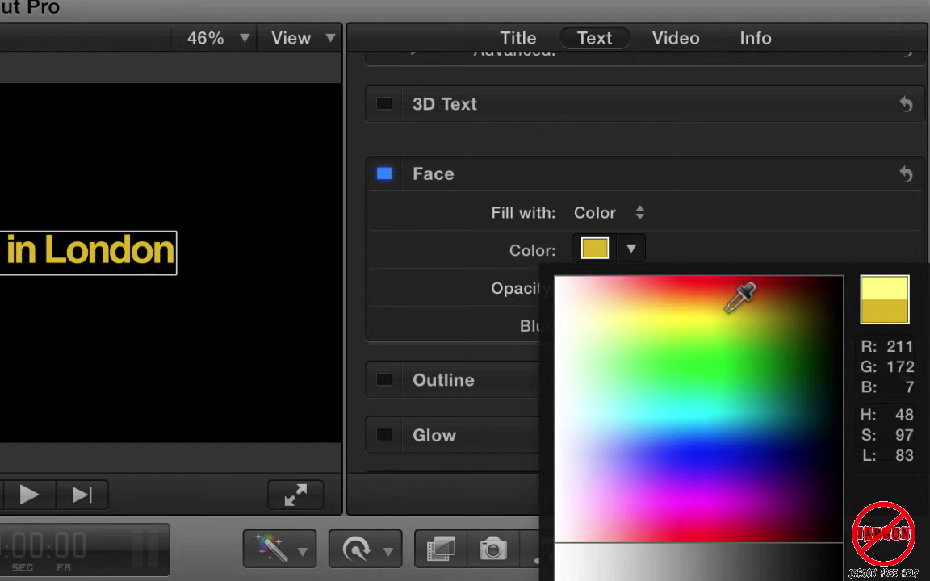
{"action": "left_click_drag", "start_coordinate": [727, 313], "coordinate": [729, 353]}
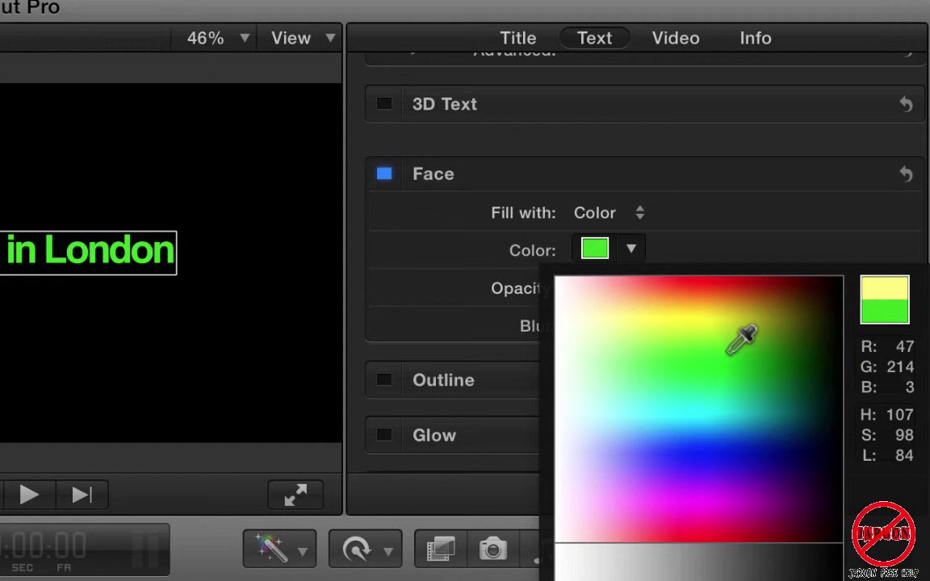
{"action": "left_click", "coordinate": [730, 351]}
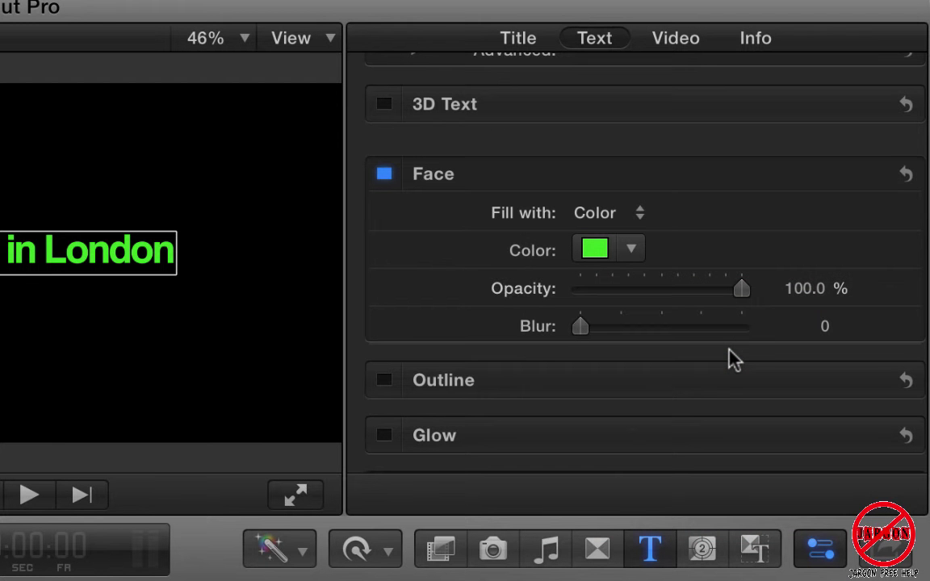
{"action": "left_click_drag", "start_coordinate": [743, 283], "coordinate": [756, 302]}
{"action": "left_click_drag", "start_coordinate": [582, 329], "coordinate": [569, 349]}
Step: Show the title's Outline settings and turn the outline on
{"action": "left_click", "coordinate": [855, 381]}
{"action": "scroll", "coordinate": [743, 428], "scroll_direction": "down", "scroll_amount": 3}
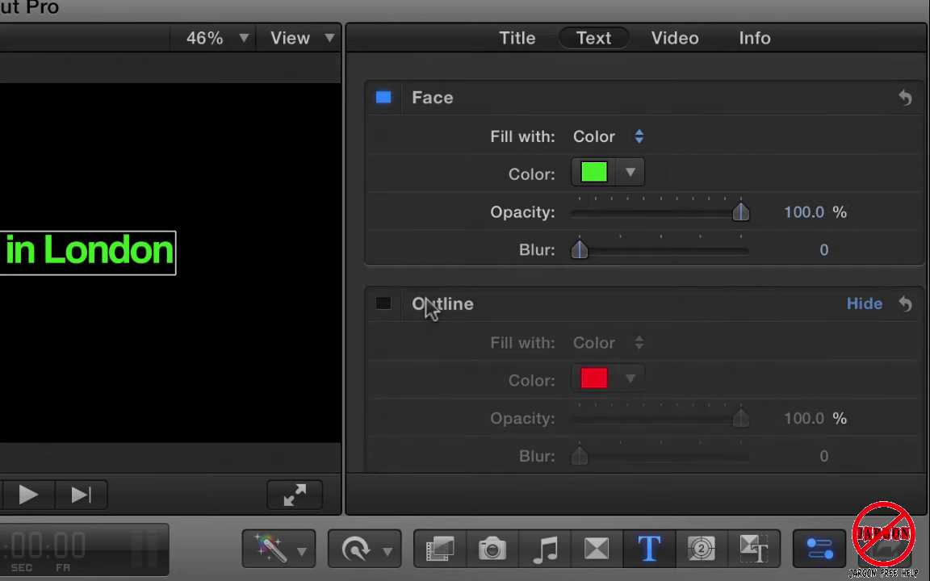
{"action": "left_click", "coordinate": [384, 304]}
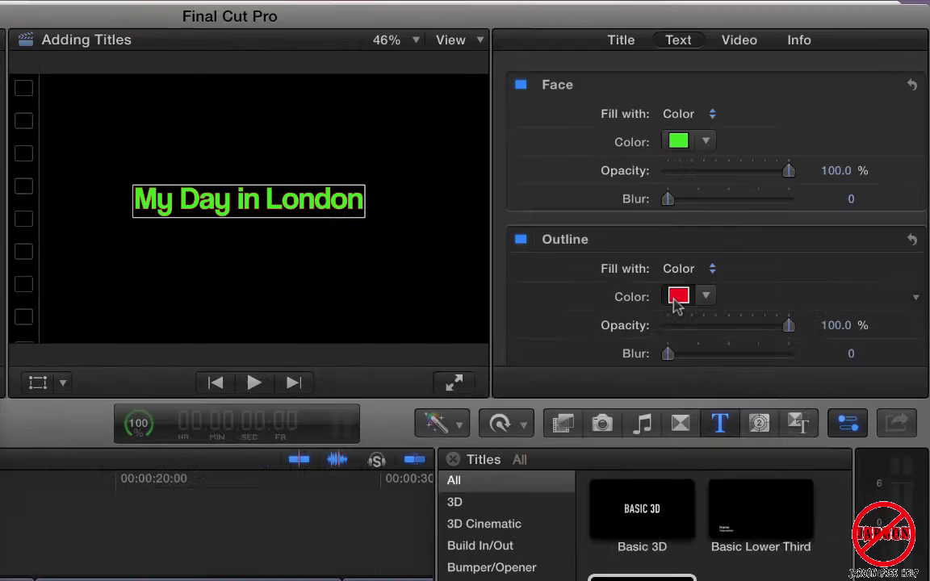
Step: Try Blueberry from the Crayons palette as the outline colour and set the title's text size to 124
{"action": "left_click", "coordinate": [593, 378]}
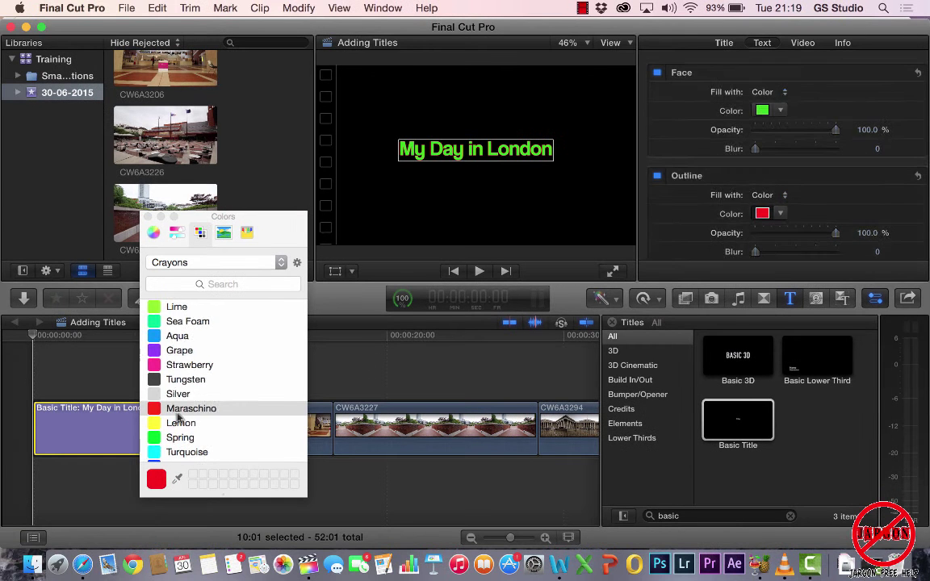
{"action": "scroll", "coordinate": [165, 399], "scroll_direction": "down", "scroll_amount": 5}
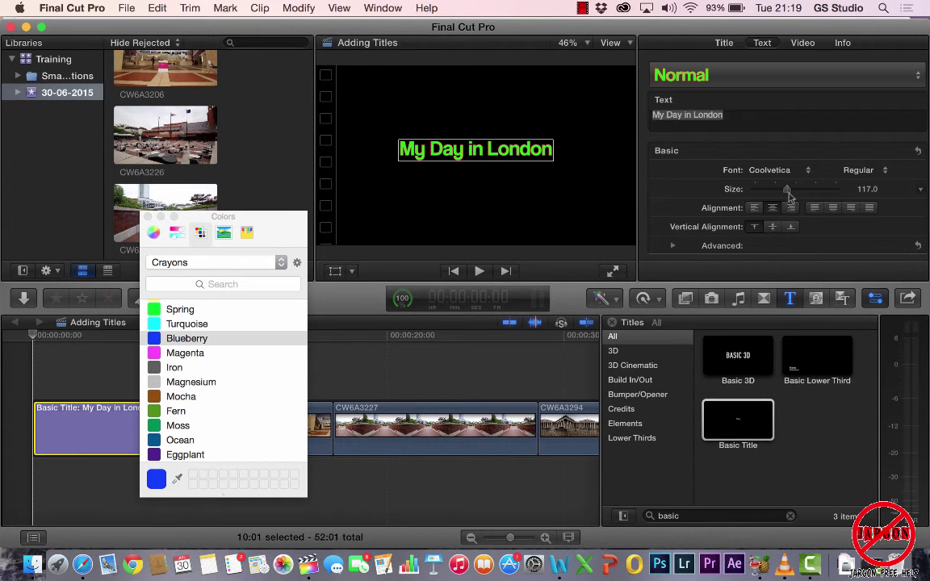
{"action": "mouse_move", "coordinate": [790, 197]}
{"action": "left_mouse_down"}
{"action": "mouse_move", "coordinate": [802, 193]}
{"action": "mouse_move", "coordinate": [788, 192]}
{"action": "left_mouse_up"}
{"action": "left_click", "coordinate": [147, 218]}
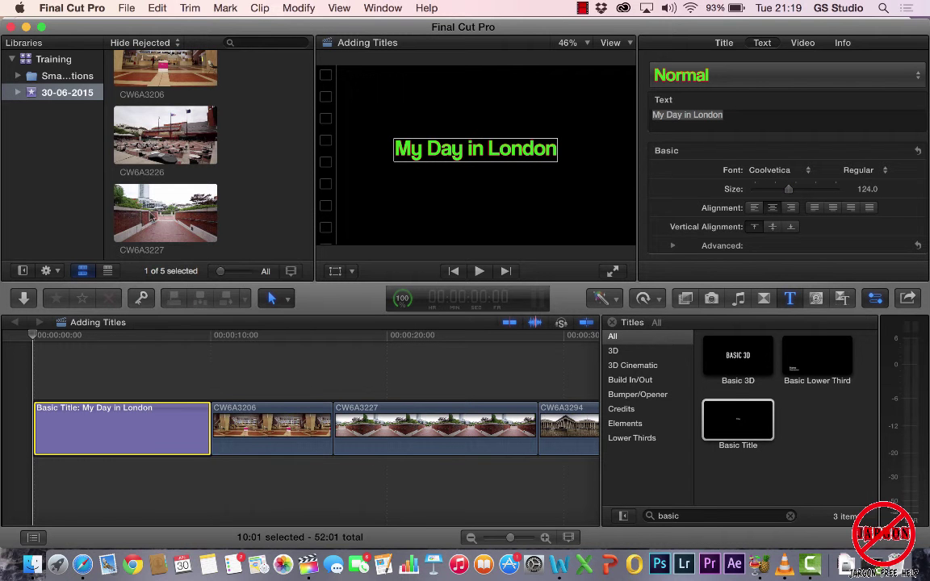
Step: Set the title outline's width to 4.0
{"action": "scroll", "coordinate": [766, 200], "scroll_direction": "down", "scroll_amount": 5}
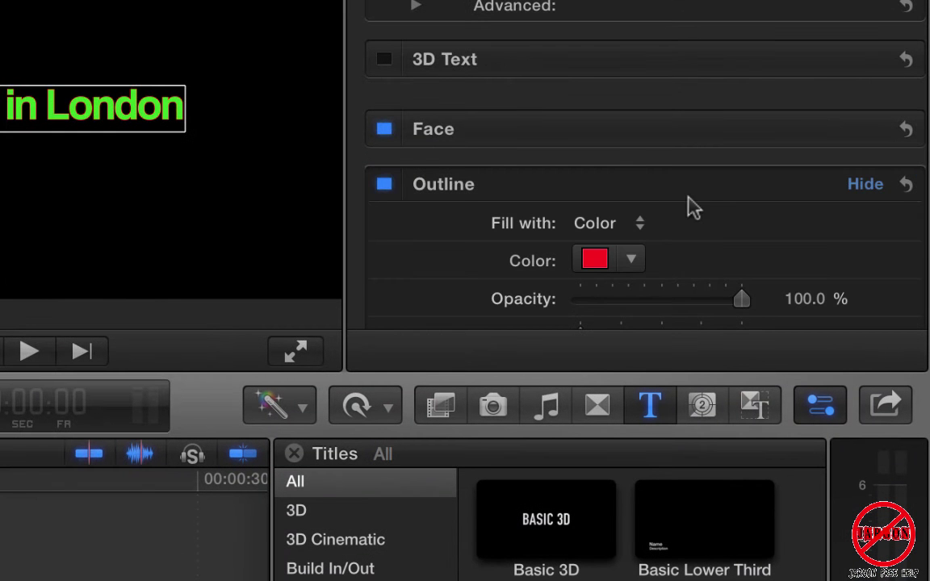
{"action": "scroll", "coordinate": [660, 201], "scroll_direction": "down", "scroll_amount": 5}
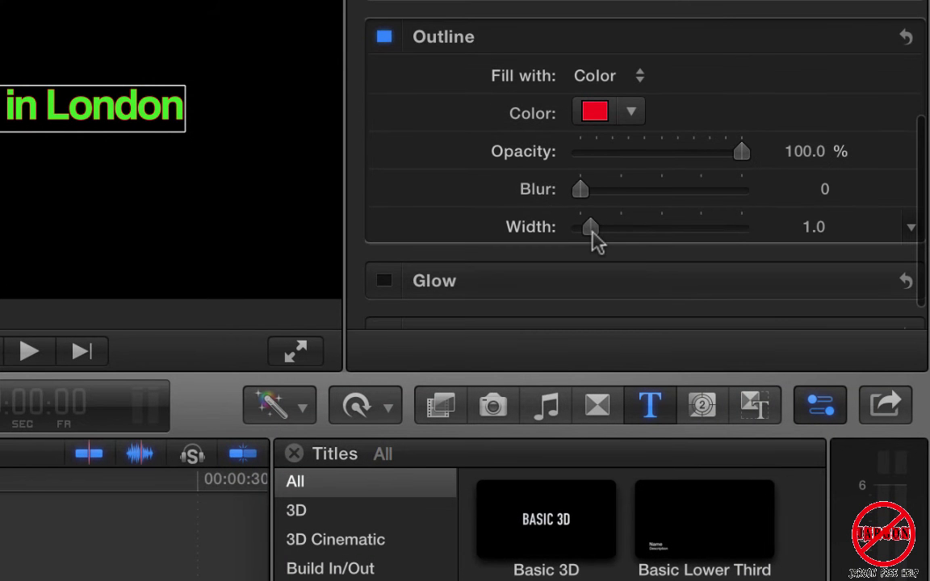
{"action": "left_click_drag", "start_coordinate": [592, 230], "coordinate": [626, 252]}
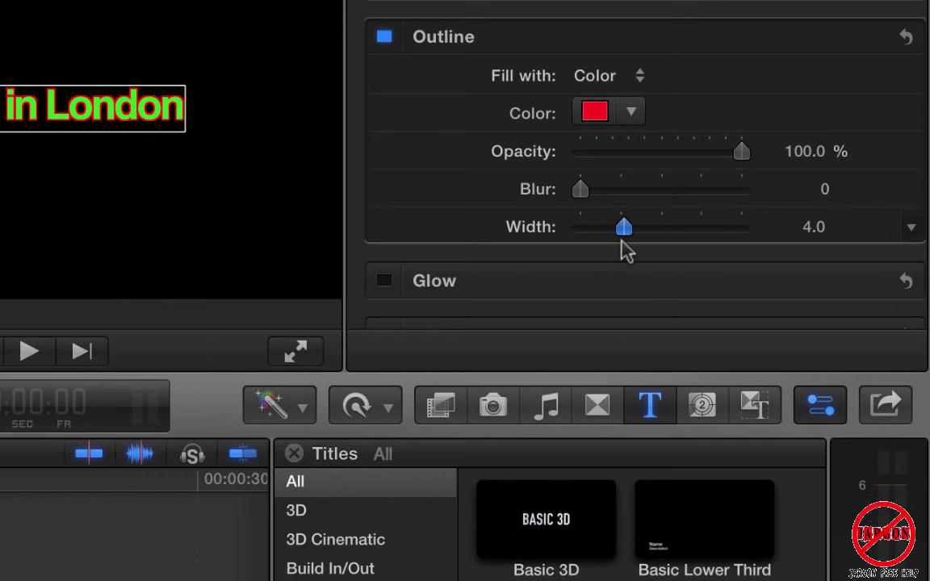
Step: Turn on the title's Glow and give it a blue colour, a blur of 1.59 and a radius of 2.0
{"action": "scroll", "coordinate": [432, 208], "scroll_direction": "down", "scroll_amount": 3}
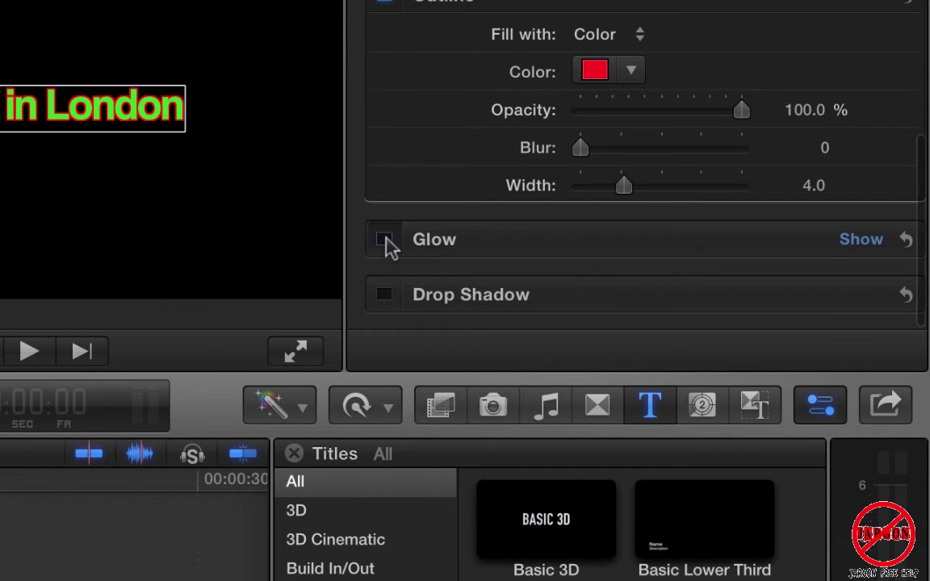
{"action": "left_click", "coordinate": [385, 239]}
{"action": "left_click", "coordinate": [856, 241]}
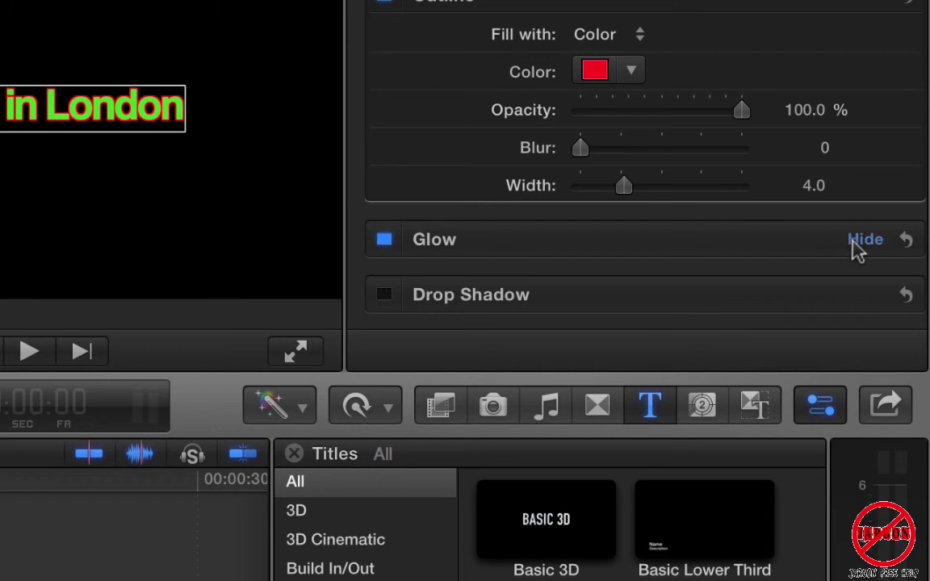
{"action": "scroll", "coordinate": [588, 166], "scroll_direction": "down", "scroll_amount": 5}
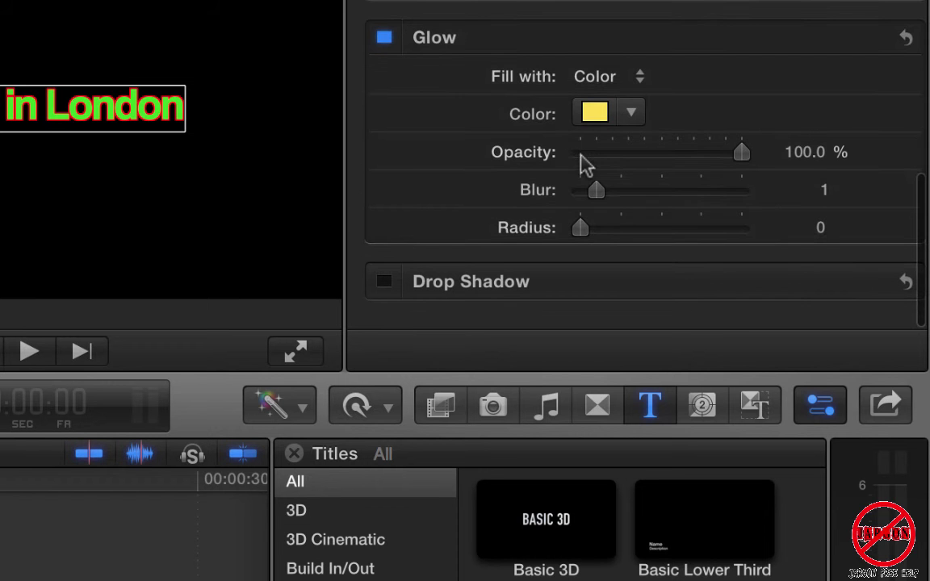
{"action": "left_click", "coordinate": [631, 127]}
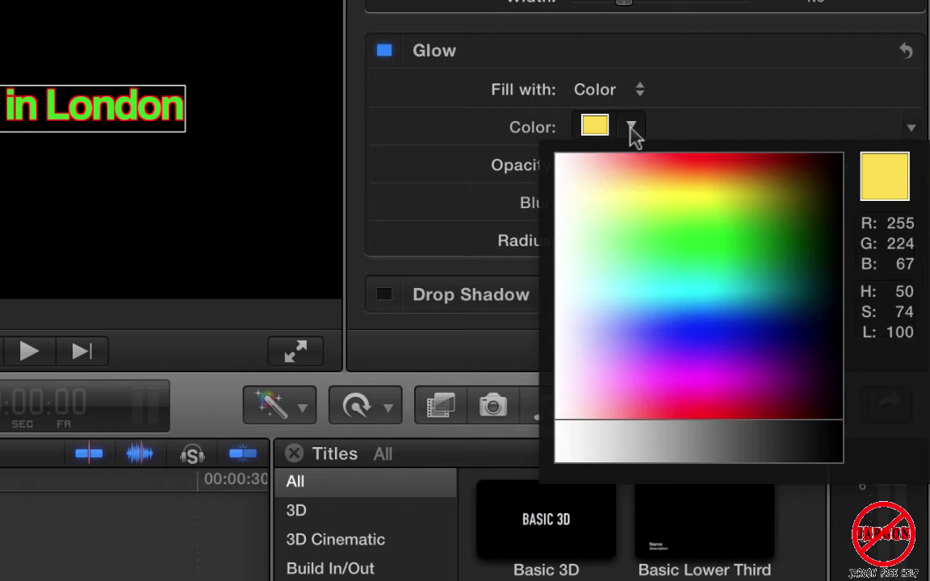
{"action": "left_click", "coordinate": [729, 329]}
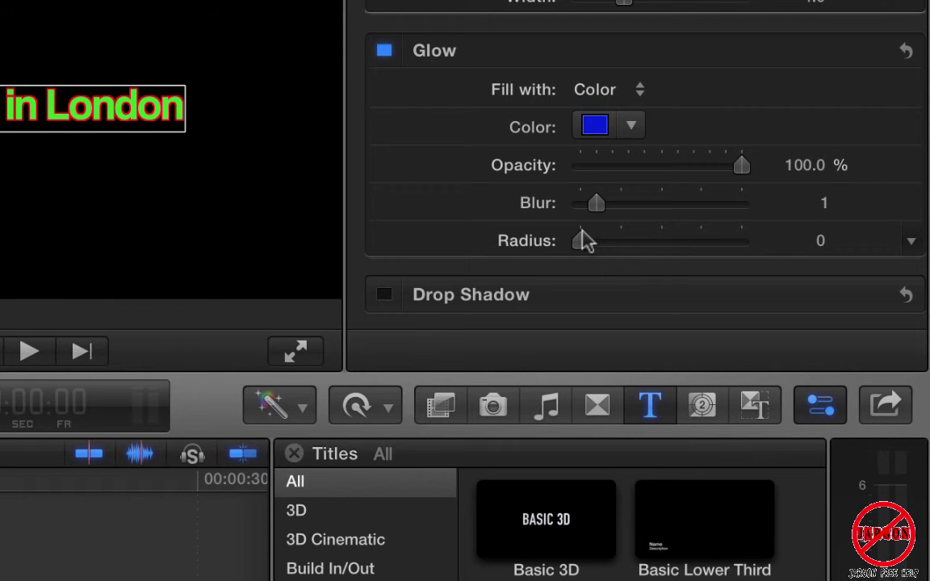
{"action": "mouse_move", "coordinate": [596, 209]}
{"action": "left_mouse_down"}
{"action": "mouse_move", "coordinate": [644, 209]}
{"action": "mouse_move", "coordinate": [605, 208]}
{"action": "left_mouse_up"}
{"action": "mouse_move", "coordinate": [583, 245]}
{"action": "left_mouse_down"}
{"action": "mouse_move", "coordinate": [691, 253]}
{"action": "mouse_move", "coordinate": [585, 258]}
{"action": "left_mouse_up"}
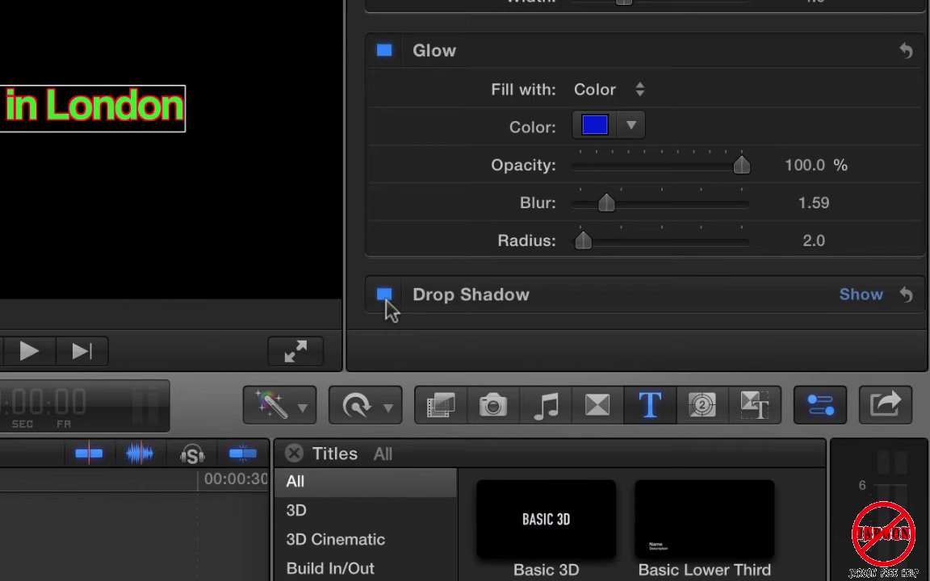
Step: Give the title's drop shadow a pale pink colour, a distance of 33.0, an angle of 293° and a blur of 3.01
{"action": "scroll", "coordinate": [477, 178], "scroll_direction": "down", "scroll_amount": 2}
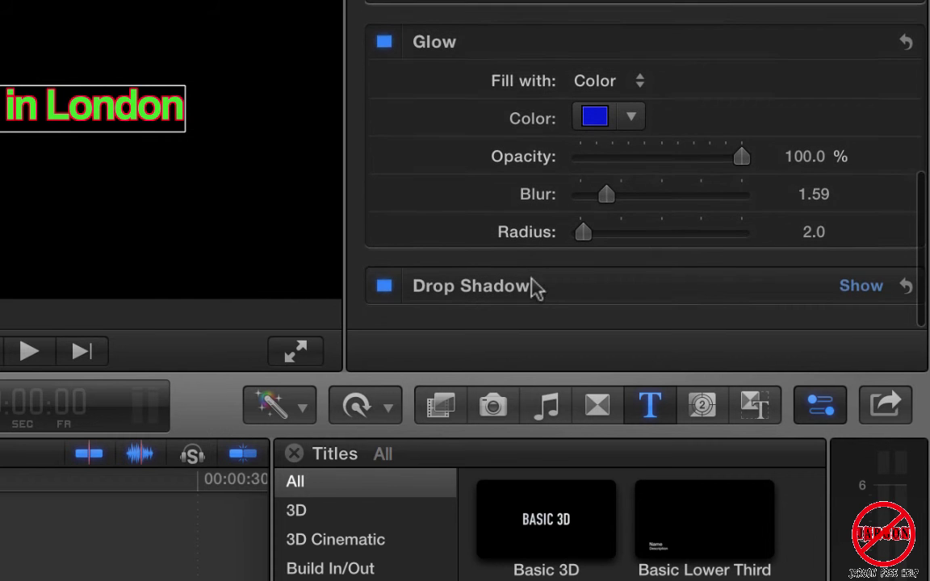
{"action": "left_click", "coordinate": [860, 286]}
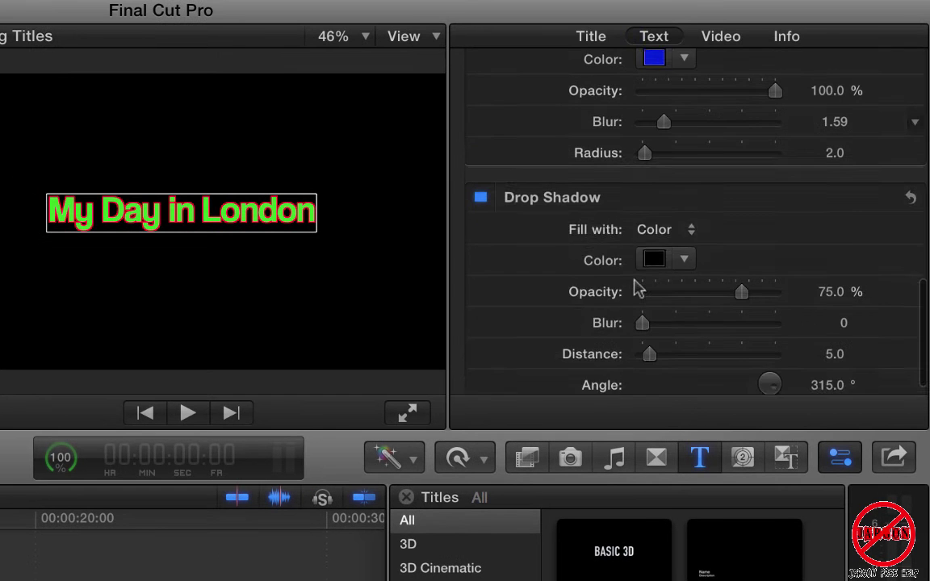
{"action": "scroll", "coordinate": [637, 289], "scroll_direction": "down", "scroll_amount": 2}
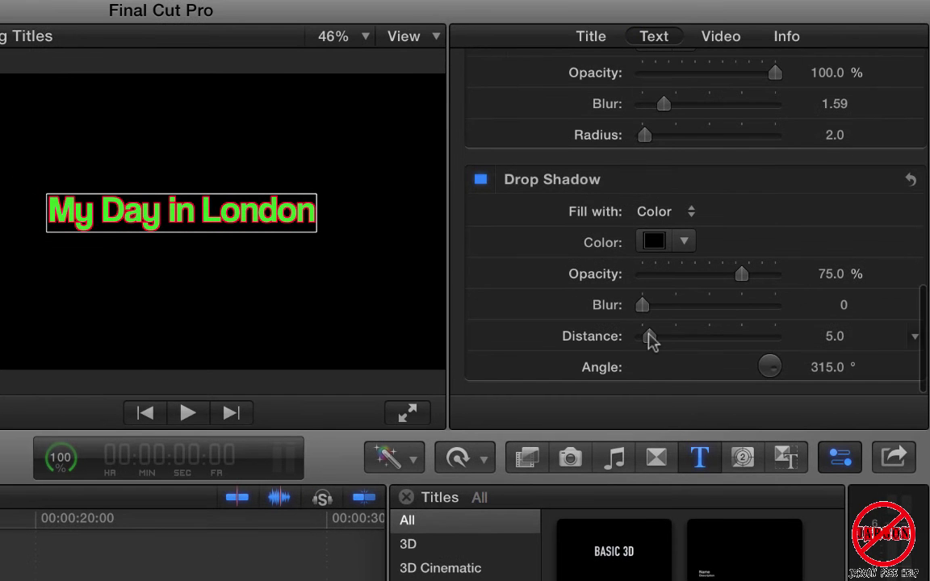
{"action": "left_click_drag", "start_coordinate": [651, 339], "coordinate": [627, 332]}
{"action": "left_click", "coordinate": [682, 243]}
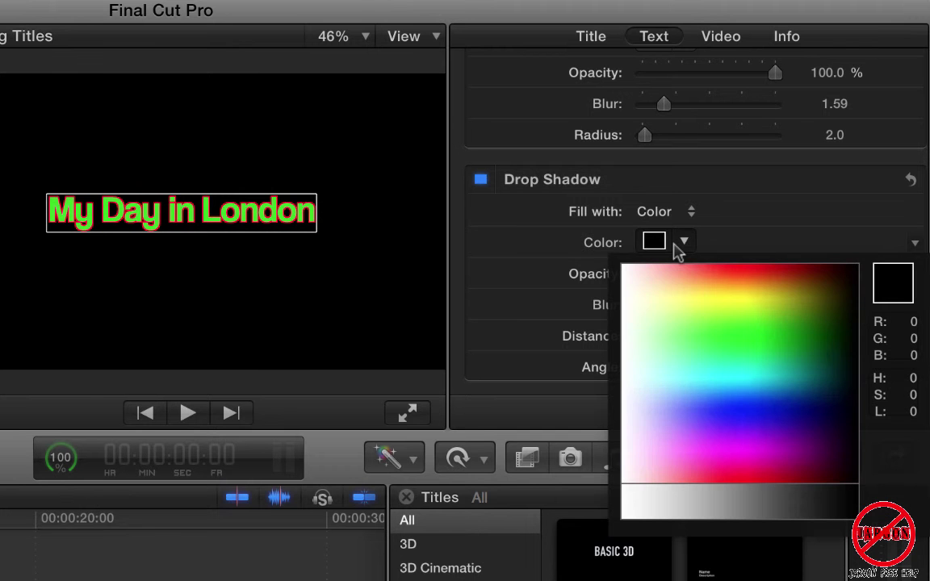
{"action": "left_click_drag", "start_coordinate": [646, 269], "coordinate": [639, 281]}
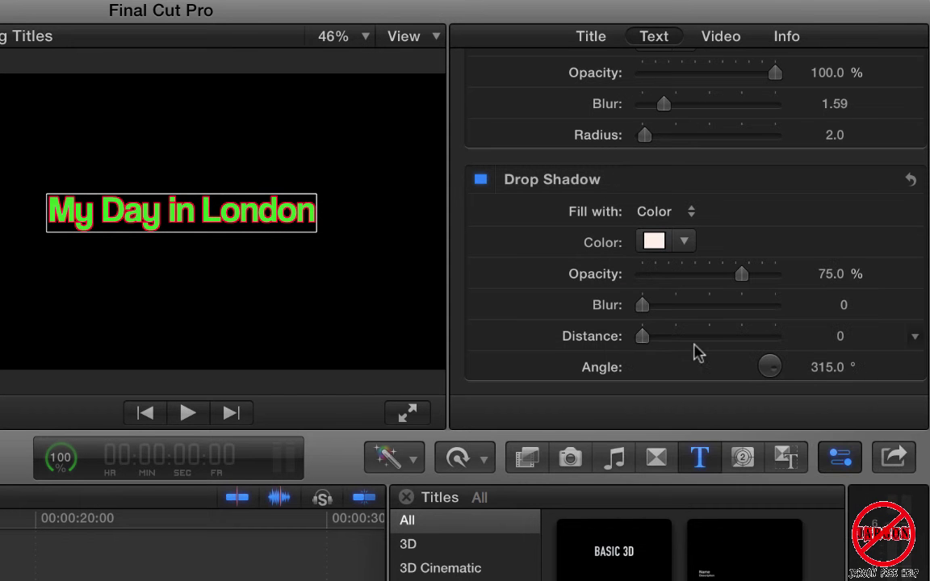
{"action": "left_click_drag", "start_coordinate": [642, 342], "coordinate": [686, 358]}
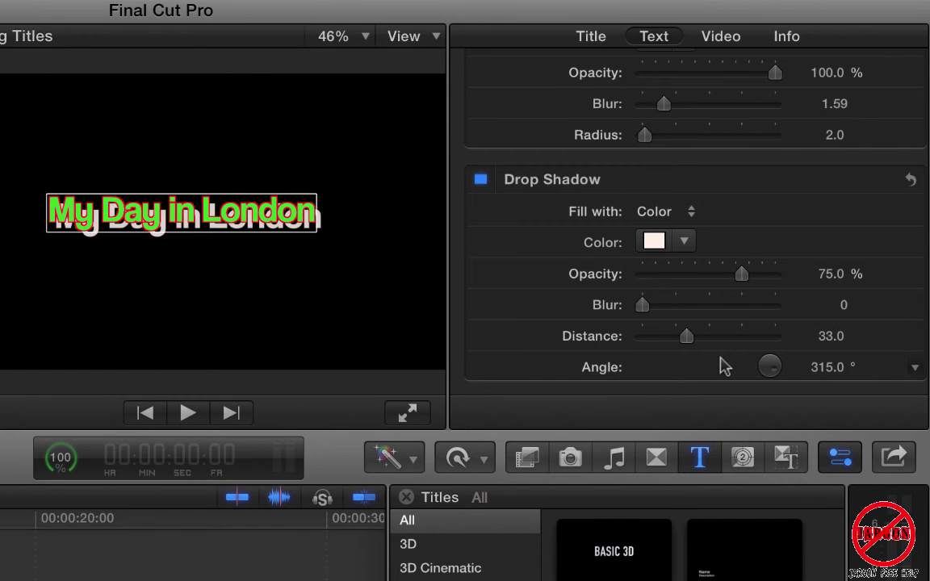
{"action": "left_click_drag", "start_coordinate": [779, 376], "coordinate": [831, 374]}
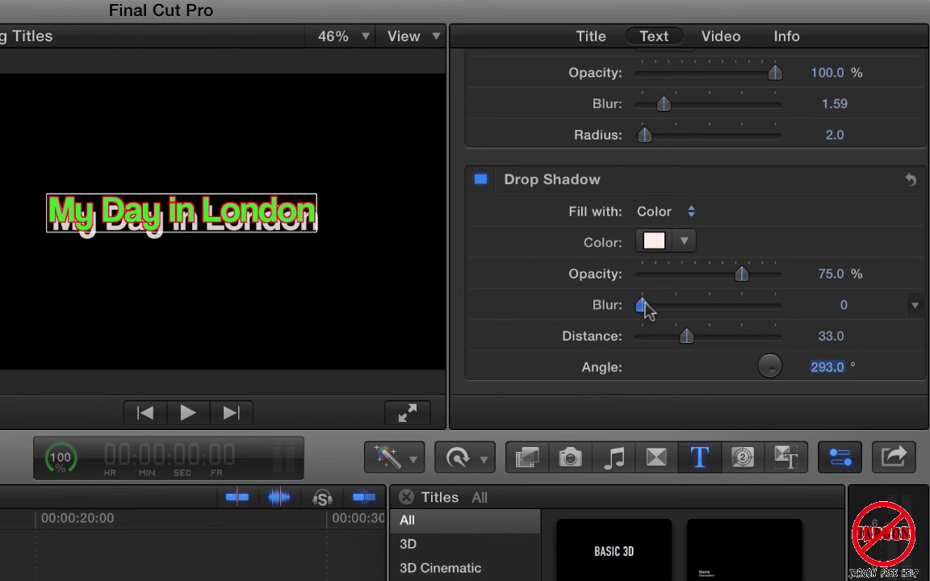
{"action": "left_click_drag", "start_coordinate": [646, 308], "coordinate": [688, 334]}
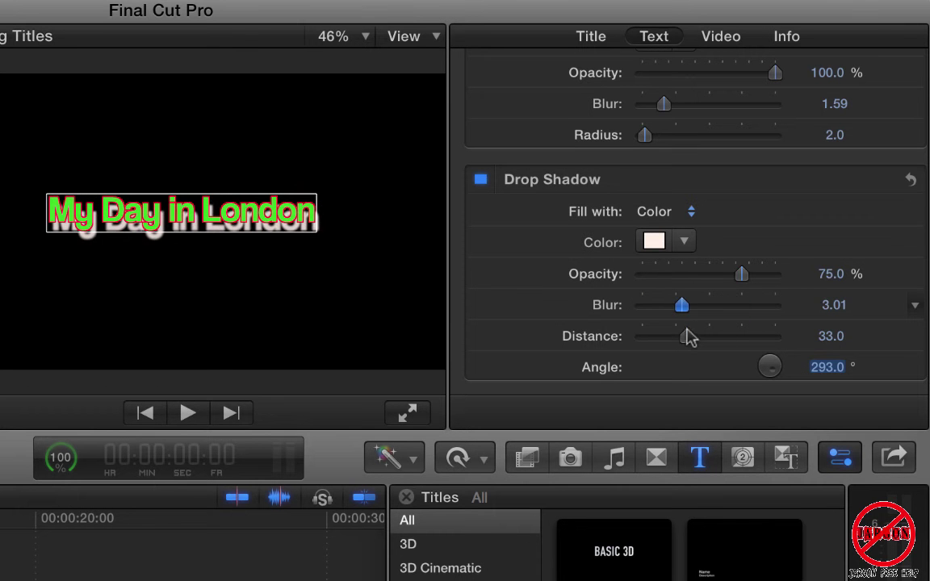
{"action": "scroll", "coordinate": [573, 271], "scroll_direction": "down", "scroll_amount": 2}
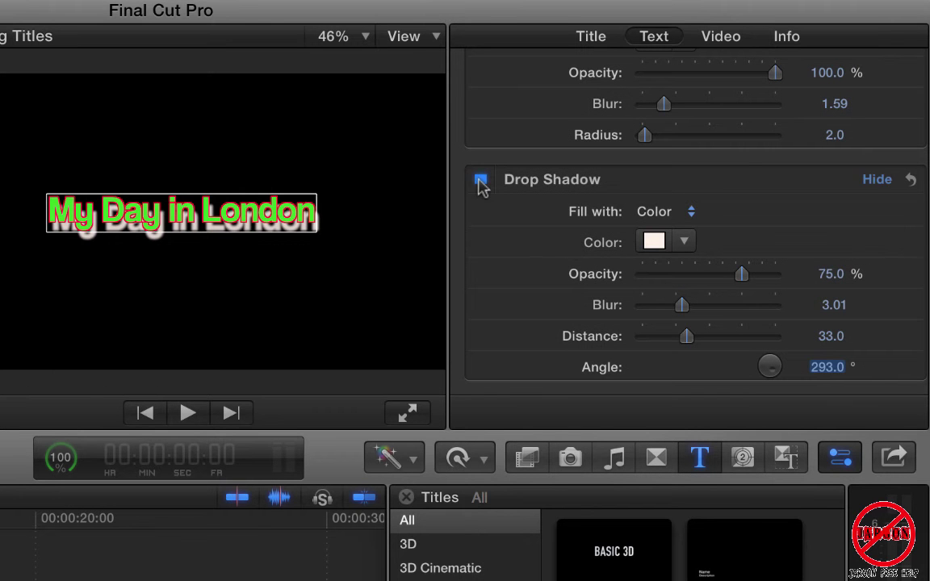
Step: Turn off the title's drop shadow
{"action": "left_click", "coordinate": [481, 180]}
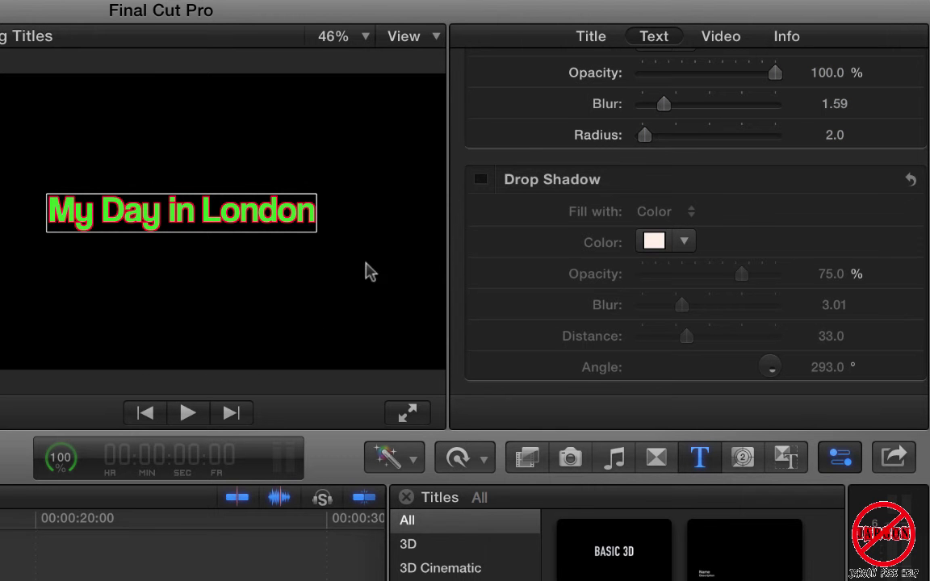
{"action": "scroll", "coordinate": [685, 241], "scroll_direction": "up", "scroll_amount": 6}
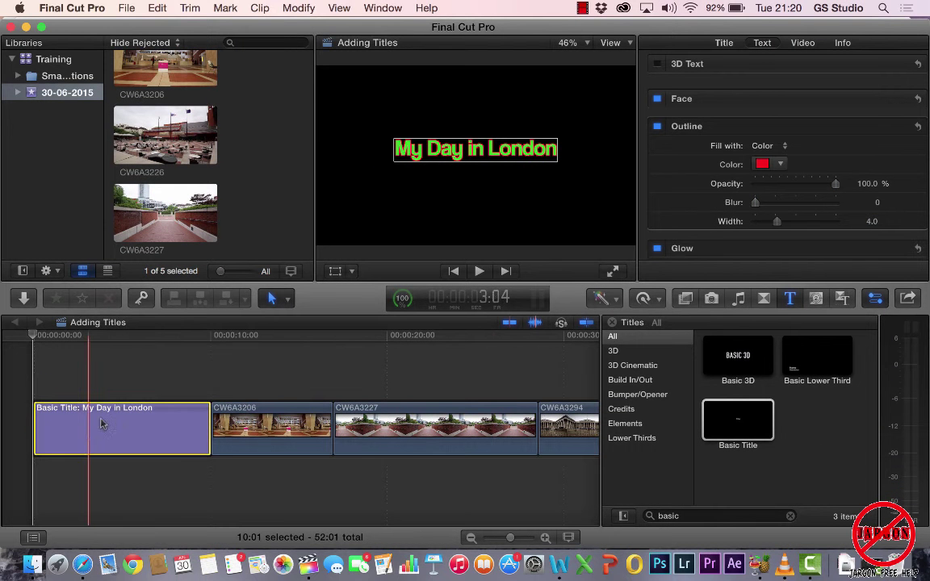
Step: Try lifting the title above the footage as an overlay on clip CW6A3206, and undo the move
{"action": "left_click_drag", "start_coordinate": [100, 424], "coordinate": [85, 381]}
{"action": "left_click", "coordinate": [95, 336]}
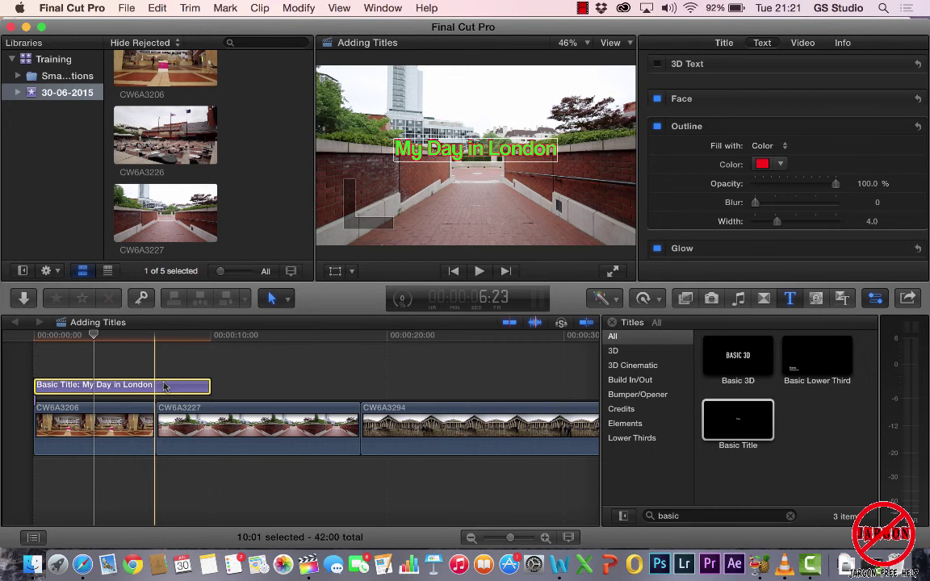
{"action": "key", "text": "super+z"}
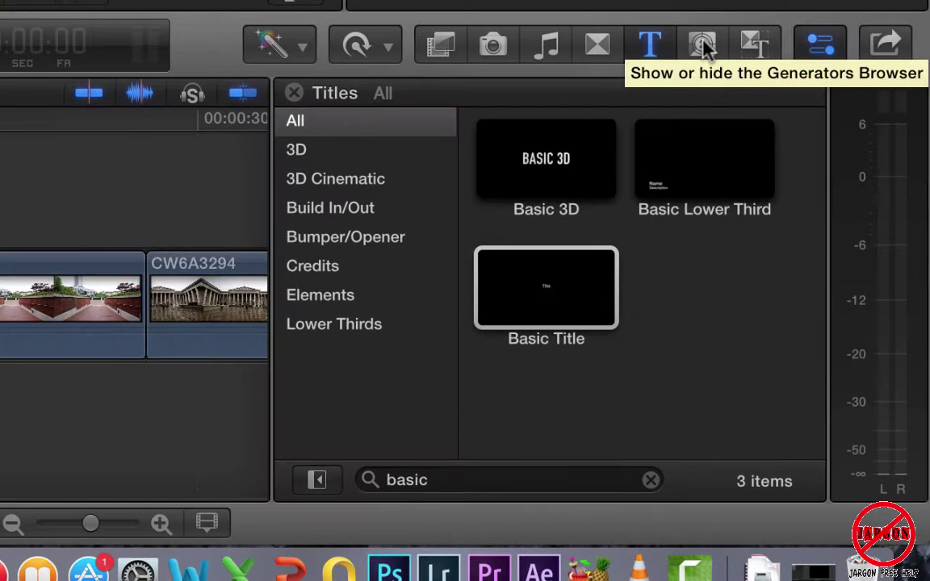
Step: Insert the Custom generator between the title and clip CW6A3206, and place the title above the generator as an overlay
{"action": "left_click", "coordinate": [703, 46]}
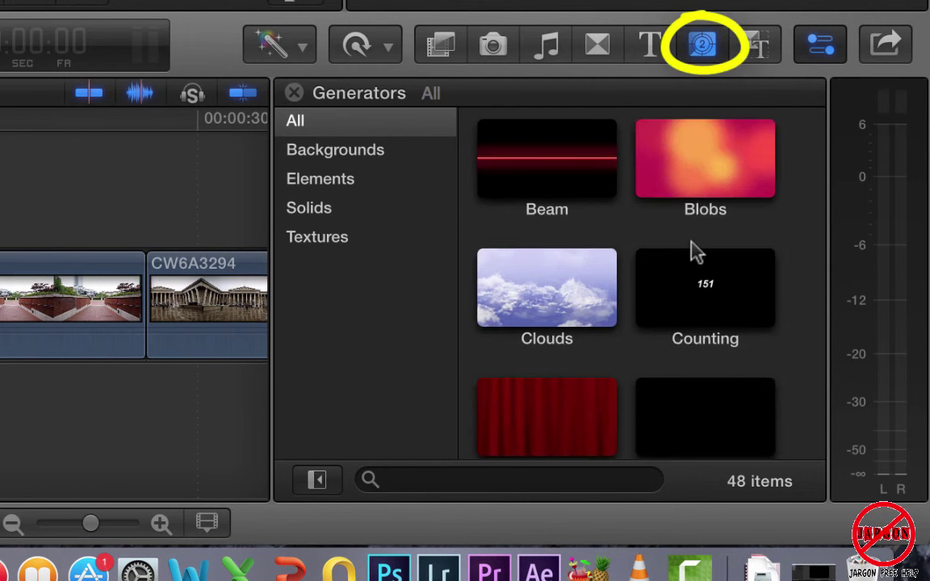
{"action": "scroll", "coordinate": [719, 318], "scroll_direction": "down", "scroll_amount": 3}
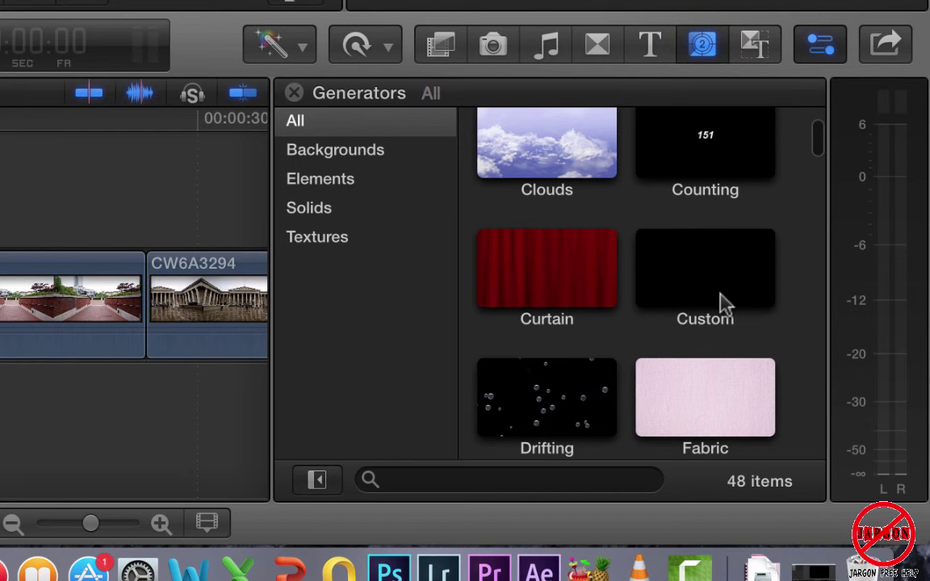
{"action": "left_click", "coordinate": [723, 289]}
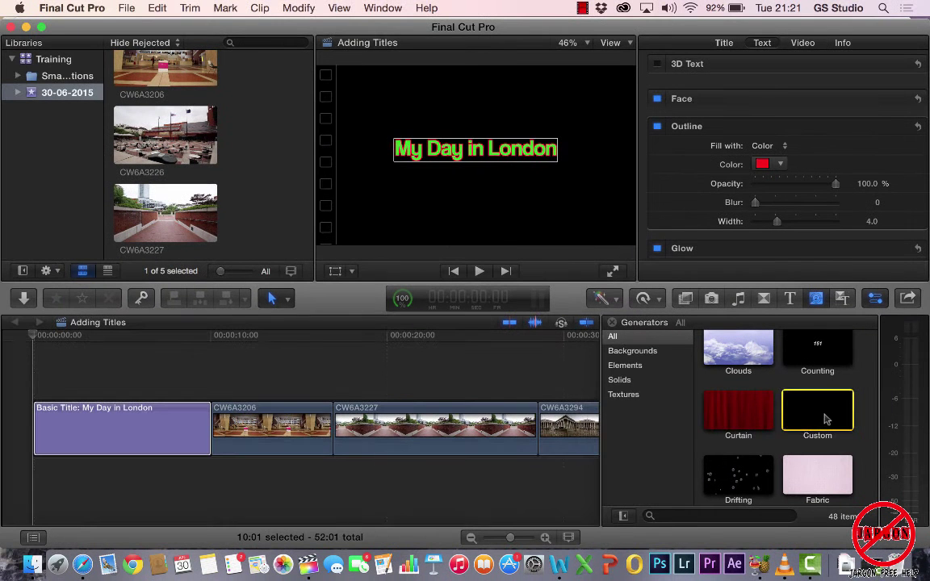
{"action": "left_click_drag", "start_coordinate": [720, 282], "coordinate": [432, 285]}
{"action": "left_click_drag", "start_coordinate": [681, 422], "coordinate": [213, 435]}
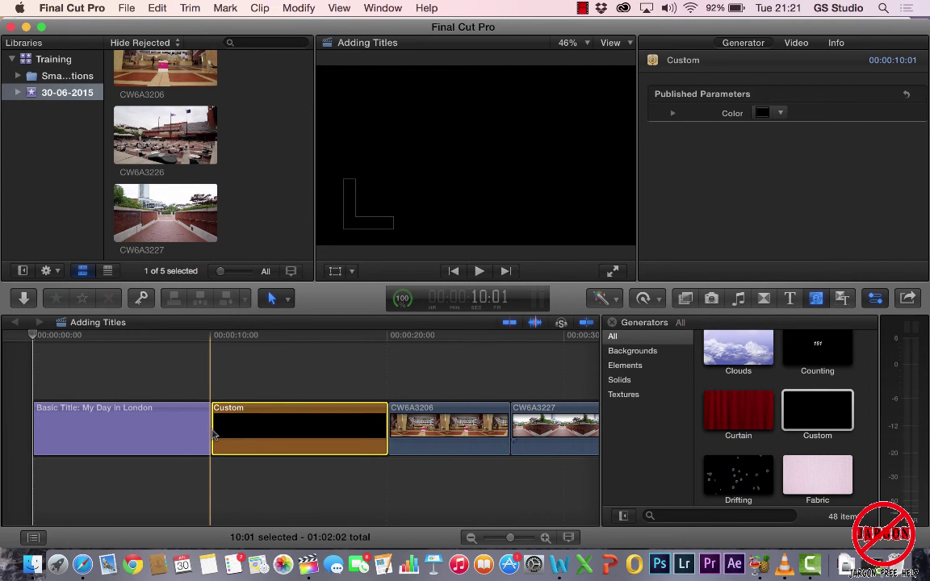
{"action": "left_click", "coordinate": [179, 414]}
{"action": "left_click_drag", "start_coordinate": [179, 414], "coordinate": [137, 372]}
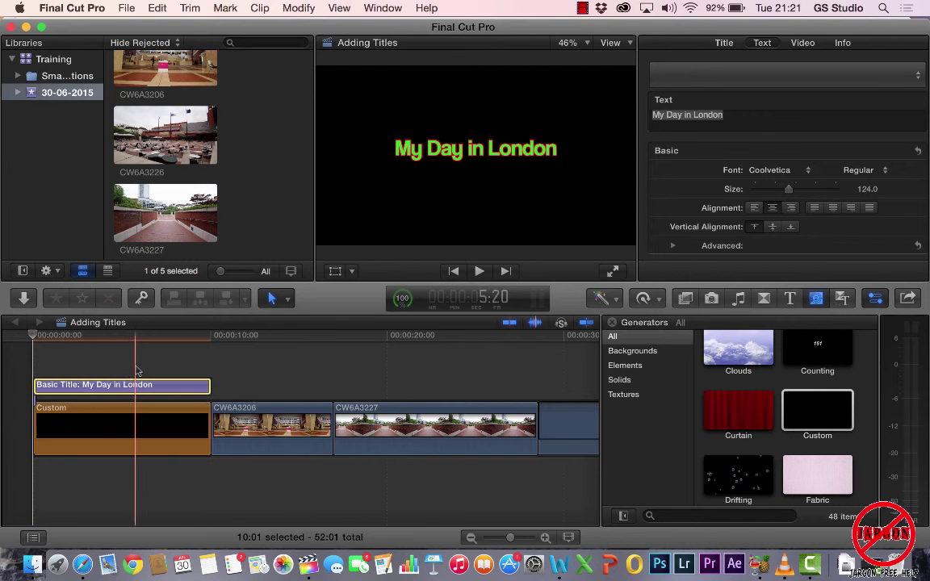
Step: Set the Custom generator's colour to Silver from the Crayons palette
{"action": "left_click", "coordinate": [123, 425]}
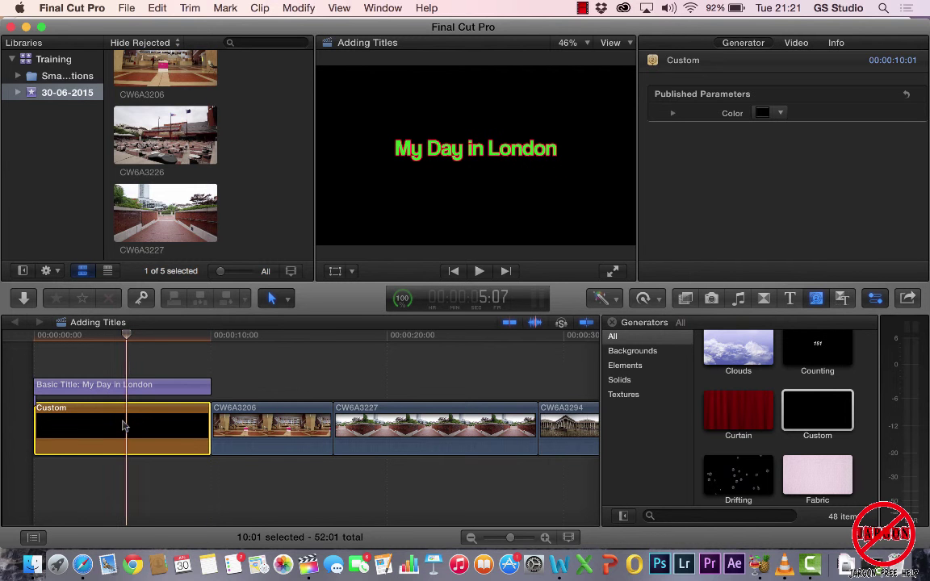
{"action": "left_click", "coordinate": [762, 113]}
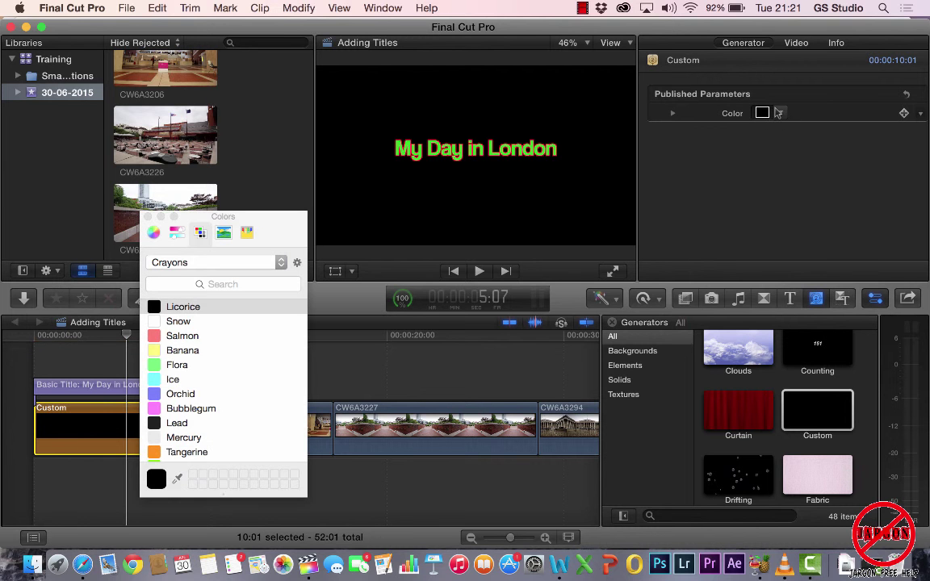
{"action": "scroll", "coordinate": [170, 367], "scroll_direction": "down", "scroll_amount": 5}
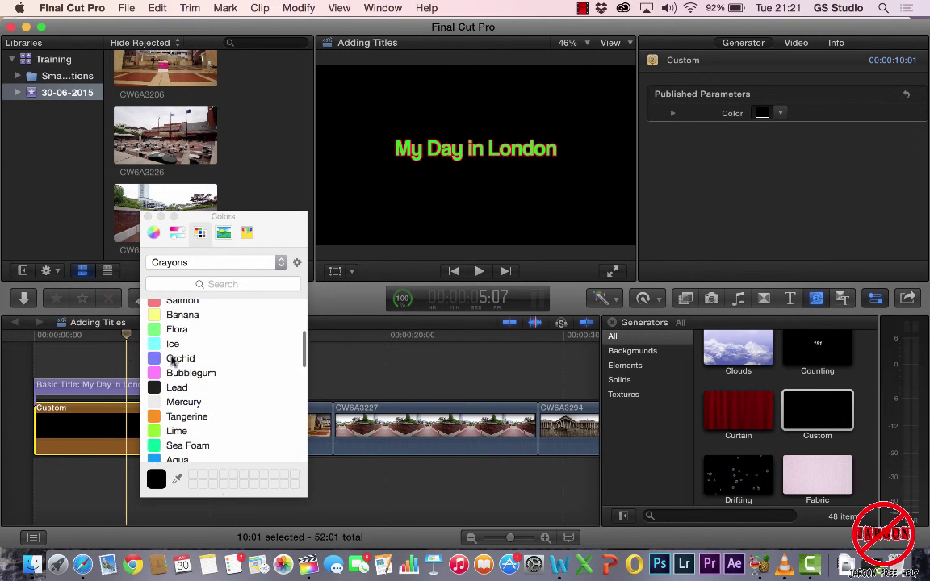
{"action": "left_click", "coordinate": [164, 393]}
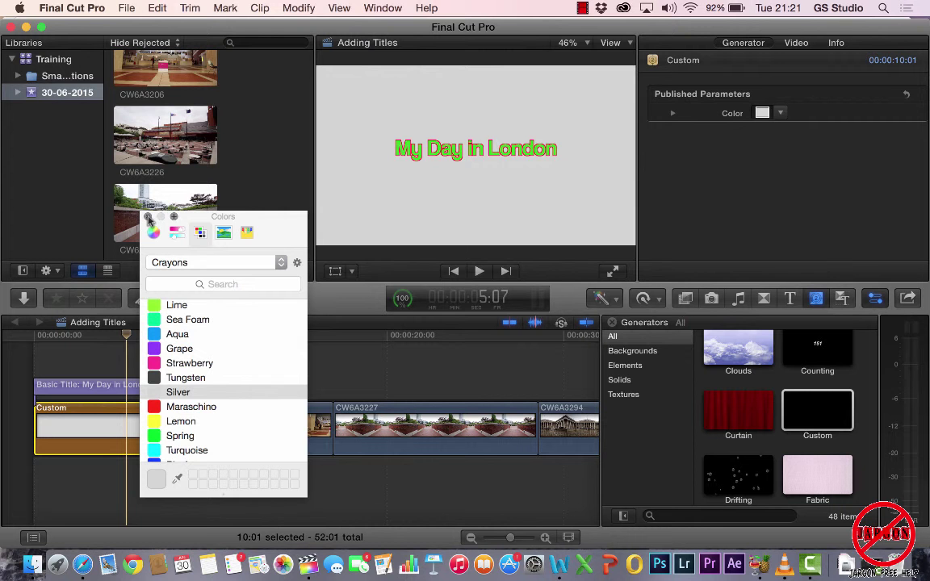
{"action": "left_click", "coordinate": [148, 217]}
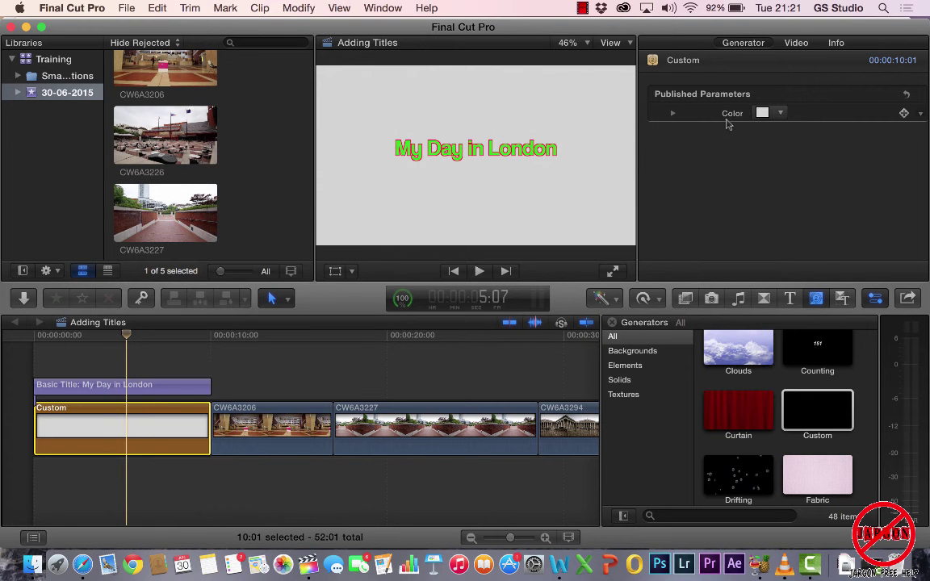
Step: Compare the colour picker modes and change the Custom generator's colour to the dark red crayon
{"action": "left_click", "coordinate": [761, 114]}
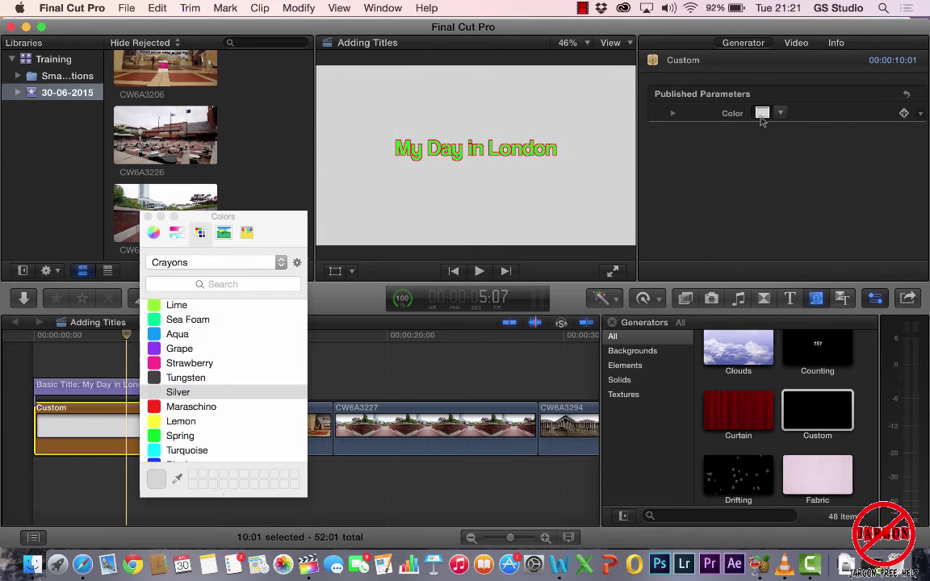
{"action": "left_click", "coordinate": [154, 233]}
{"action": "left_click", "coordinate": [177, 234]}
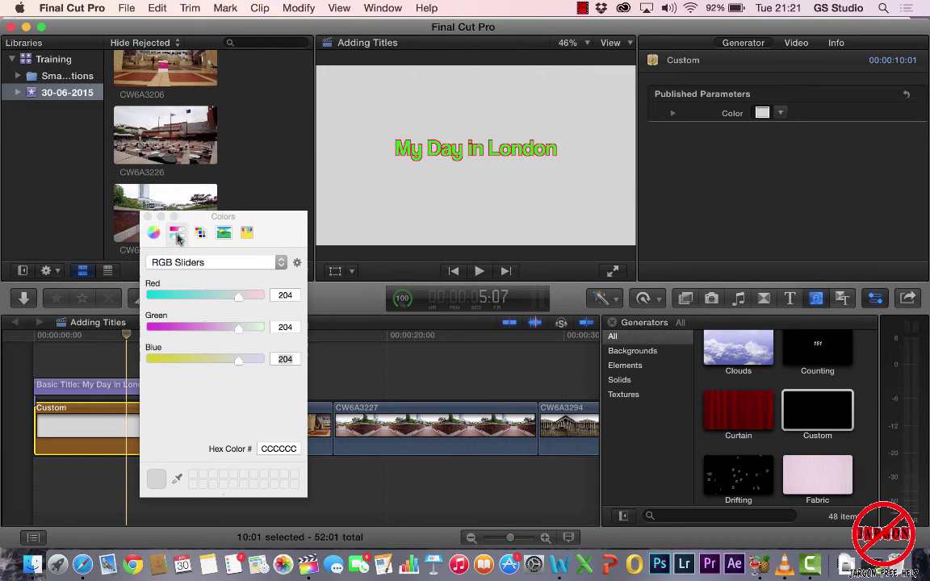
{"action": "left_click", "coordinate": [202, 234]}
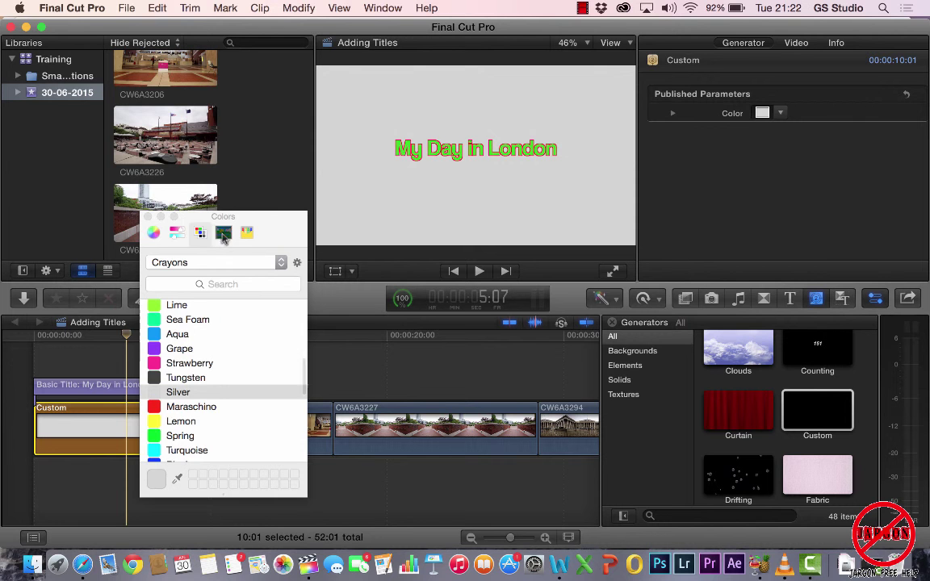
{"action": "left_click", "coordinate": [224, 235]}
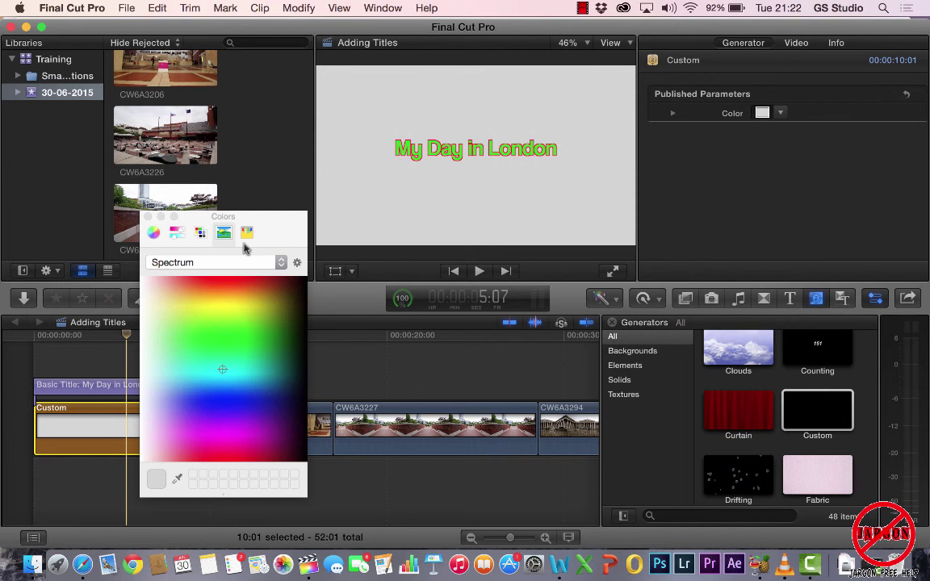
{"action": "left_click", "coordinate": [248, 234]}
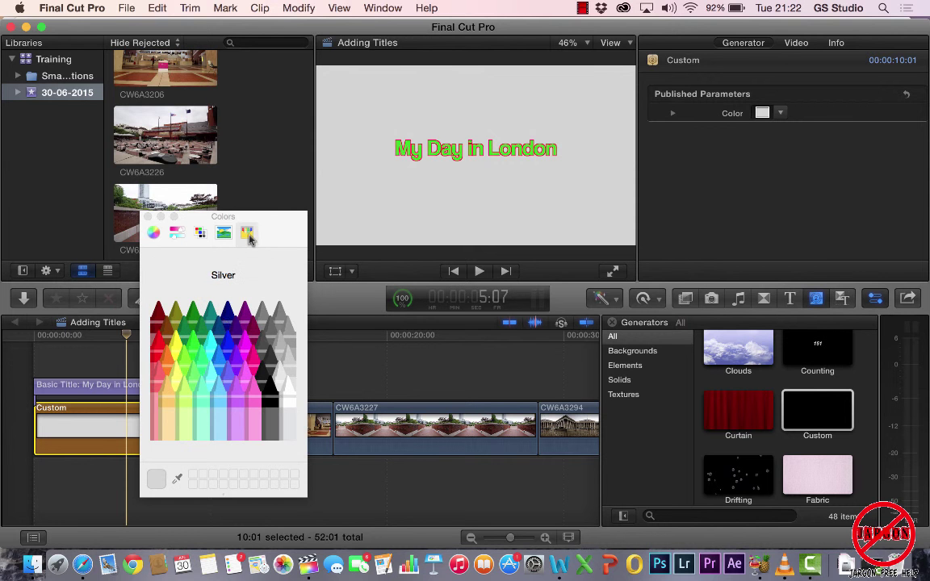
{"action": "left_click", "coordinate": [225, 324]}
{"action": "left_click", "coordinate": [167, 336]}
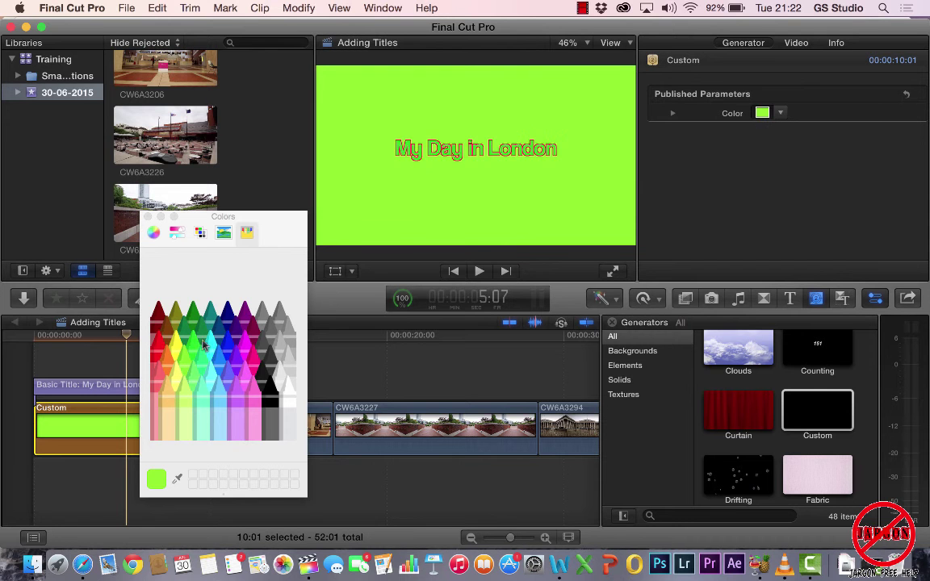
{"action": "left_click", "coordinate": [165, 343]}
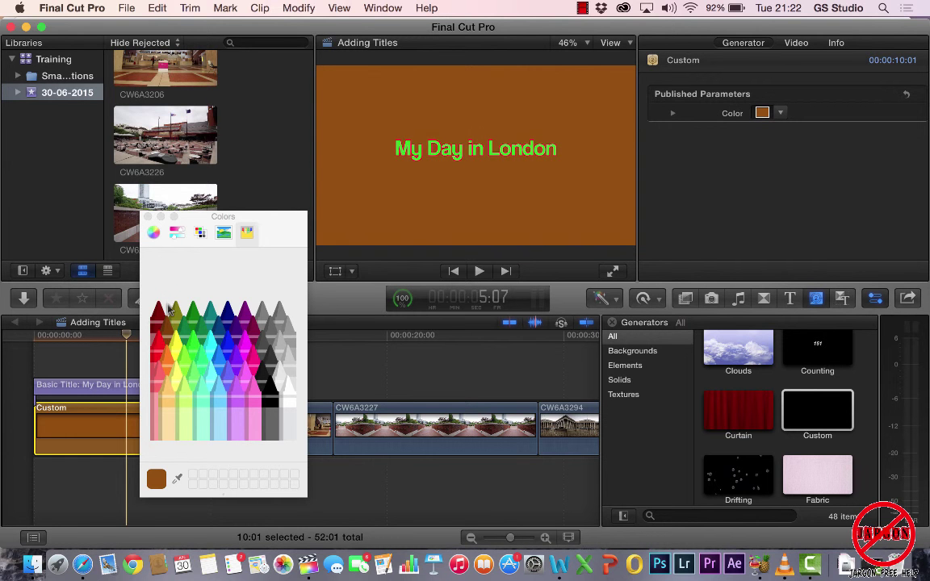
{"action": "left_click", "coordinate": [160, 313]}
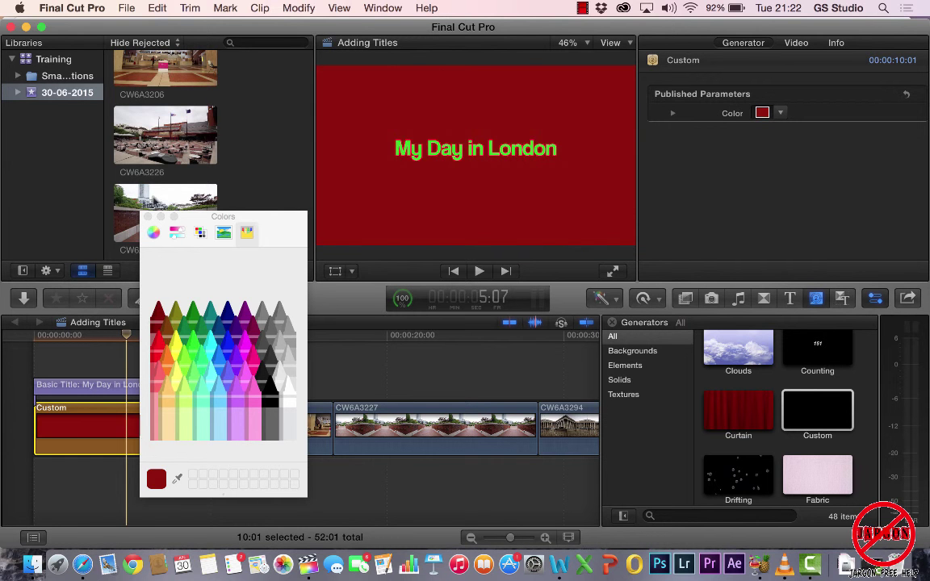
{"action": "left_click", "coordinate": [147, 217]}
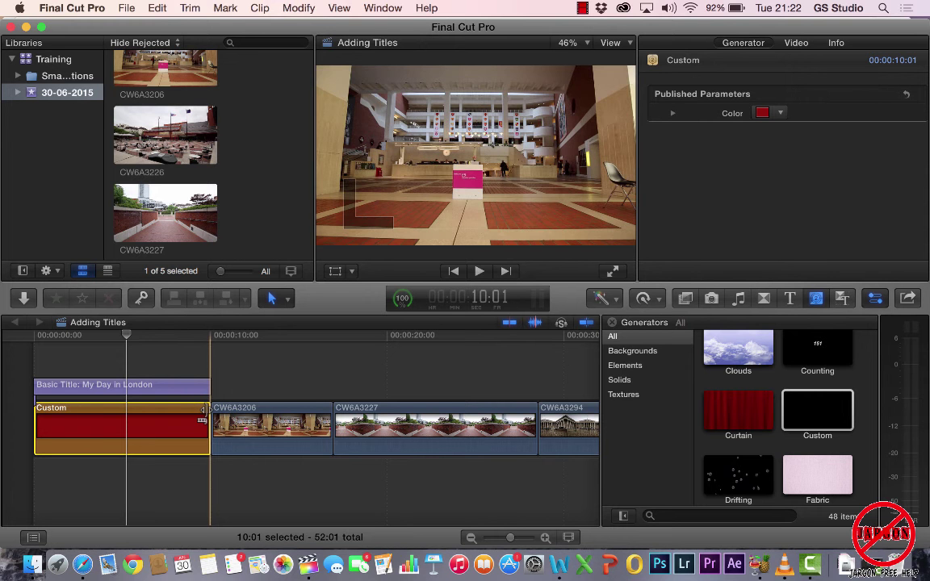
Step: Lengthen the Custom generator to about 11:20 and extend the end of the title above it to match
{"action": "left_click_drag", "start_coordinate": [207, 412], "coordinate": [259, 419]}
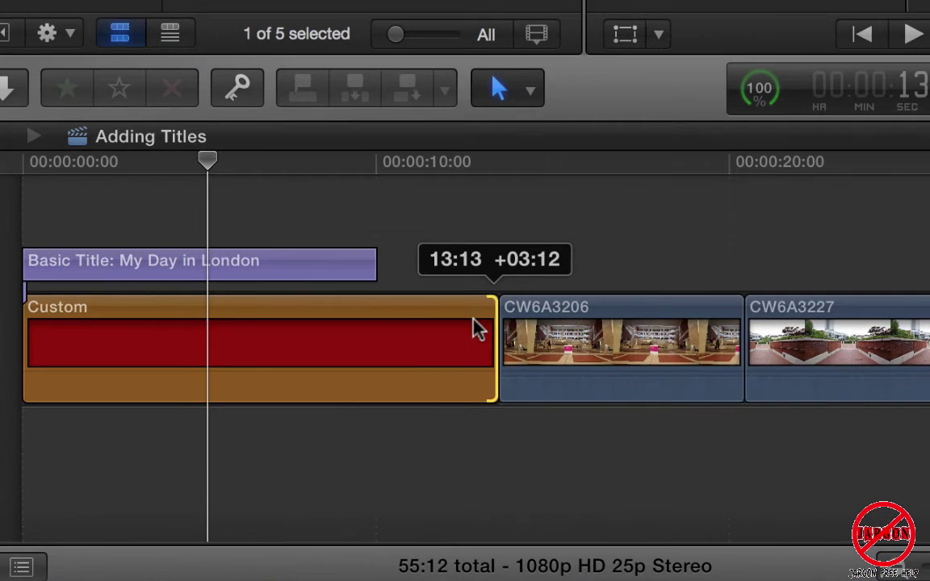
{"action": "left_click_drag", "start_coordinate": [474, 321], "coordinate": [428, 338]}
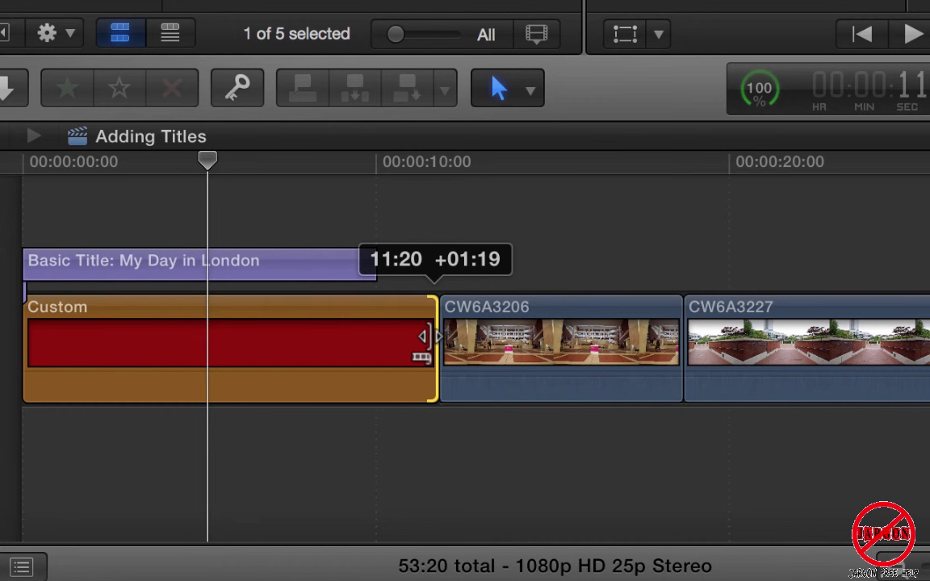
{"action": "left_click_drag", "start_coordinate": [428, 337], "coordinate": [425, 333]}
{"action": "left_click_drag", "start_coordinate": [374, 268], "coordinate": [430, 272]}
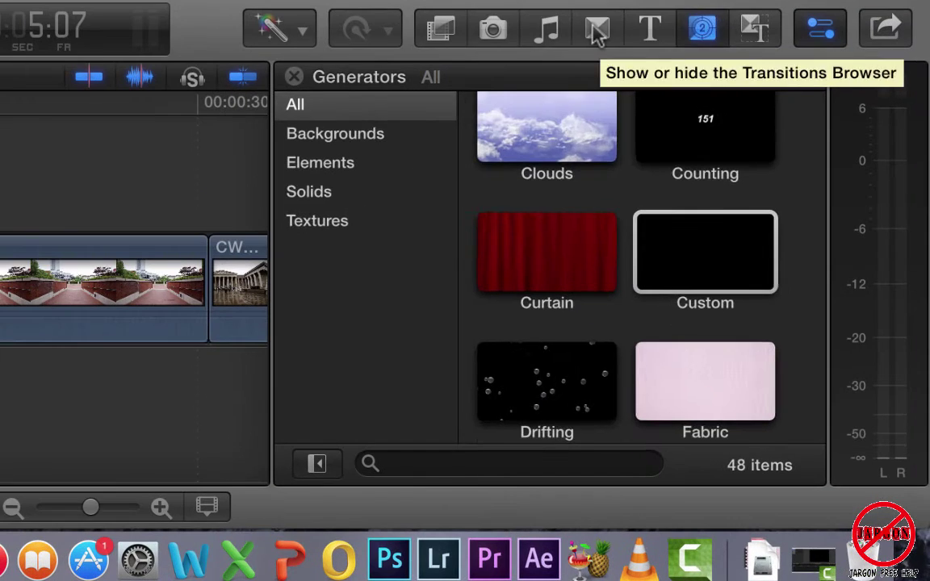
Step: Apply the Cross Dissolve transition to both ends of the My Day in London title and play the sequence from the start
{"action": "left_click", "coordinate": [764, 300]}
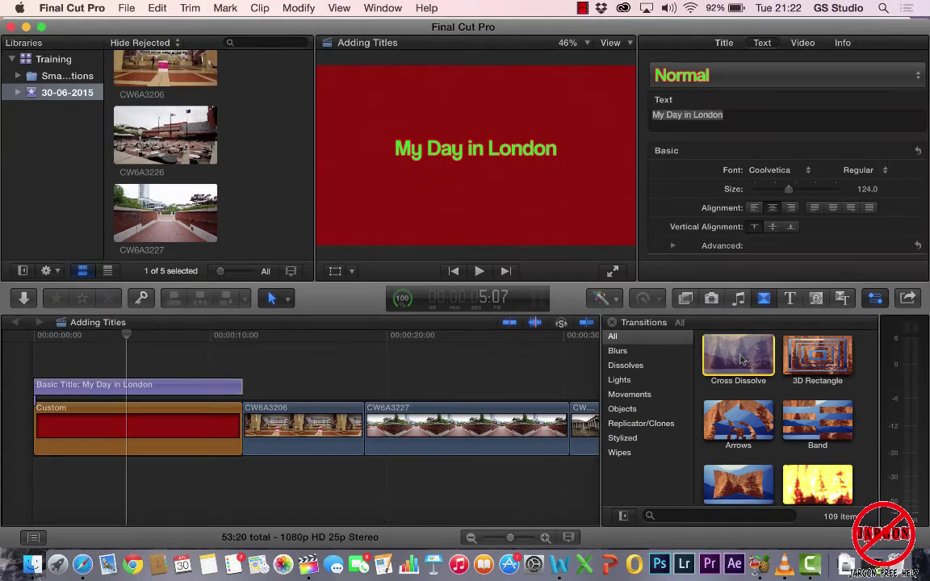
{"action": "left_click_drag", "start_coordinate": [547, 142], "coordinate": [153, 394]}
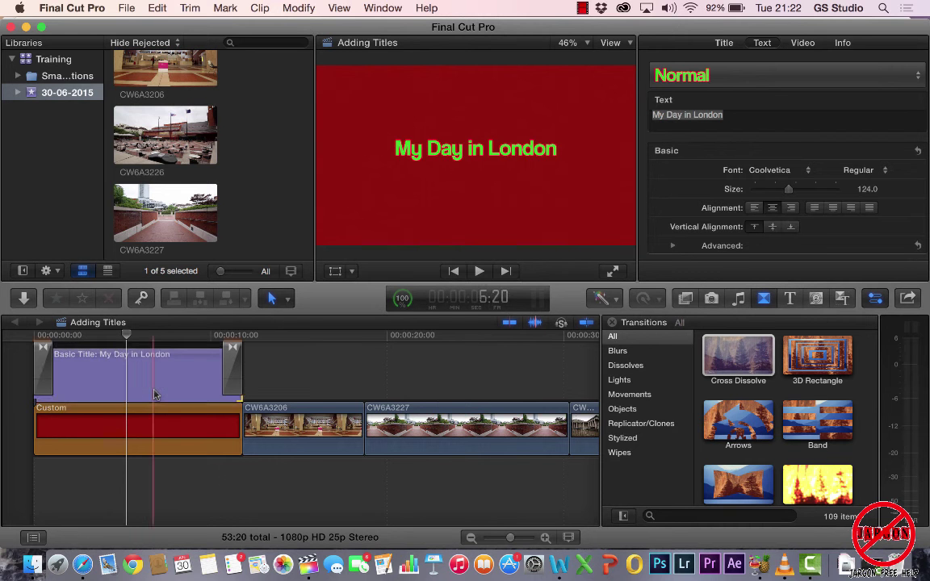
{"action": "left_click", "coordinate": [34, 337]}
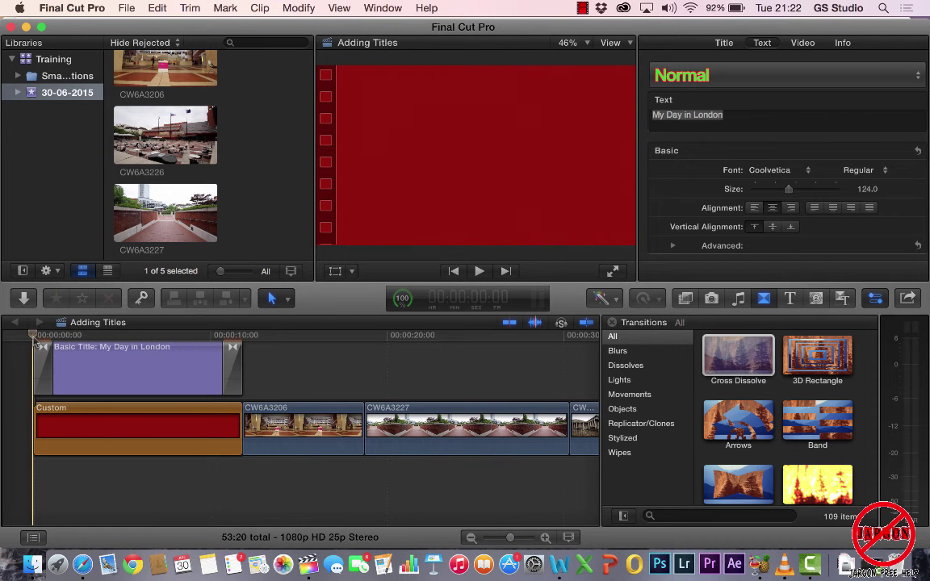
{"action": "key", "text": "space"}
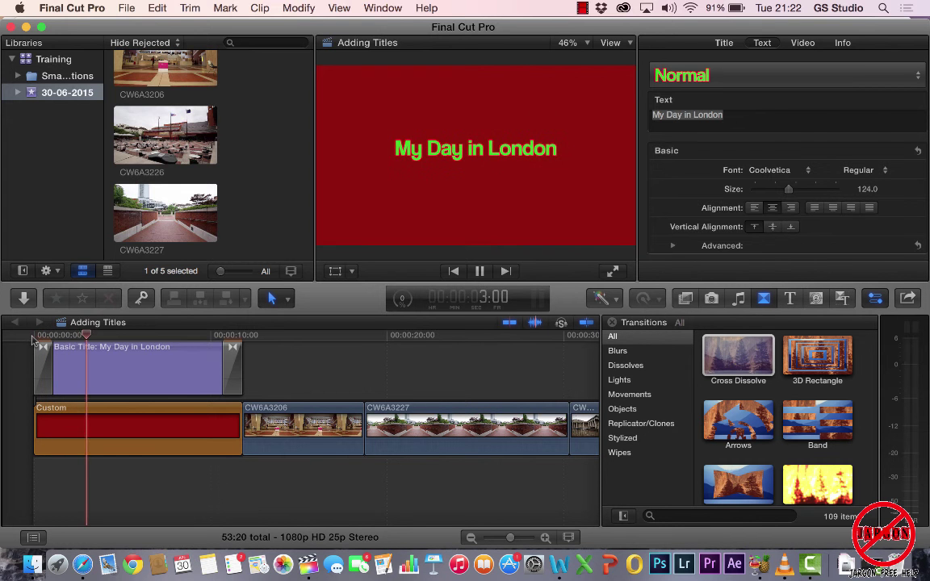
{"action": "key", "text": "space"}
{"action": "key", "text": "space"}
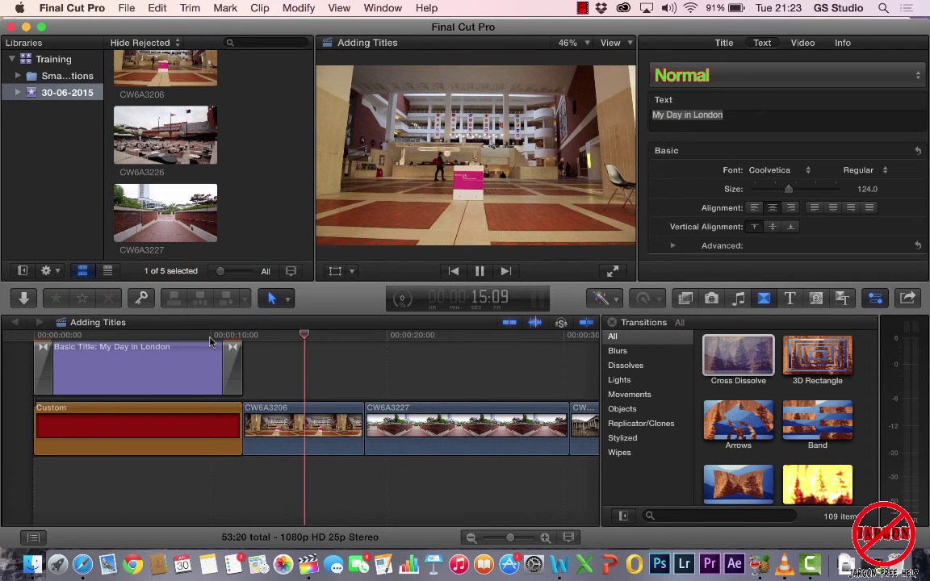
{"action": "key", "text": "space"}
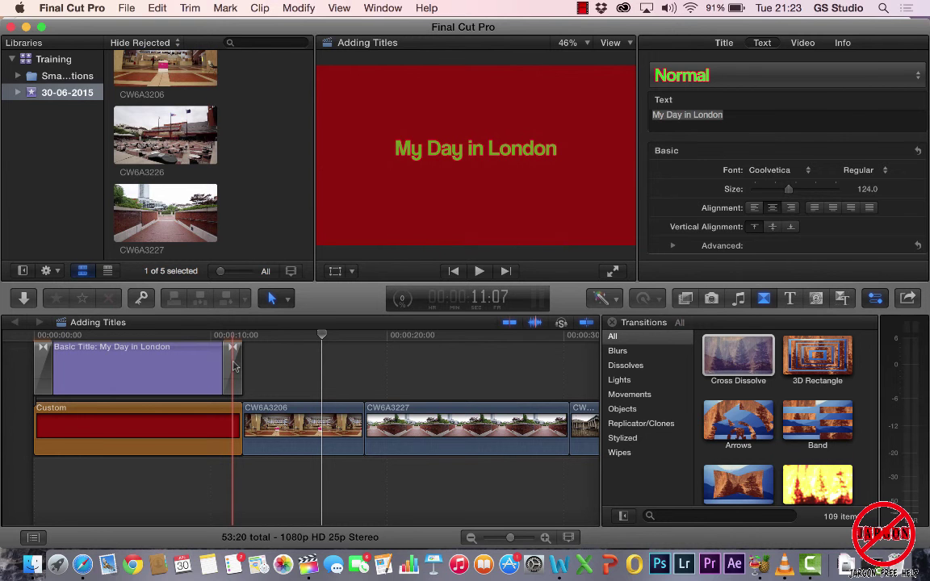
Step: Delete the Cross Dissolve at the end of the My Day in London title, and undo the deletion
{"action": "left_click", "coordinate": [233, 365]}
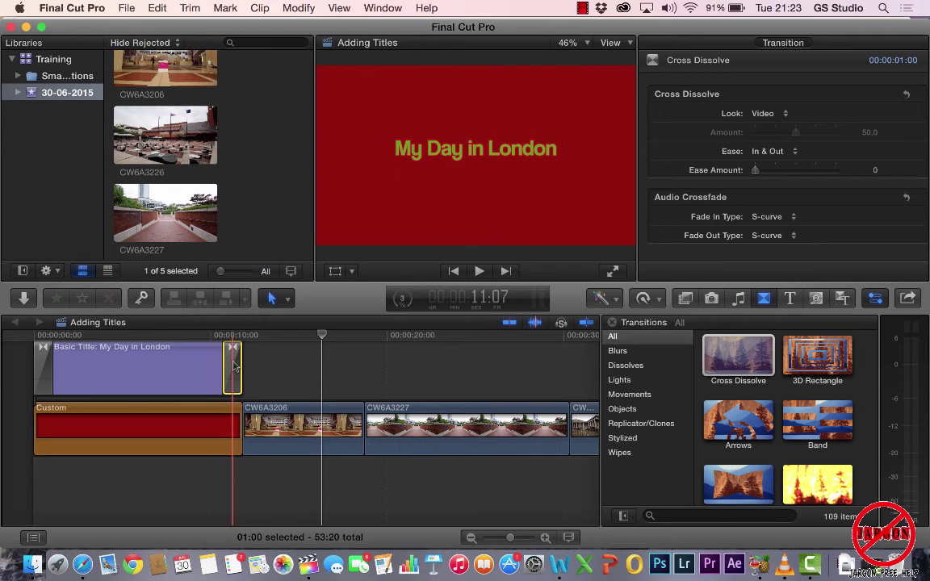
{"action": "key", "text": "Delete"}
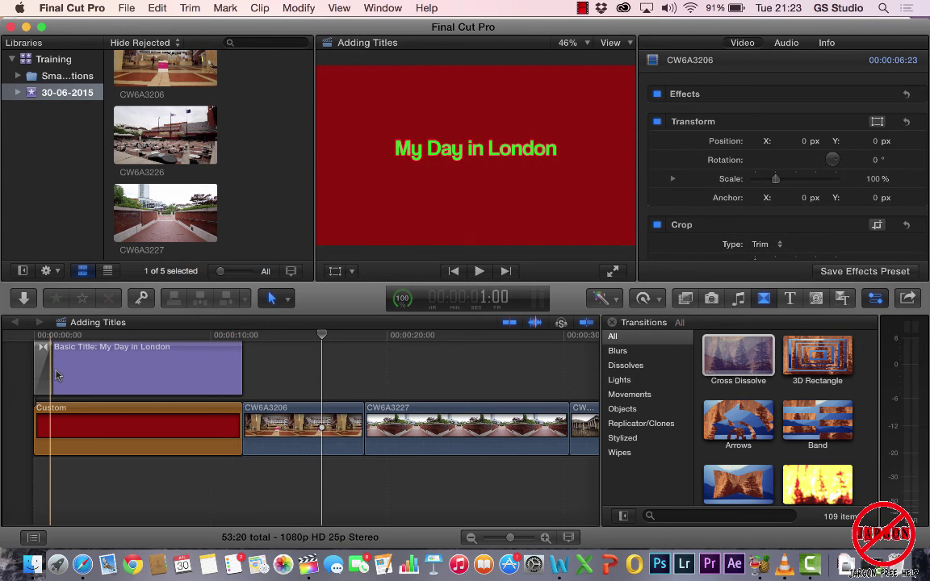
{"action": "key", "text": "super+z"}
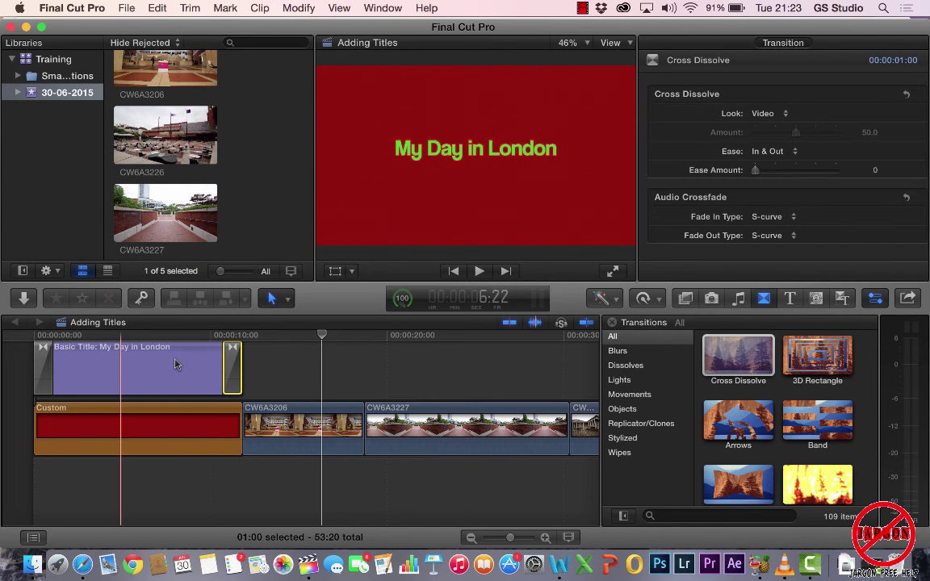
Step: Lengthen the title's closing Cross Dissolve to 3:00 and its opening Cross Dissolve to 2:02
{"action": "left_click_drag", "start_coordinate": [227, 367], "coordinate": [181, 367]}
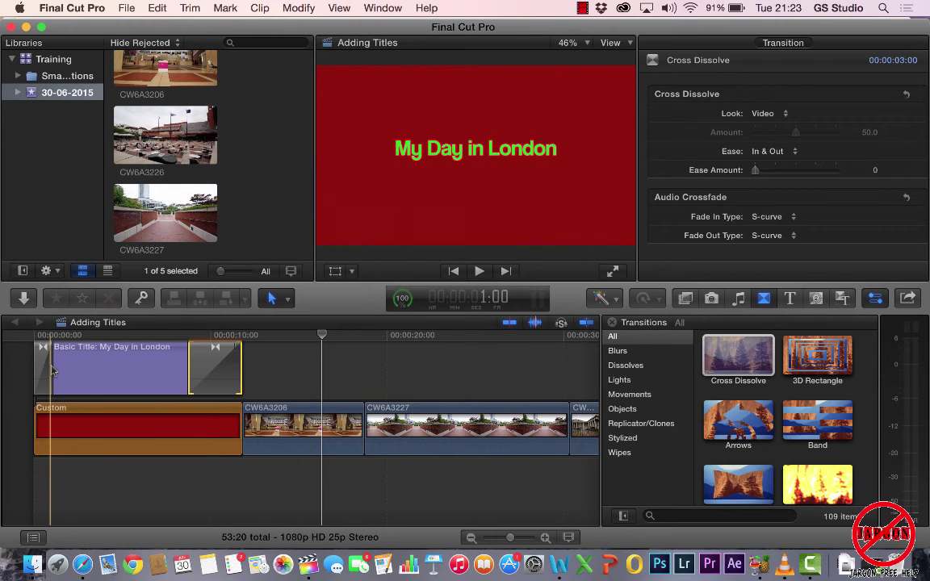
{"action": "left_click", "coordinate": [46, 367]}
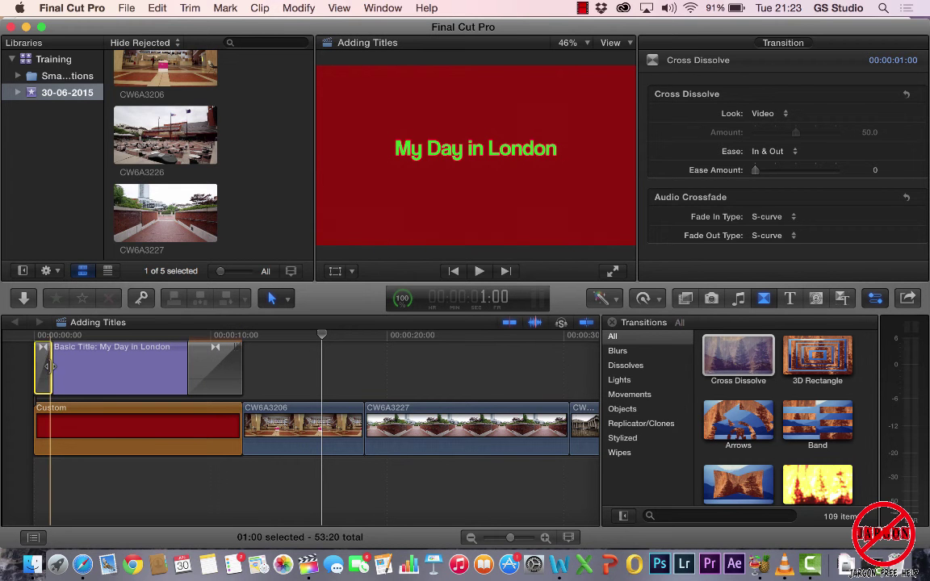
{"action": "left_click_drag", "start_coordinate": [48, 366], "coordinate": [71, 368]}
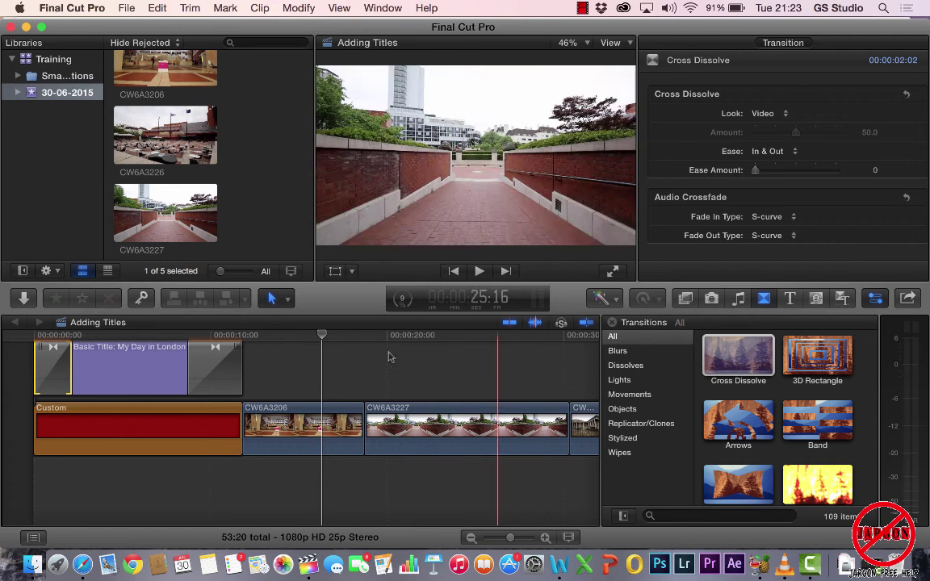
Step: Browse the titles, place a Basic Lower Third above clip CW6A3206 at 13:03, and shorten it to 4:24
{"action": "left_click", "coordinate": [265, 336]}
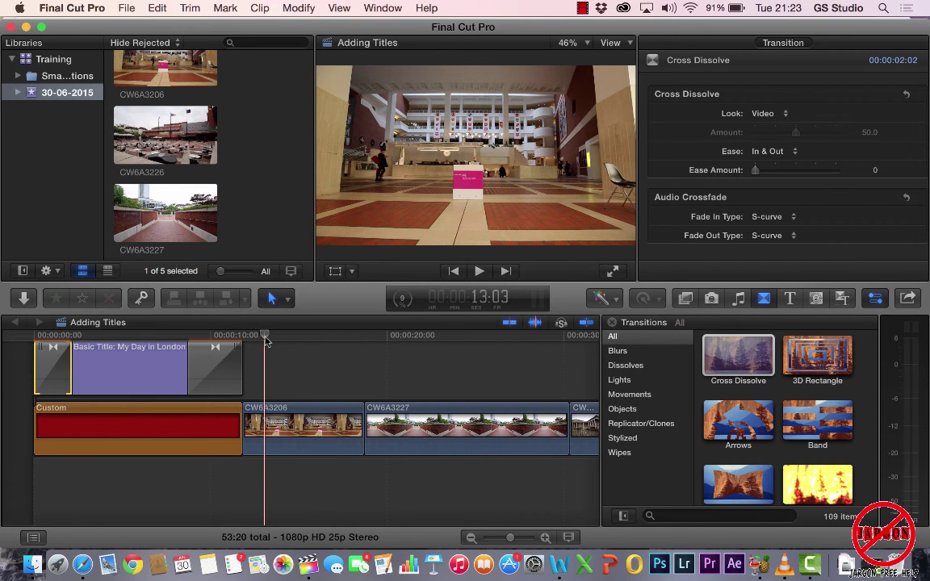
{"action": "left_click", "coordinate": [790, 299]}
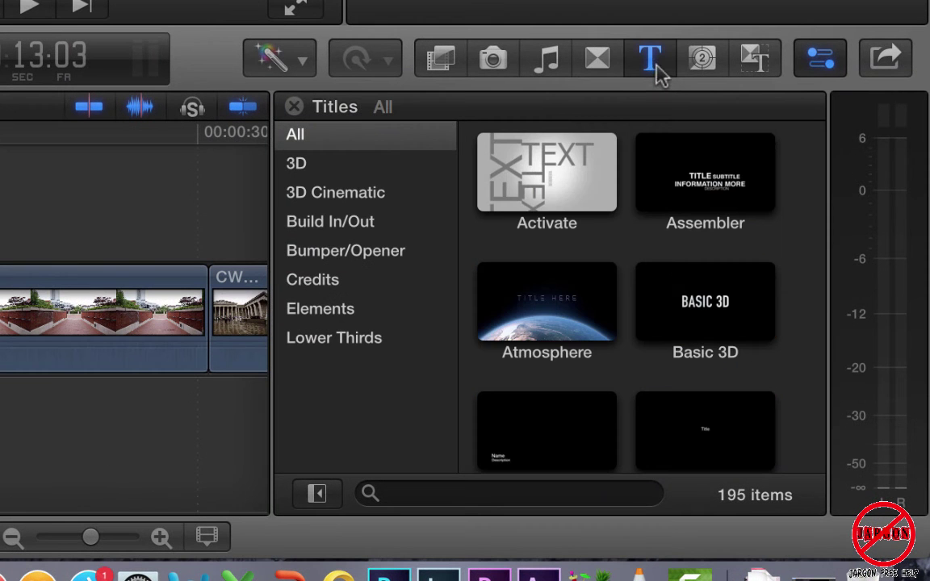
{"action": "scroll", "coordinate": [675, 267], "scroll_direction": "down", "scroll_amount": 5}
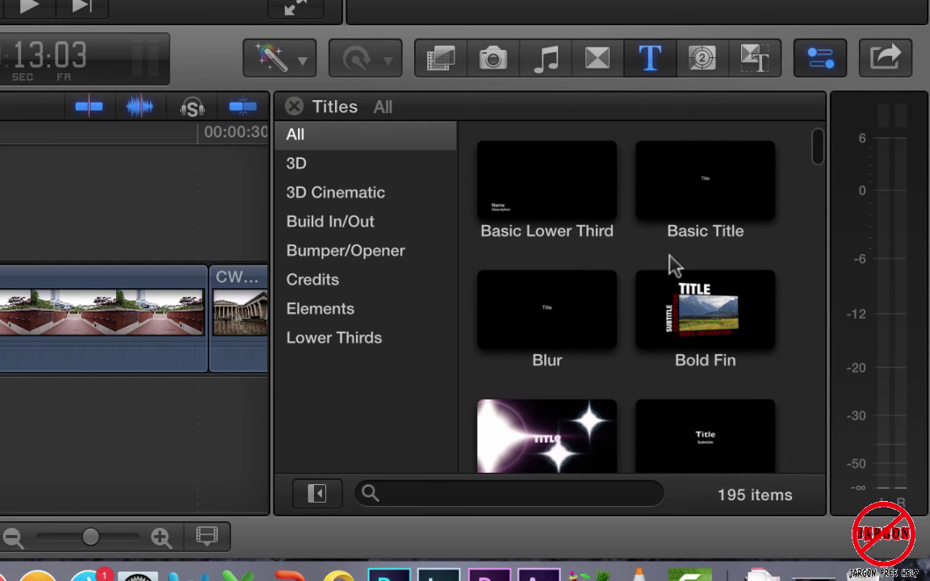
{"action": "left_click", "coordinate": [583, 207]}
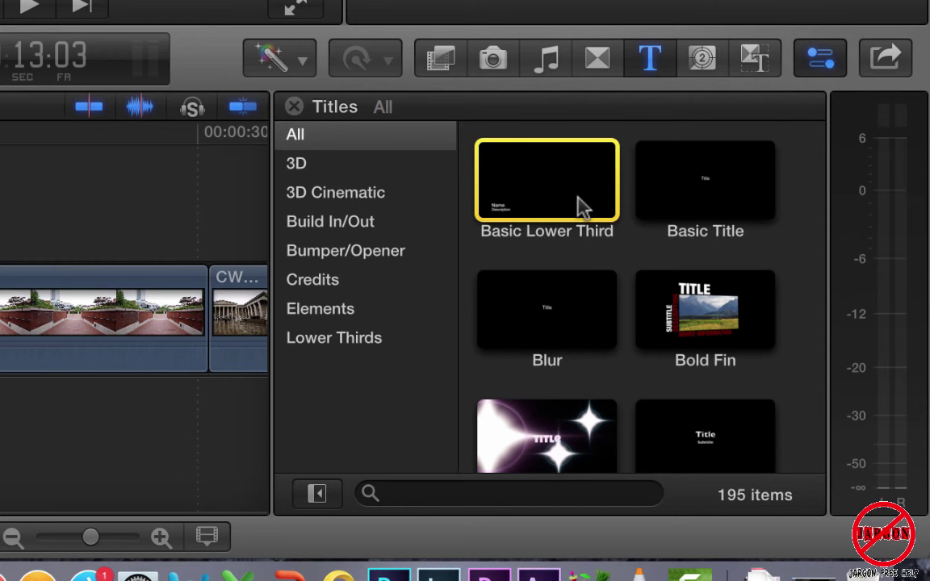
{"action": "scroll", "coordinate": [579, 197], "scroll_direction": "down", "scroll_amount": 5}
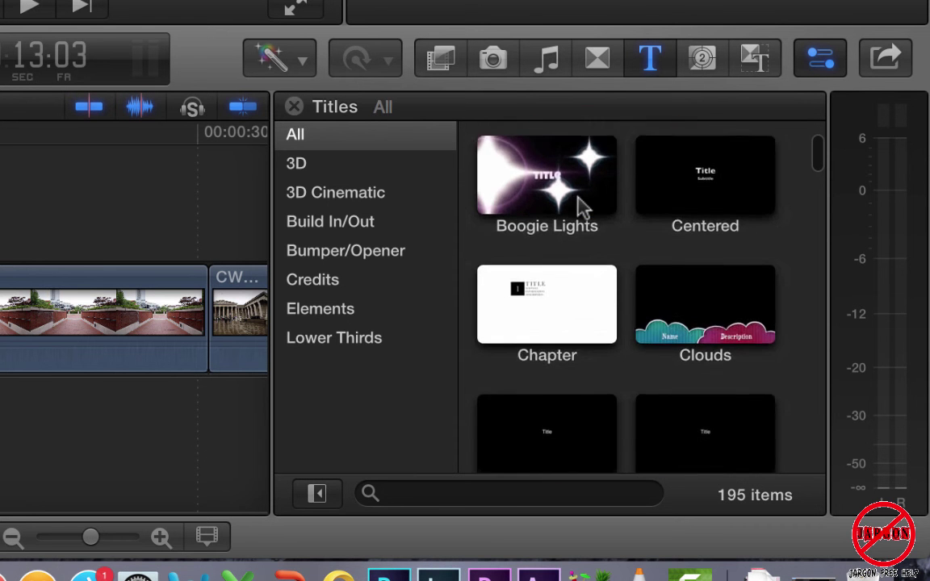
{"action": "scroll", "coordinate": [577, 197], "scroll_direction": "down", "scroll_amount": 10}
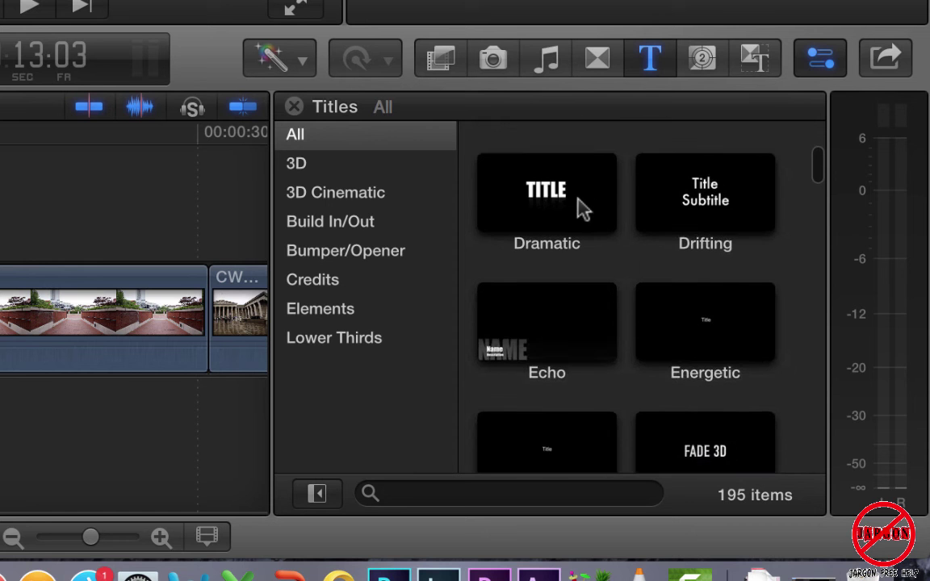
{"action": "scroll", "coordinate": [583, 208], "scroll_direction": "down", "scroll_amount": 5}
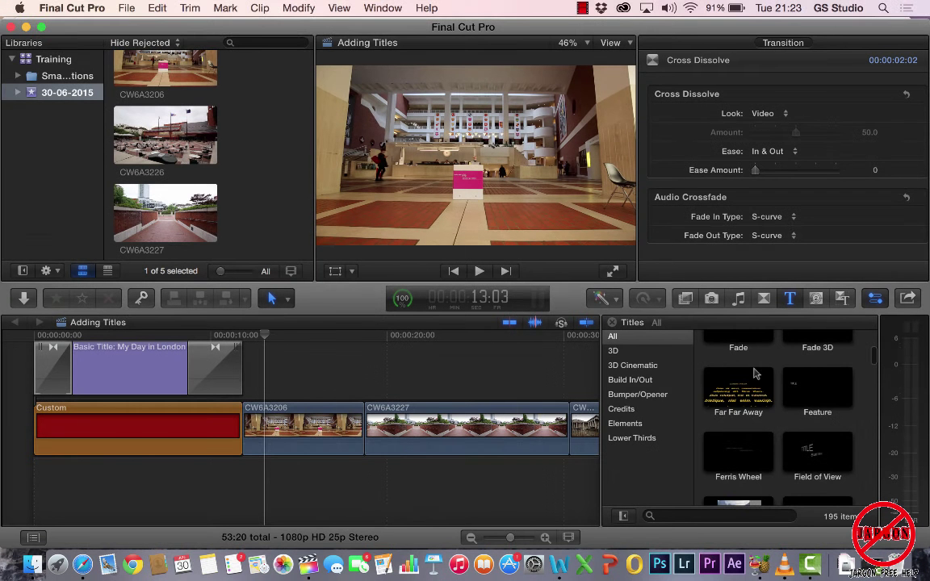
{"action": "scroll", "coordinate": [755, 373], "scroll_direction": "up", "scroll_amount": 15}
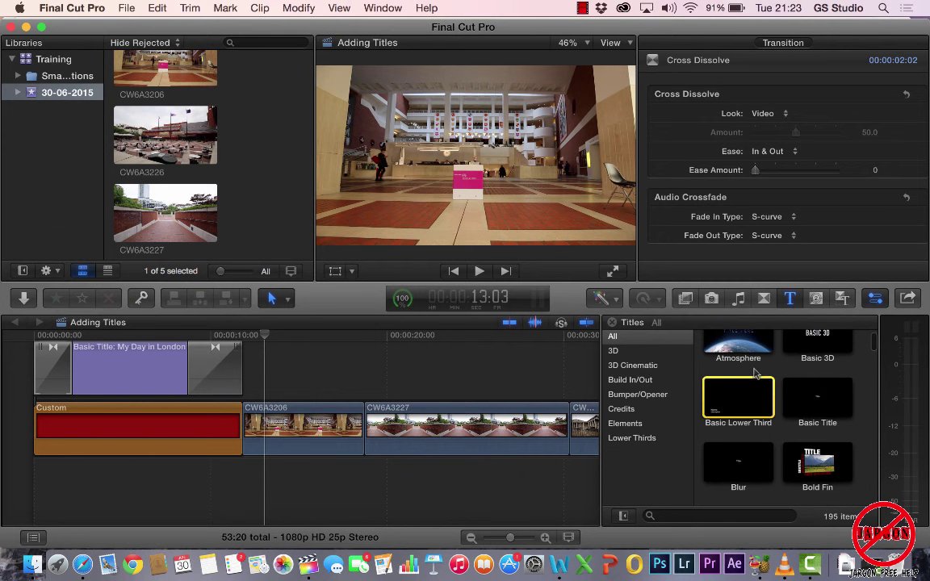
{"action": "left_click_drag", "start_coordinate": [744, 397], "coordinate": [272, 384]}
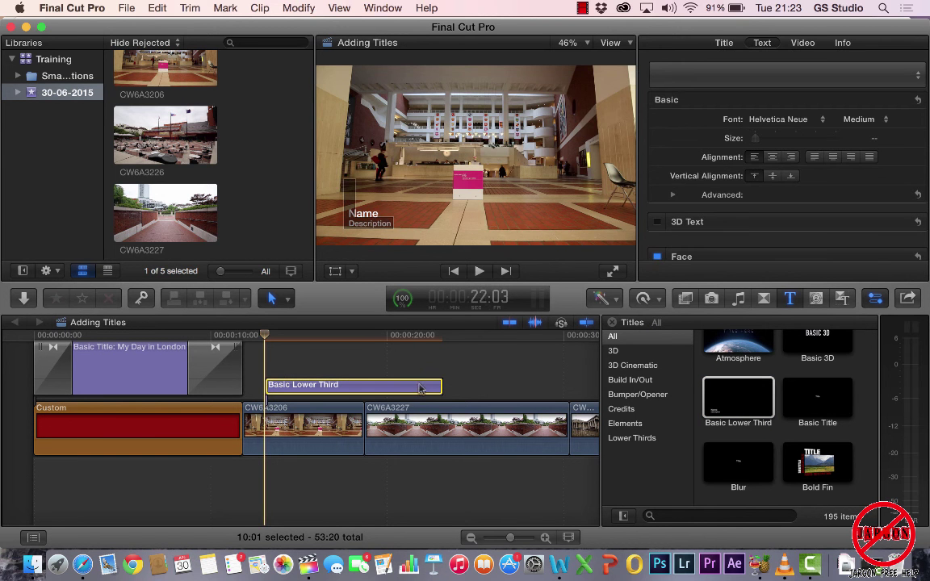
{"action": "left_click_drag", "start_coordinate": [438, 386], "coordinate": [352, 391]}
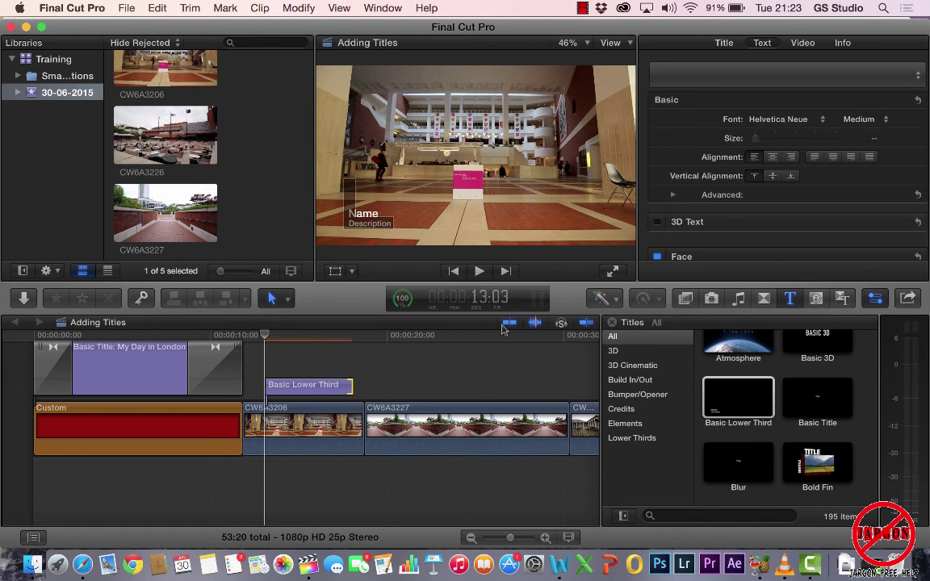
Step: Replace the Name placeholder of the Basic Lower Third with "British Library"
{"action": "left_click", "coordinate": [323, 391]}
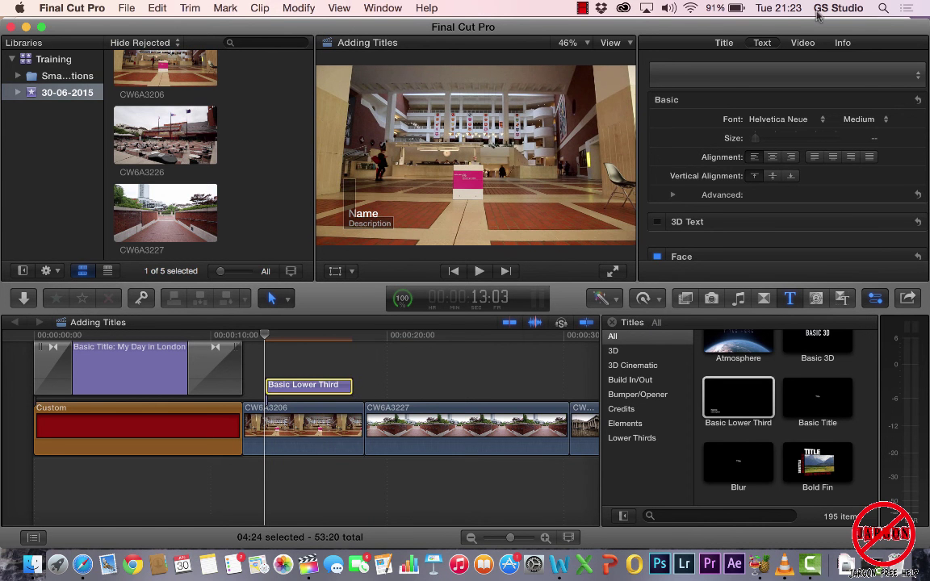
{"action": "left_click", "coordinate": [763, 42]}
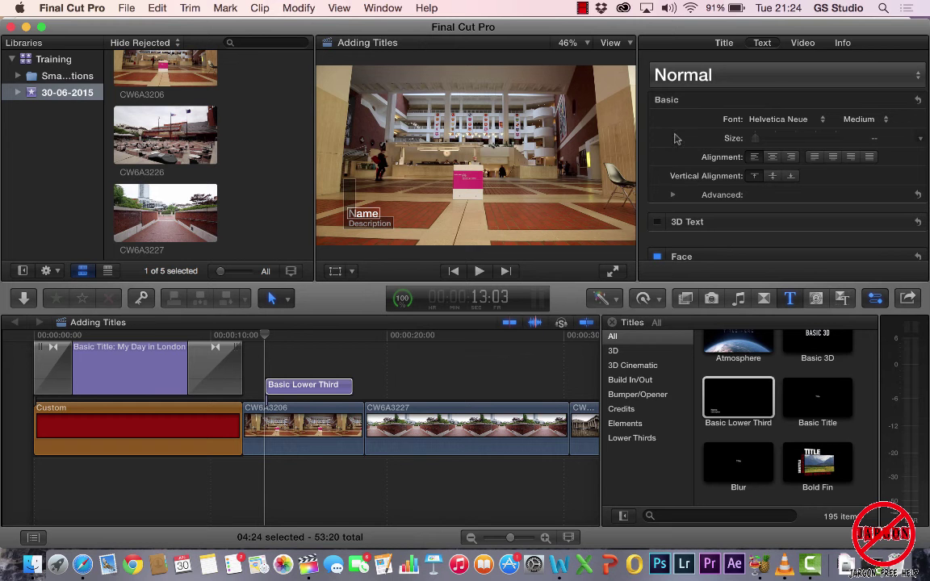
{"action": "left_click", "coordinate": [307, 385]}
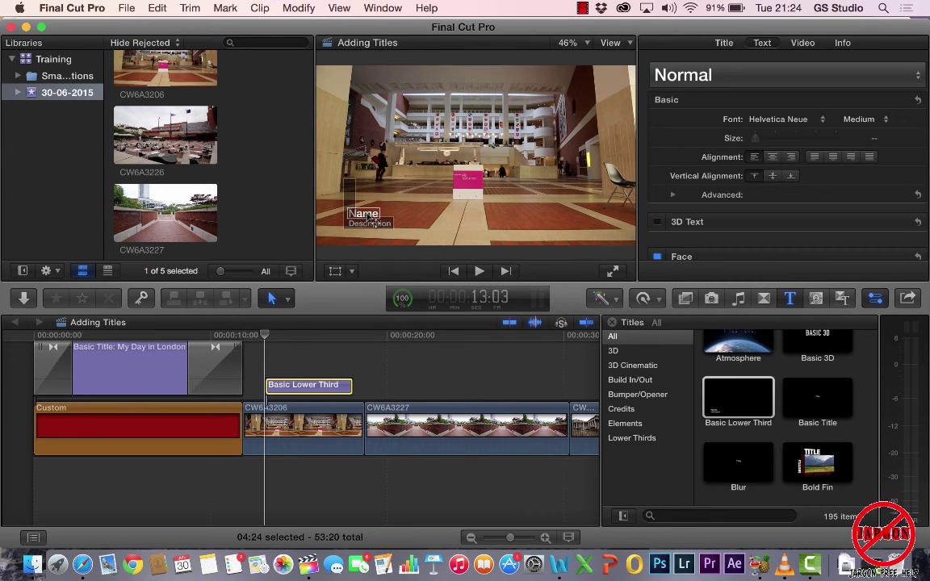
{"action": "double_click", "coordinate": [368, 214]}
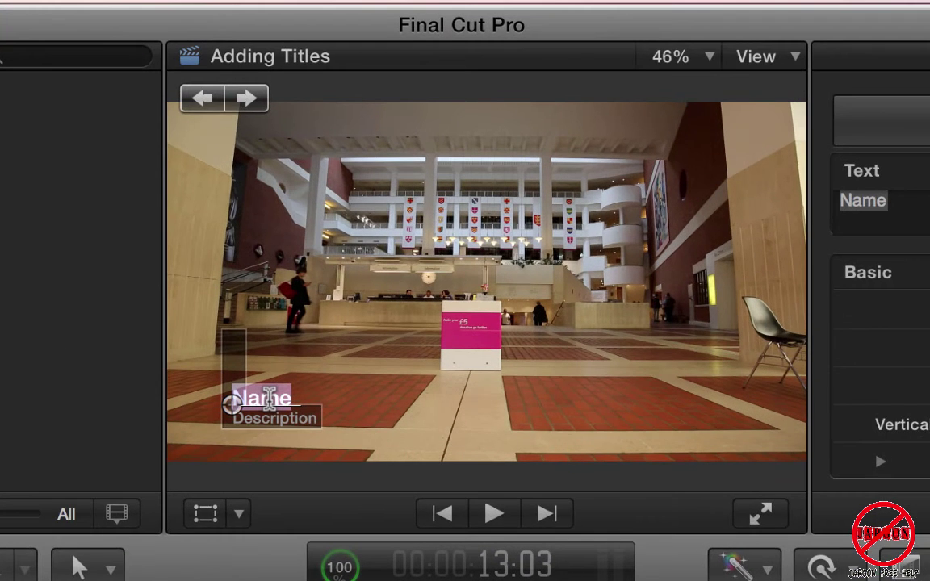
{"action": "type", "text": "Briti"}
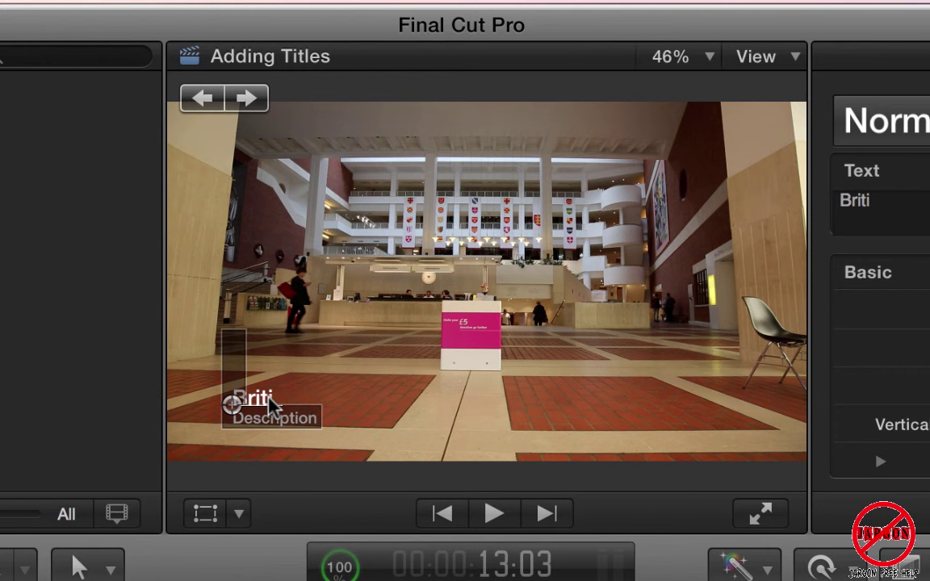
{"action": "type", "text": "sh Lib"}
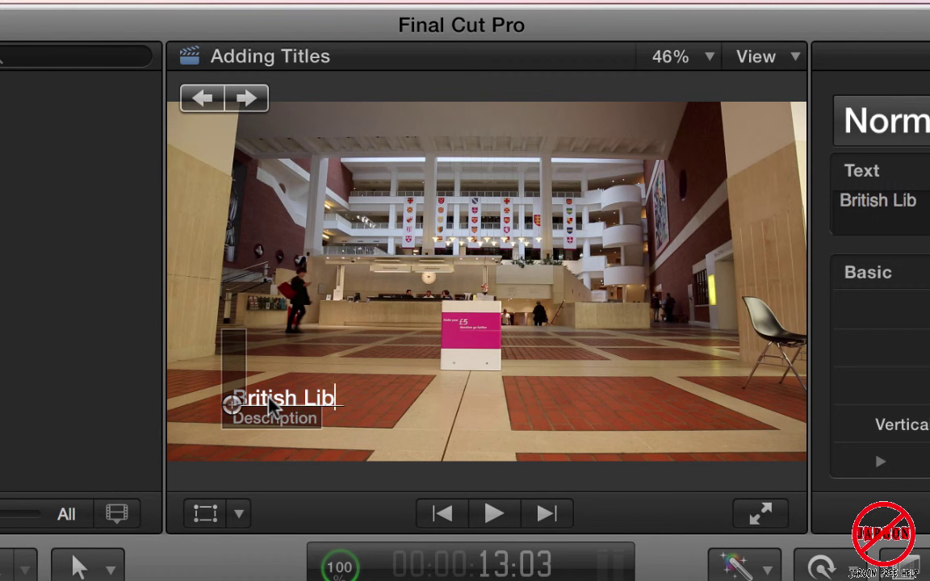
{"action": "type", "text": "arayr"}
{"action": "key", "text": "BackSpace"}
{"action": "key", "text": "BackSpace"}
{"action": "key", "text": "BackSpace"}
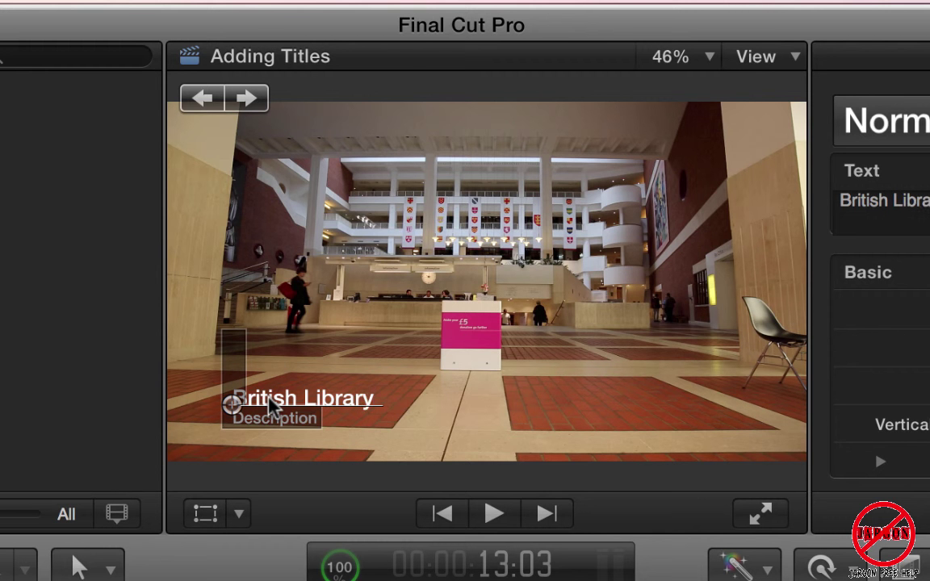
{"action": "key", "text": "Escape"}
Step: Replace the Description placeholder of the lower third with "London" and briefly play it back
{"action": "double_click", "coordinate": [277, 418]}
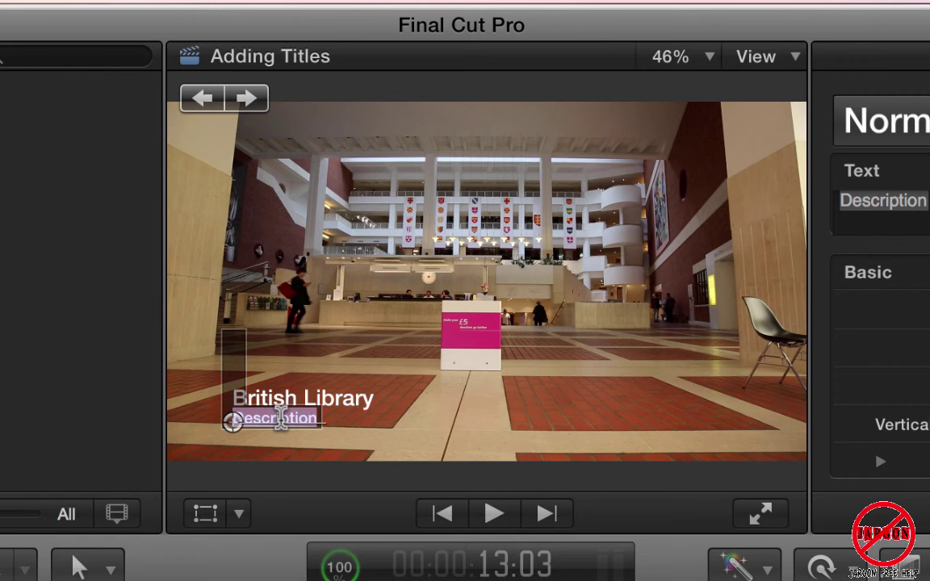
{"action": "left_click", "coordinate": [280, 418]}
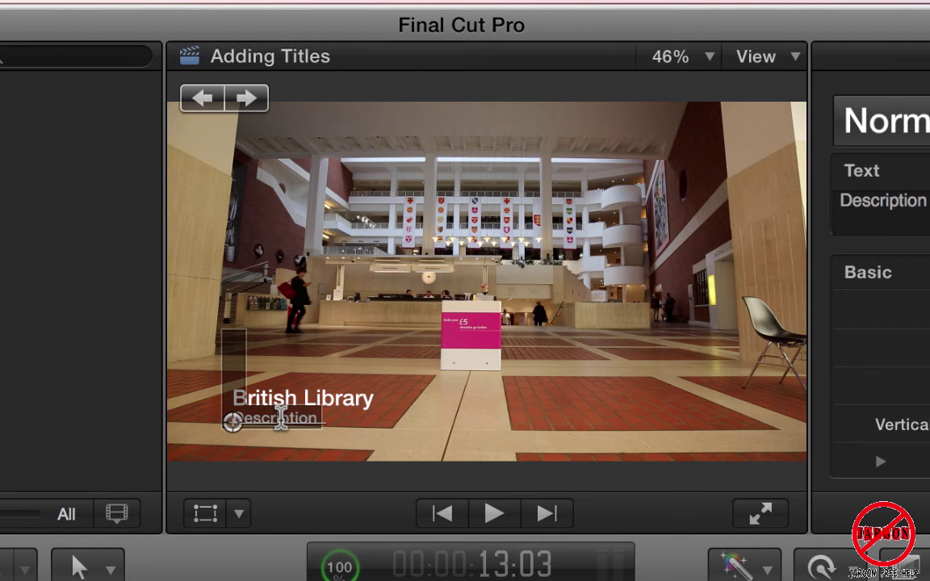
{"action": "left_click_drag", "start_coordinate": [315, 421], "coordinate": [230, 418]}
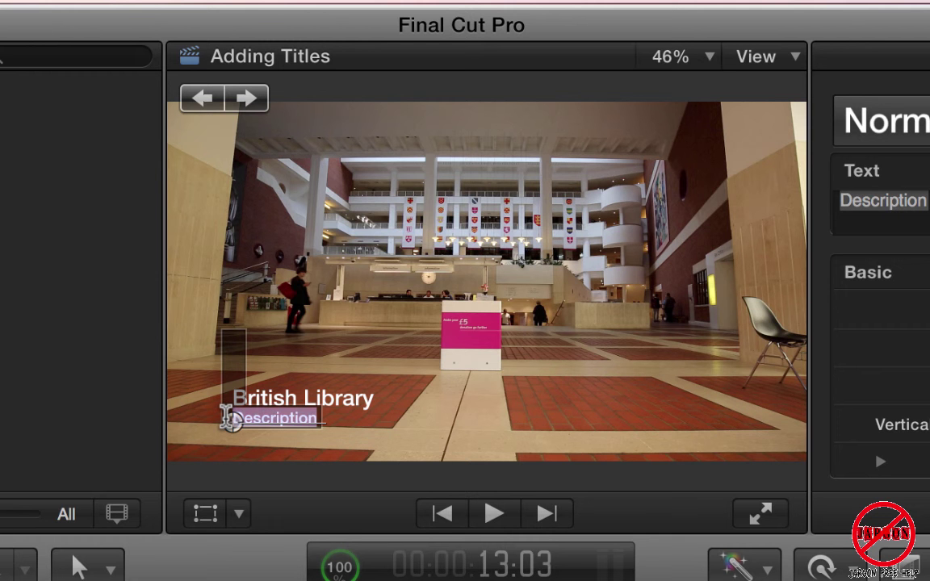
{"action": "type", "text": "London"}
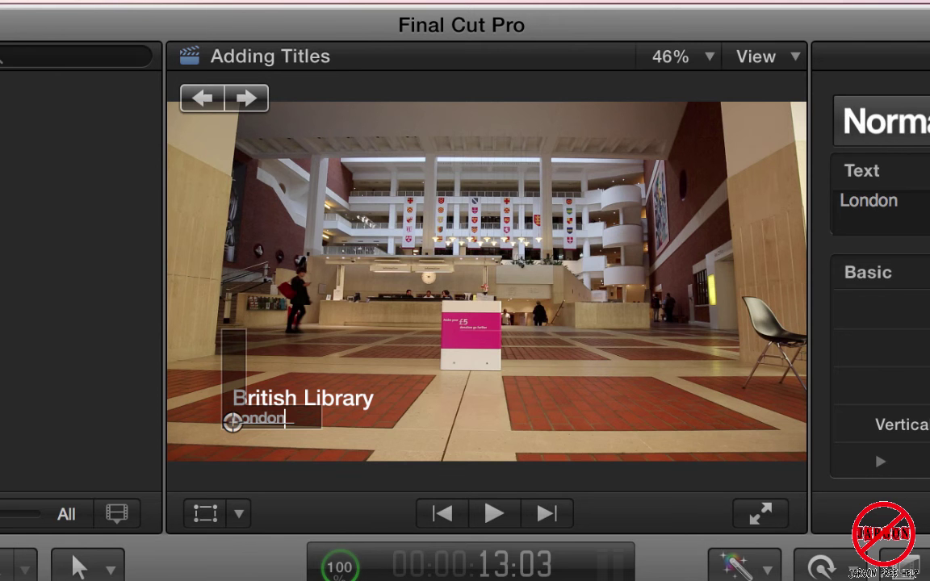
{"action": "key", "text": "space"}
{"action": "key", "text": "space"}
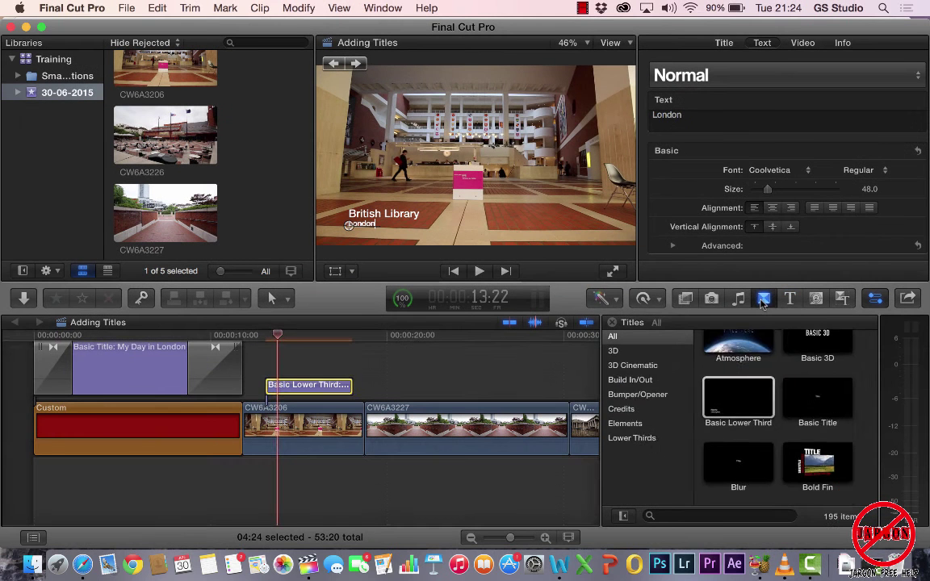
Step: Add a Cross Dissolve to both ends of the "British Library" lower third and play it back from its start
{"action": "left_click", "coordinate": [763, 303]}
{"action": "left_click", "coordinate": [730, 368]}
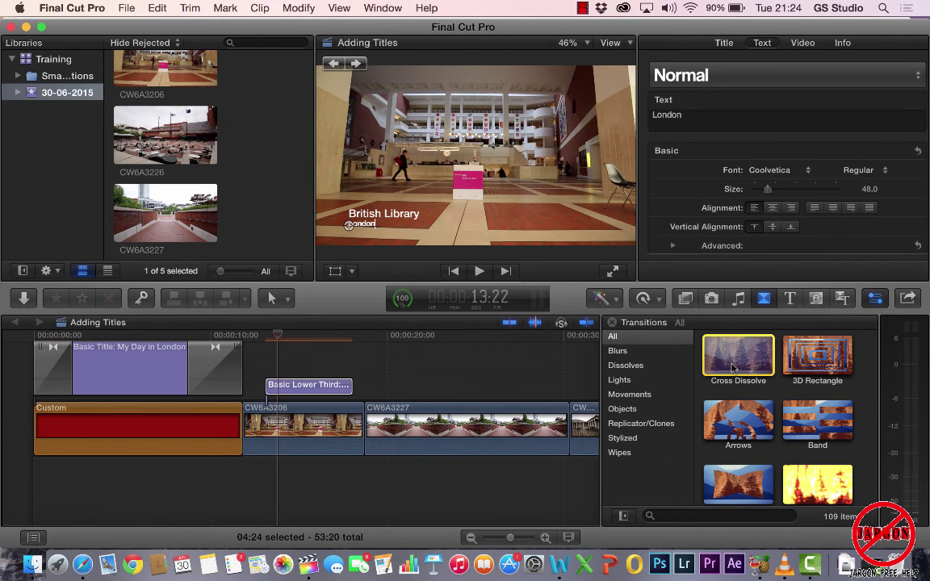
{"action": "left_click_drag", "start_coordinate": [730, 367], "coordinate": [303, 383]}
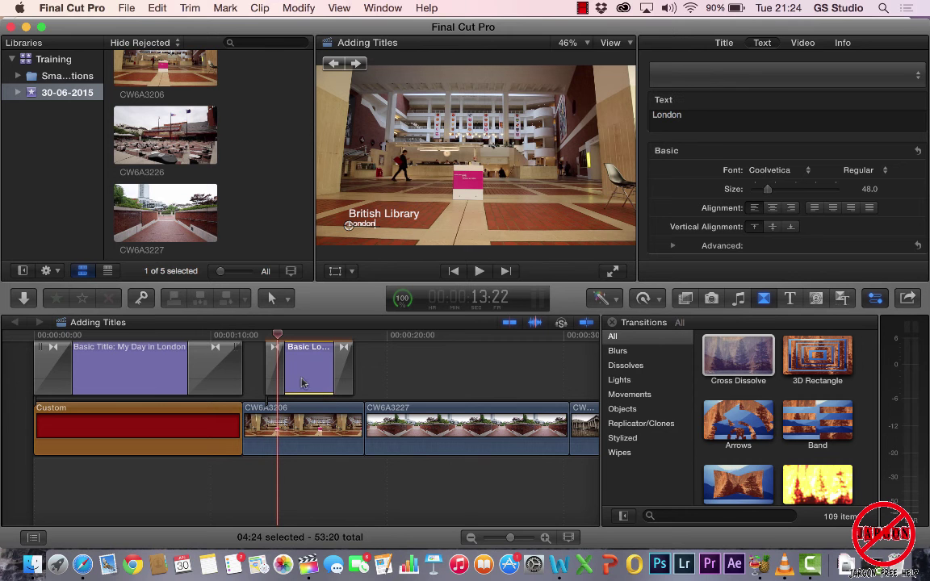
{"action": "left_click", "coordinate": [263, 336]}
{"action": "key", "text": "space"}
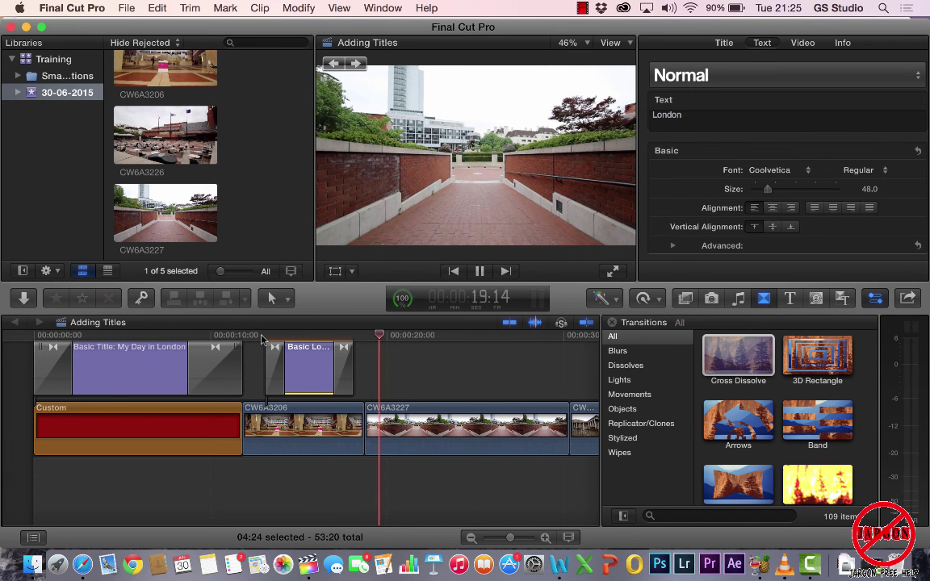
{"action": "key", "text": "space"}
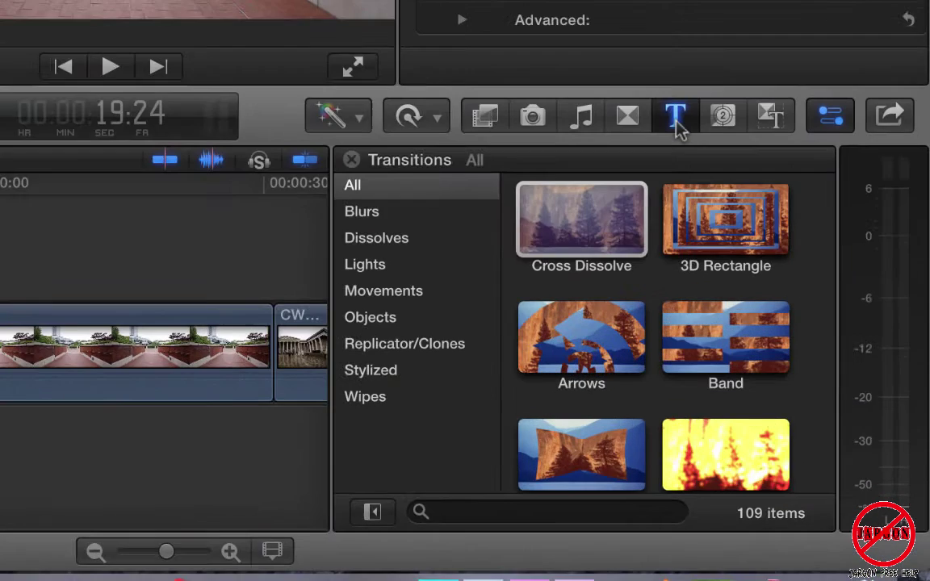
Step: Place a Blur title above clip CW6A3227, starting just after the playhead at 19:24
{"action": "left_click", "coordinate": [790, 298]}
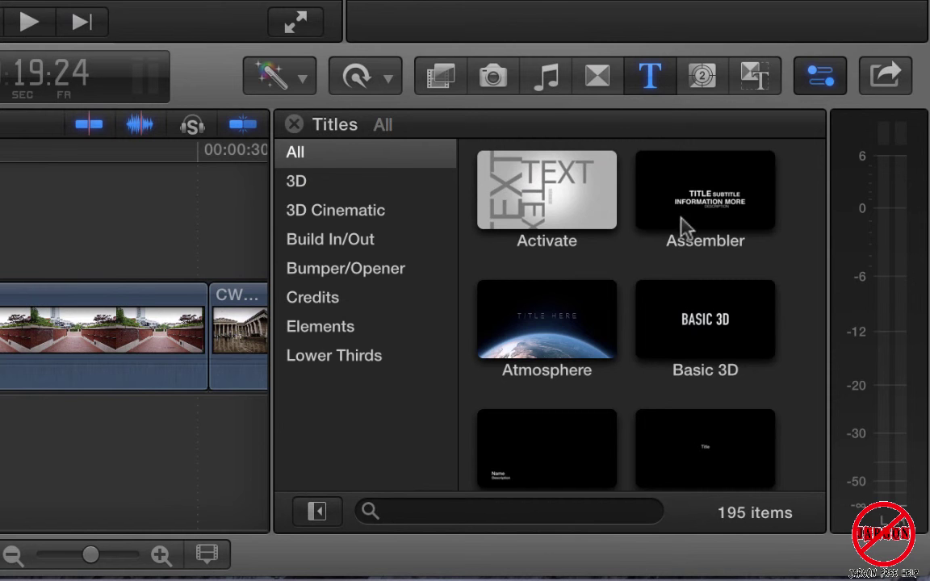
{"action": "scroll", "coordinate": [685, 229], "scroll_direction": "down", "scroll_amount": 5}
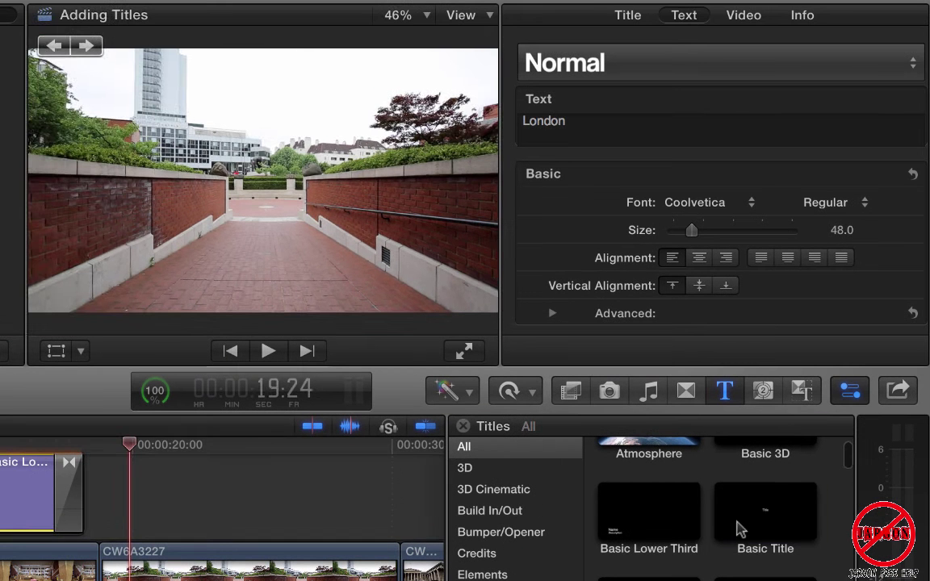
{"action": "left_click", "coordinate": [721, 442]}
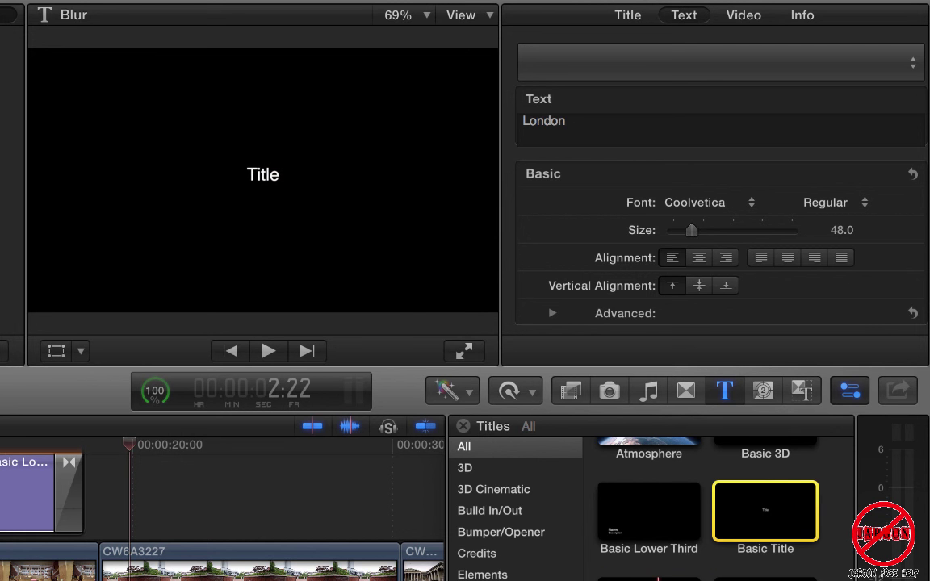
{"action": "left_click_drag", "start_coordinate": [649, 575], "coordinate": [133, 514]}
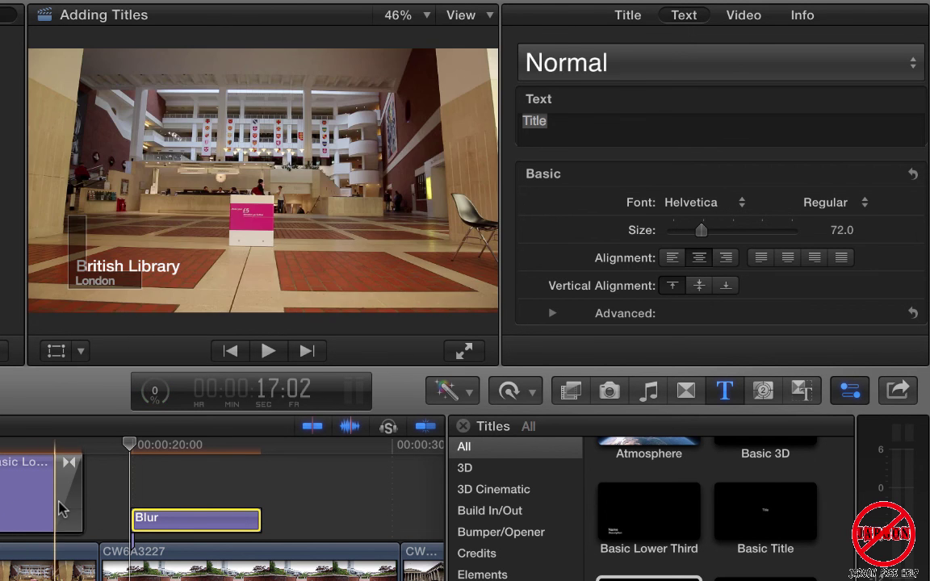
Step: Select the Blur title and park the playhead over it at 22:12 so its text shows in the viewer
{"action": "left_click", "coordinate": [29, 444]}
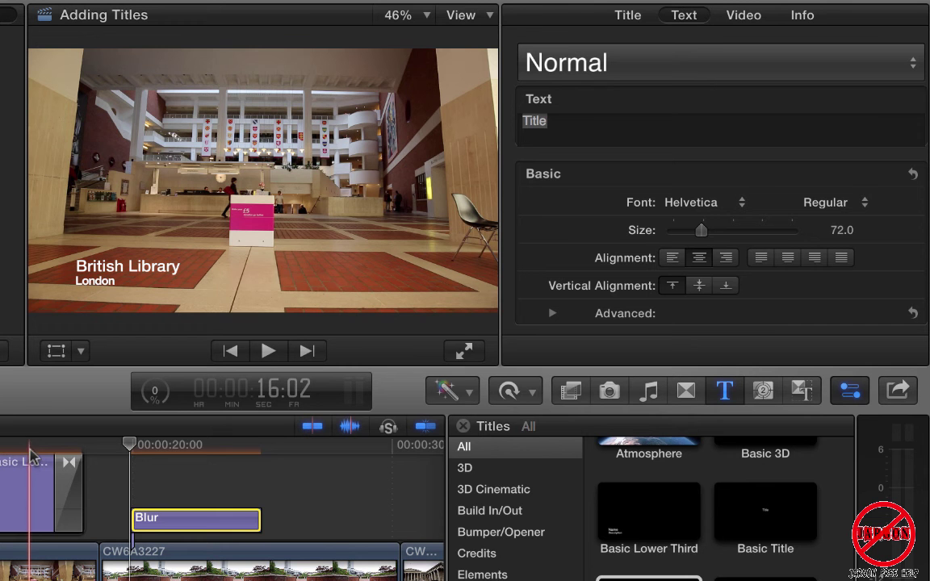
{"action": "left_click", "coordinate": [130, 266]}
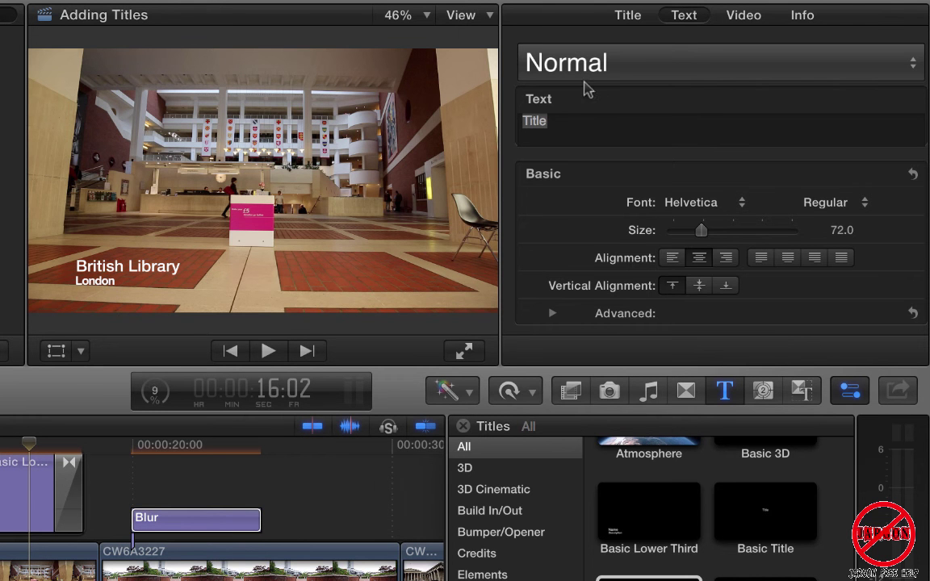
{"action": "left_click", "coordinate": [542, 130]}
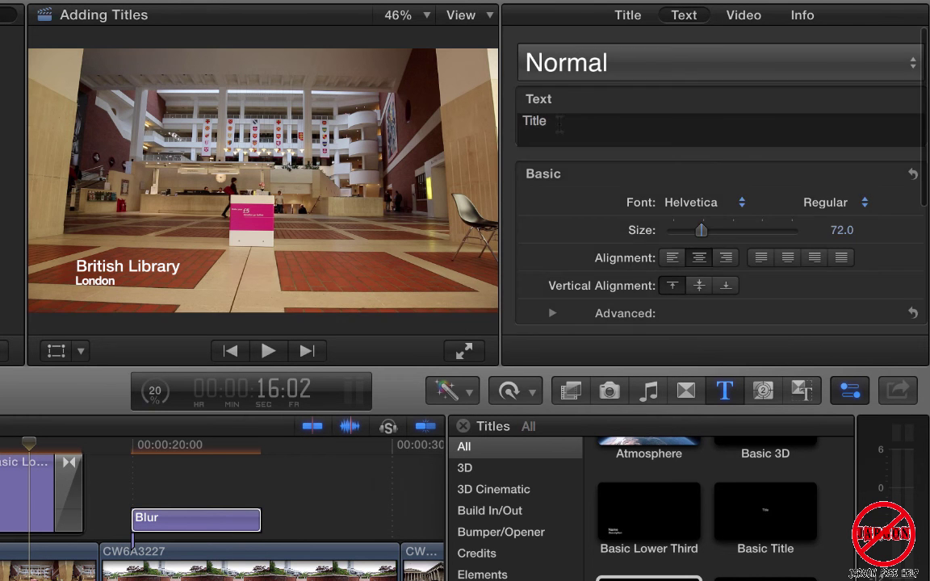
{"action": "key", "text": "super+a"}
{"action": "left_click", "coordinate": [161, 520]}
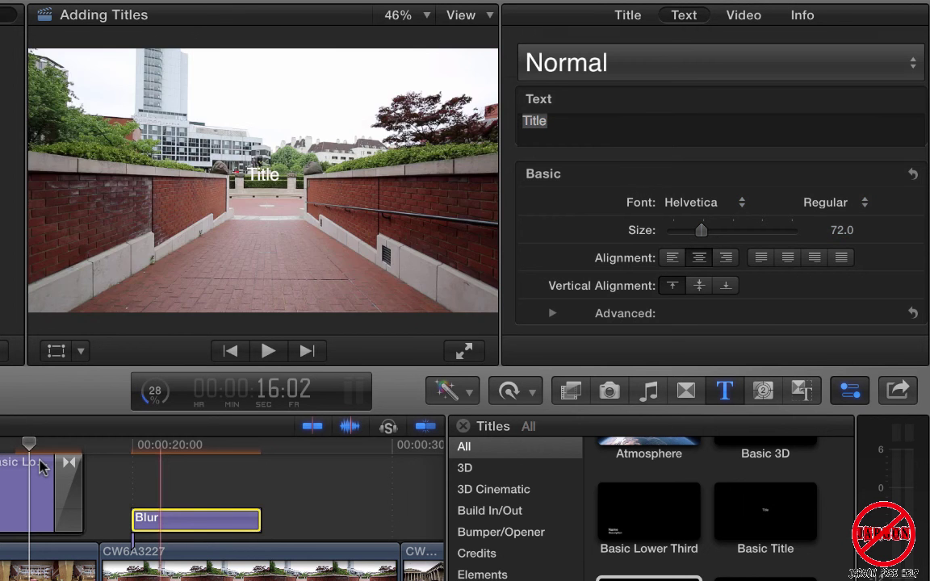
{"action": "mouse_move", "coordinate": [204, 449]}
{"action": "left_mouse_down"}
{"action": "mouse_move", "coordinate": [166, 446]}
{"action": "mouse_move", "coordinate": [196, 449]}
{"action": "left_mouse_up"}
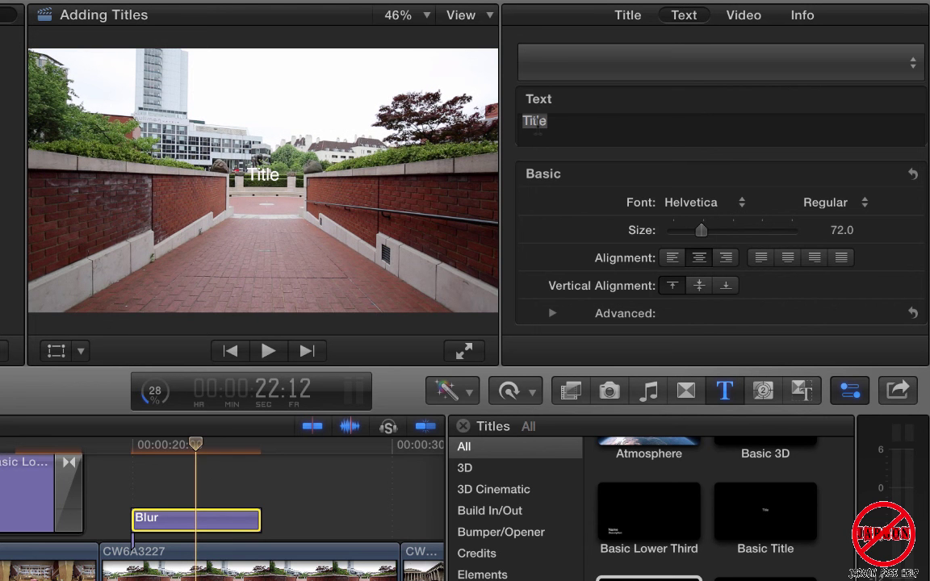
Step: Replace the Blur title's placeholder text with "Outside the British Library"
{"action": "double_click", "coordinate": [535, 121]}
{"action": "key", "text": "BackSpace"}
{"action": "type", "text": "O"}
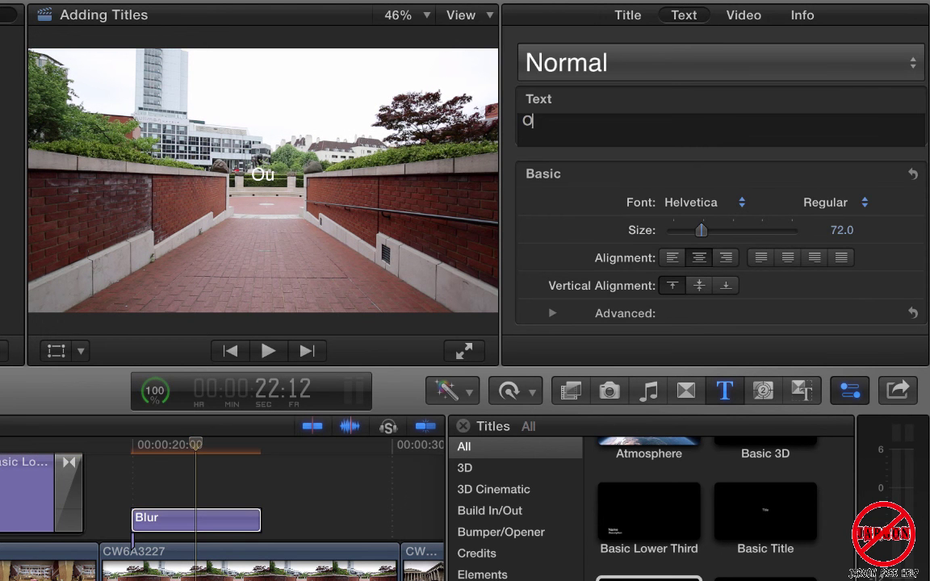
{"action": "type", "text": "utside the B"}
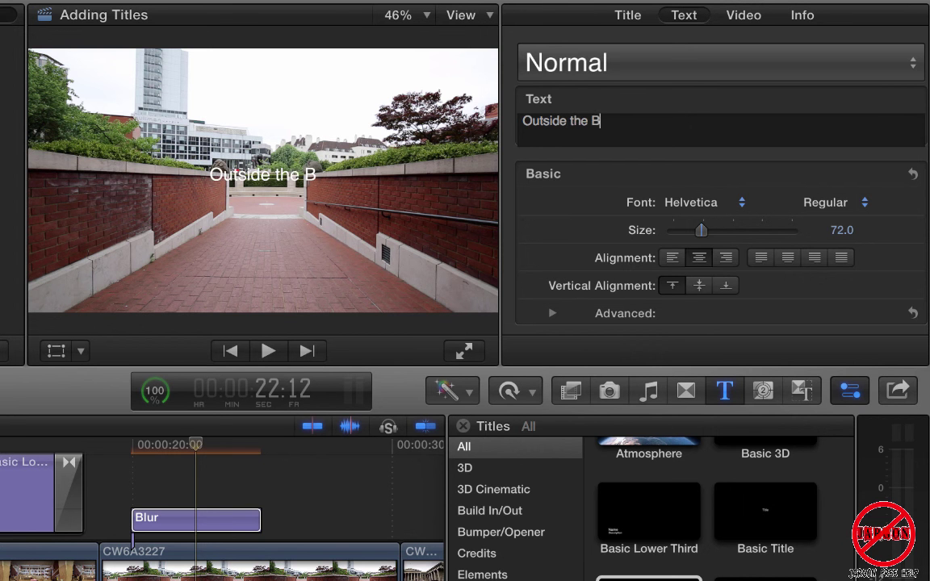
{"action": "type", "text": "ir"}
{"action": "type", "text": "rit"}
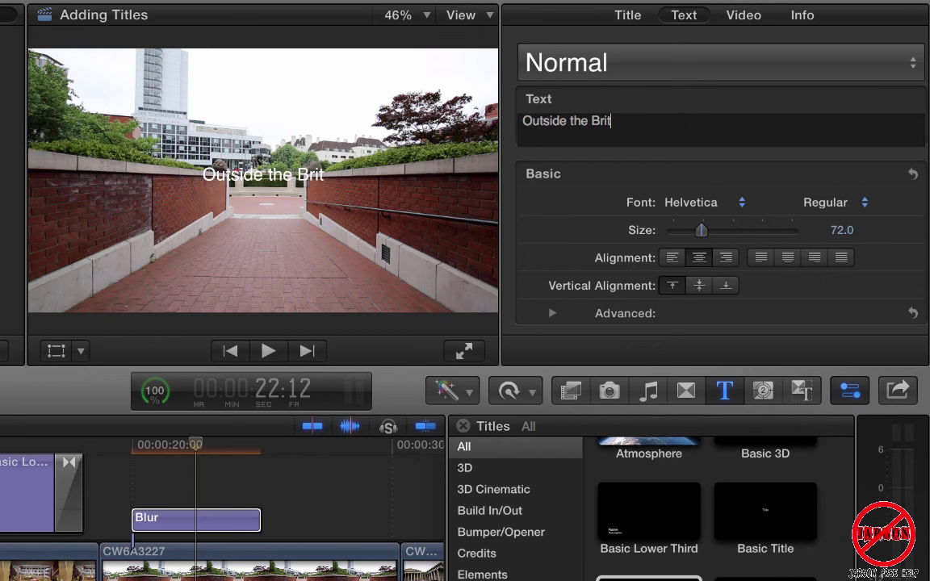
{"action": "type", "text": "ish Li"}
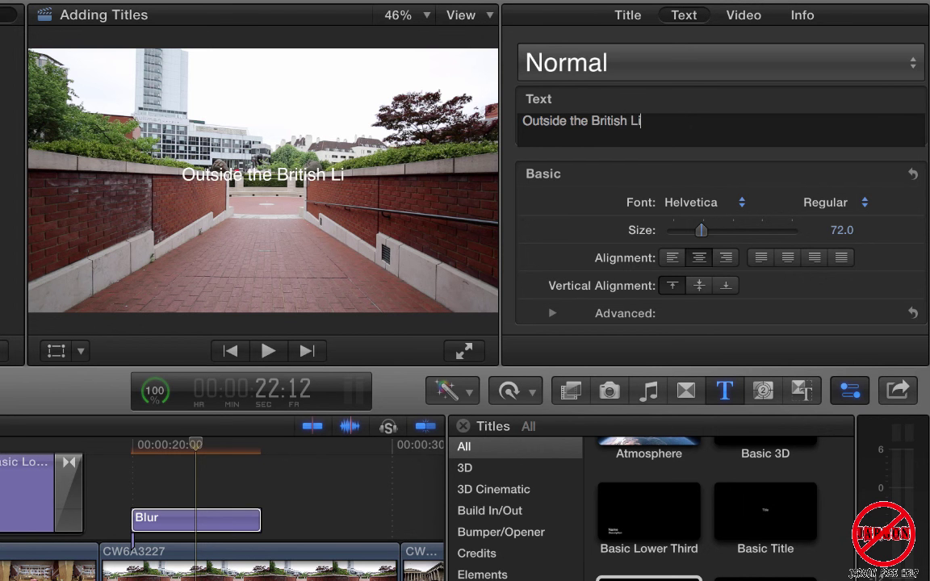
{"action": "type", "text": "barary"}
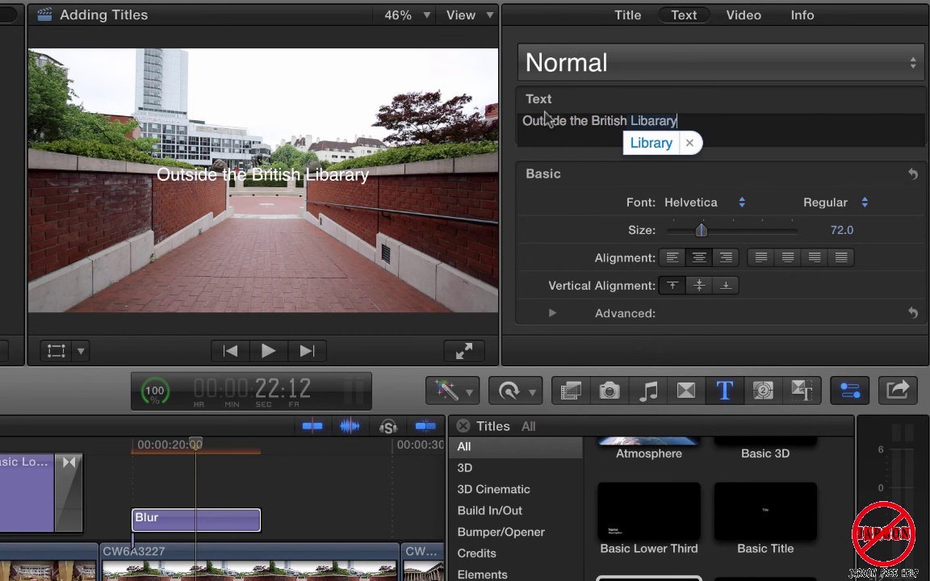
{"action": "key", "text": "BackSpace"}
{"action": "key", "text": "BackSpace"}
{"action": "key", "text": "BackSpace"}
{"action": "key", "text": "BackSpace"}
{"action": "key", "text": "BackSpace"}
{"action": "type", "text": "r"}
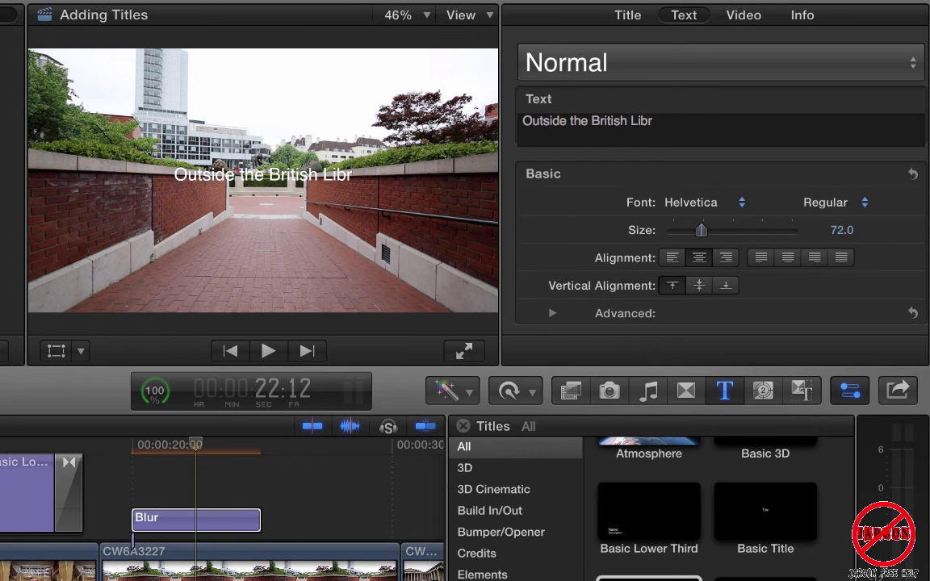
{"action": "type", "text": "ary"}
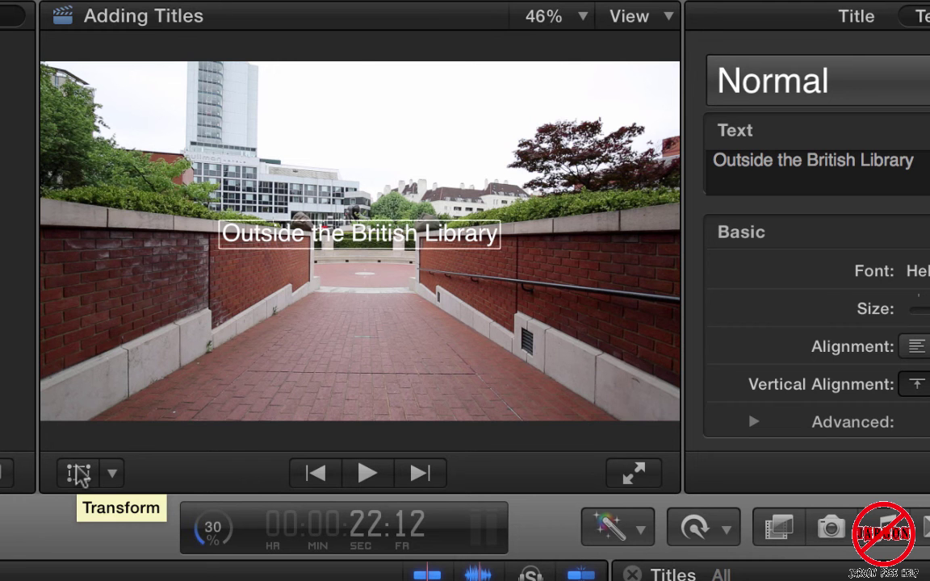
Step: Move the "Outside the British Library" title to the lower-left of the picture with Transform and set its font to Comic Script
{"action": "left_click", "coordinate": [78, 475]}
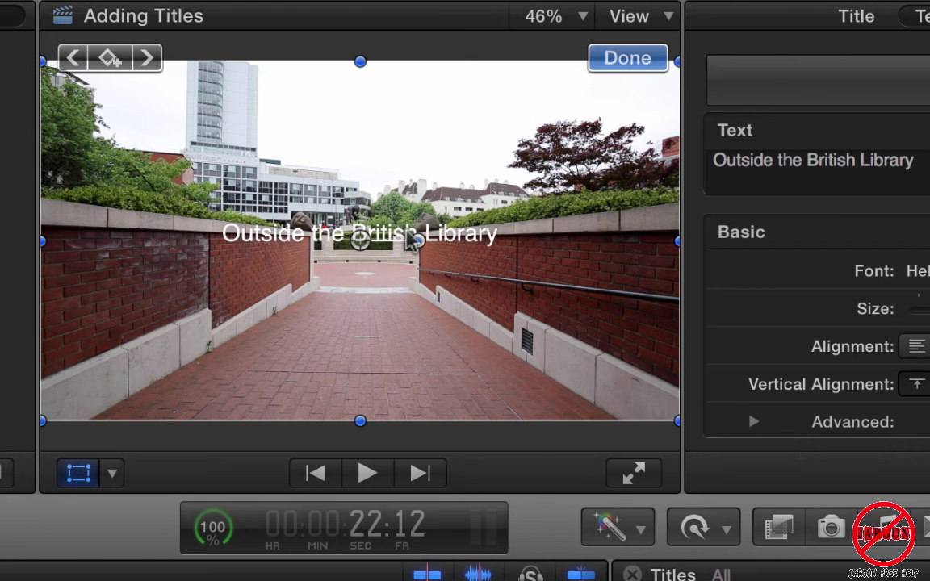
{"action": "left_click_drag", "start_coordinate": [361, 240], "coordinate": [235, 377]}
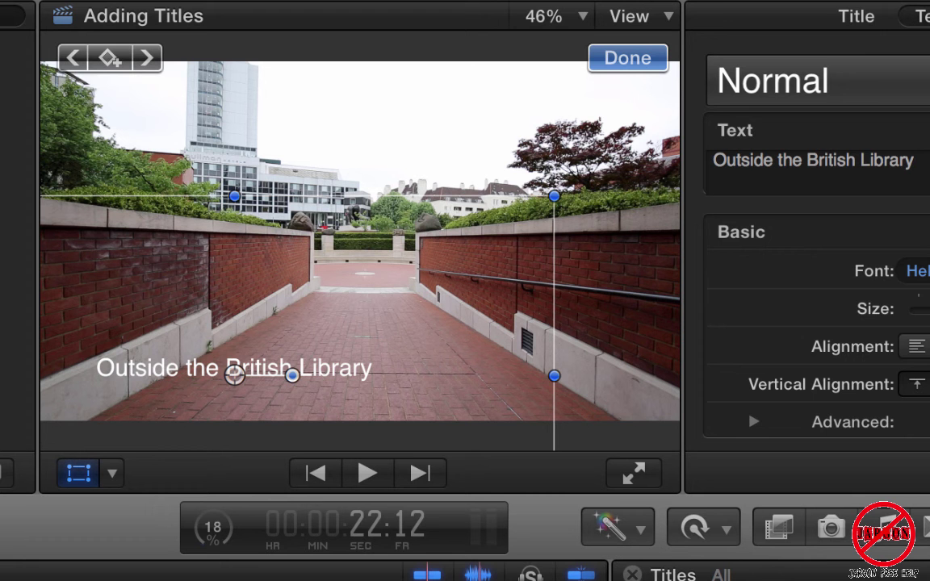
{"action": "left_click_drag", "start_coordinate": [924, 158], "coordinate": [652, 160]}
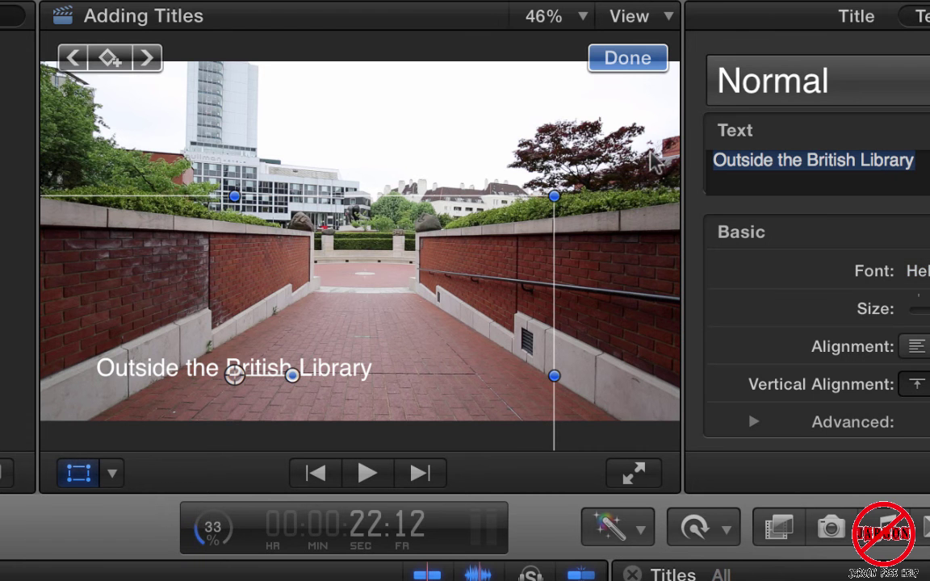
{"action": "left_click", "coordinate": [917, 271]}
{"action": "scroll", "coordinate": [912, 275], "scroll_direction": "up", "scroll_amount": 20}
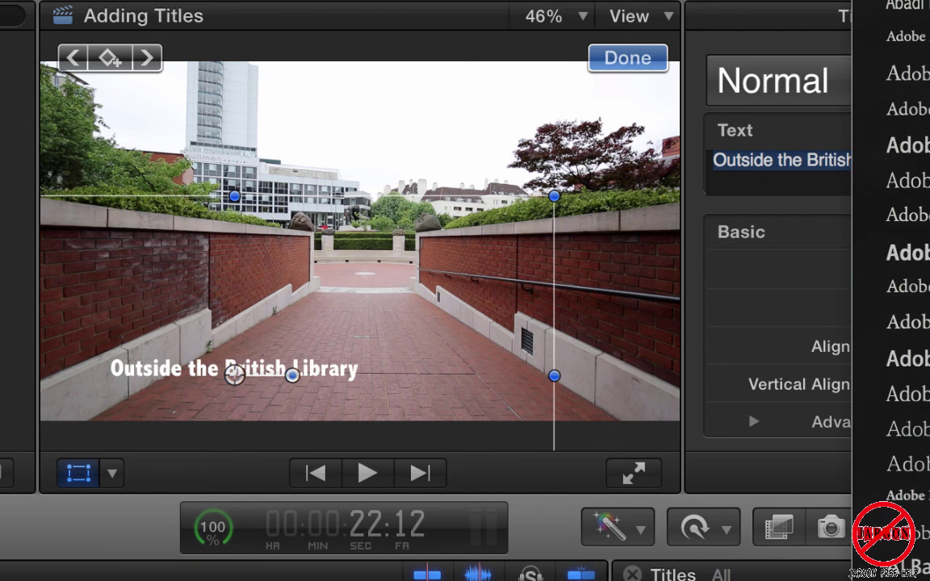
{"action": "scroll", "coordinate": [913, 276], "scroll_direction": "down", "scroll_amount": 1}
{"action": "scroll", "coordinate": [912, 277], "scroll_direction": "down", "scroll_amount": 20}
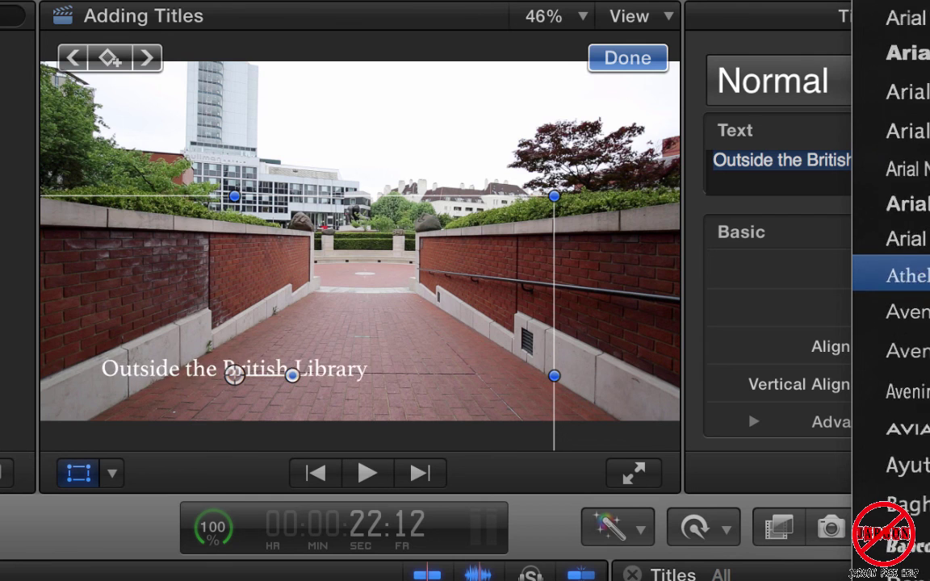
{"action": "scroll", "coordinate": [912, 275], "scroll_direction": "down", "scroll_amount": 6}
{"action": "scroll", "coordinate": [913, 274], "scroll_direction": "up", "scroll_amount": 6}
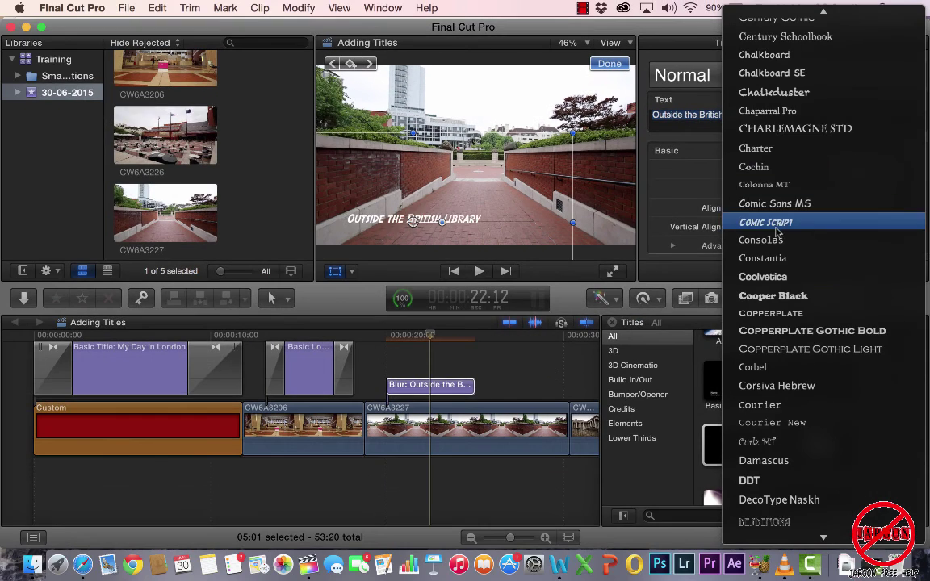
{"action": "left_click", "coordinate": [775, 229]}
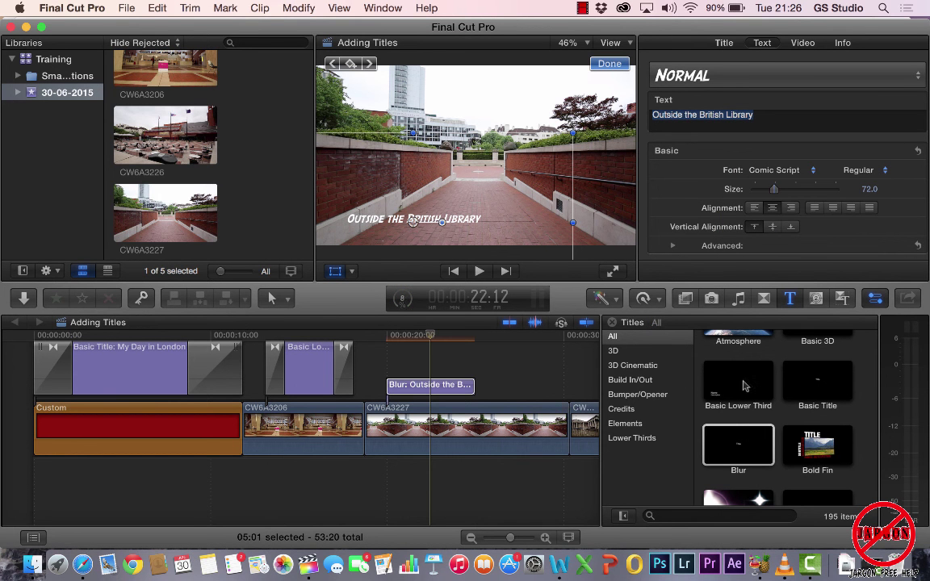
Step: Browse the titles and insert a Bold Fin title into the main storyline between clips CW6A3227 and CW6A3294
{"action": "scroll", "coordinate": [743, 386], "scroll_direction": "up", "scroll_amount": 3}
{"action": "left_click", "coordinate": [716, 386]}
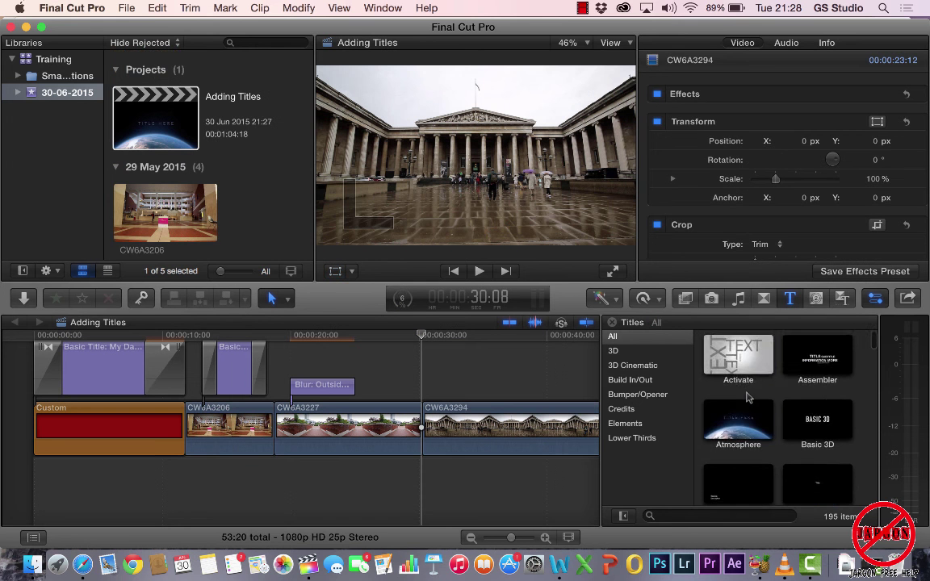
{"action": "scroll", "coordinate": [731, 392], "scroll_direction": "down", "scroll_amount": 5}
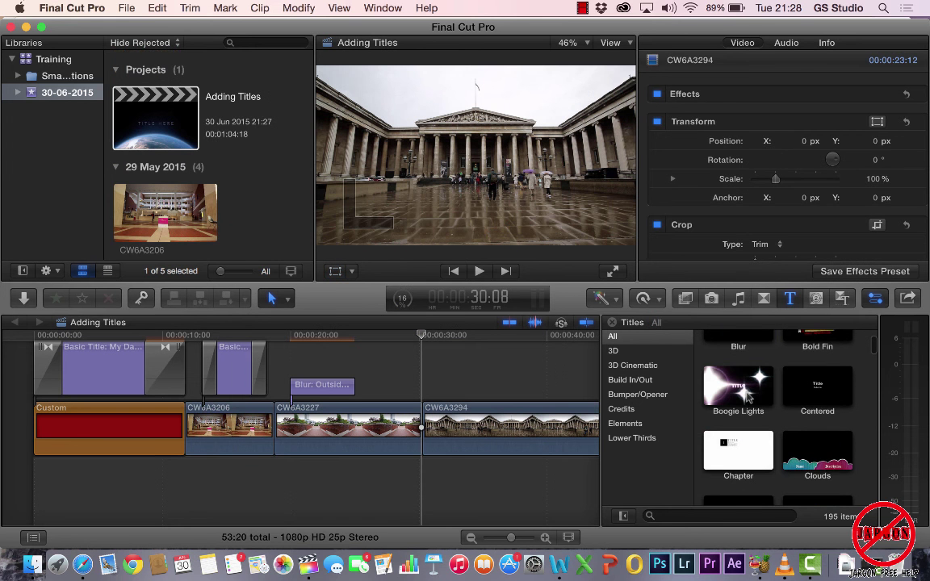
{"action": "scroll", "coordinate": [747, 396], "scroll_direction": "up", "scroll_amount": 3}
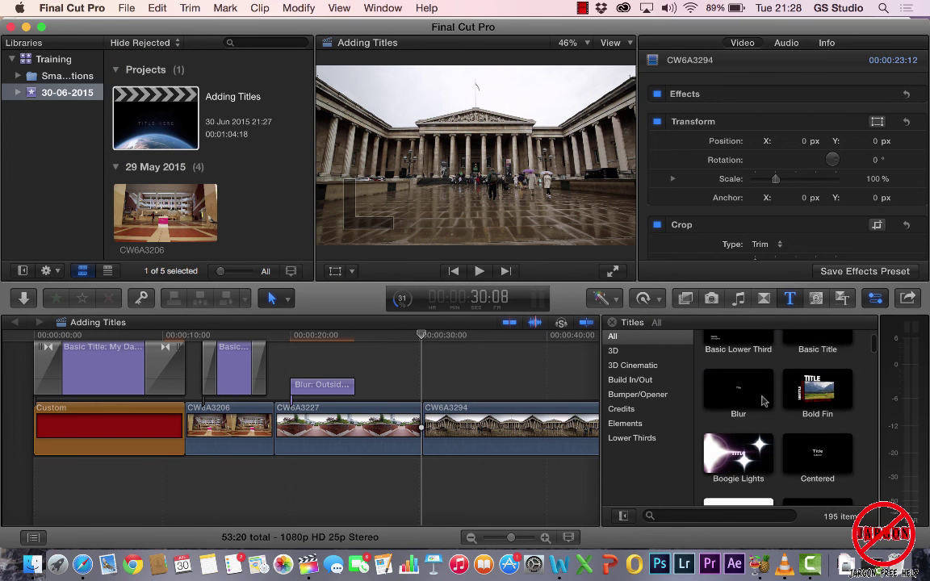
{"action": "left_click", "coordinate": [812, 401]}
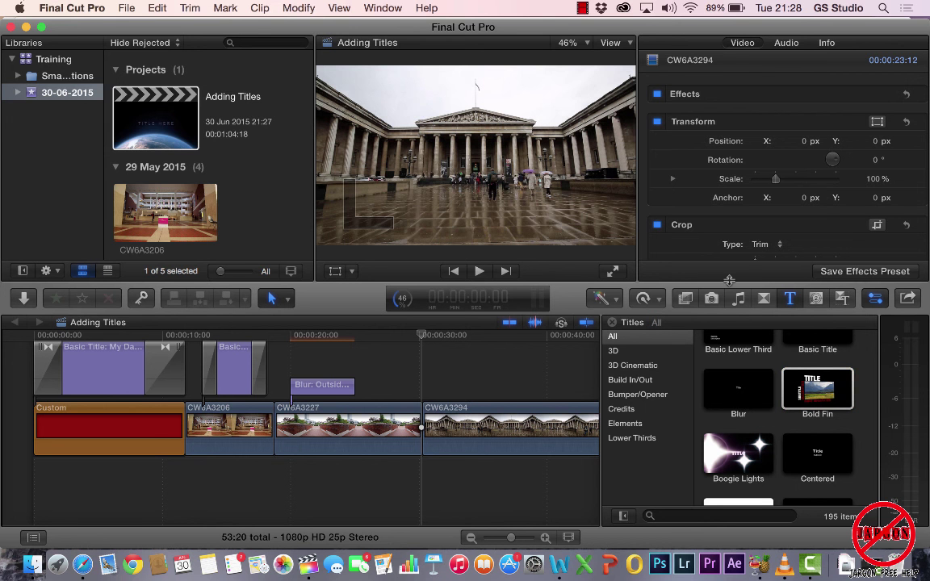
{"action": "left_click_drag", "start_coordinate": [818, 393], "coordinate": [429, 436]}
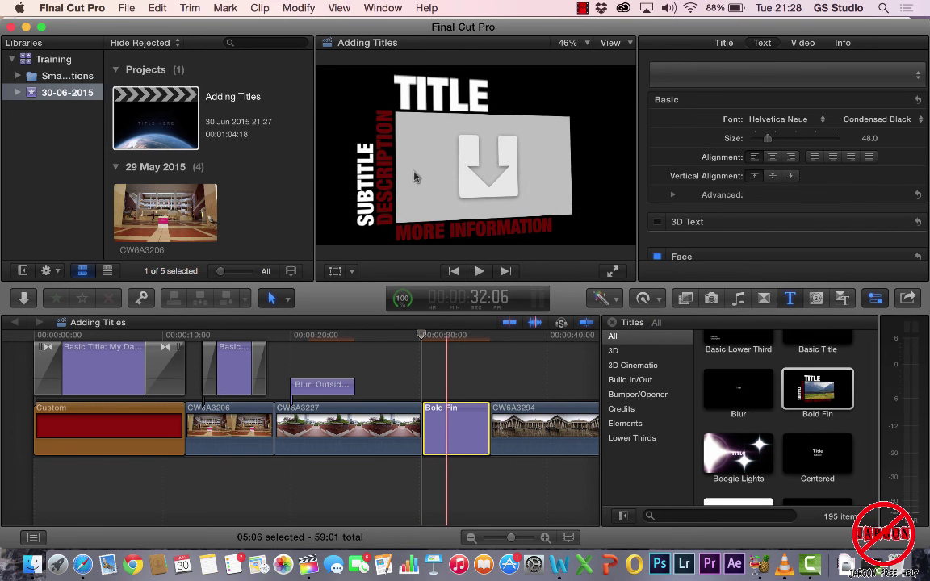
Step: Park the playhead over the Bold Fin title and replace its TITLE placeholder text with "British Museum"
{"action": "left_click", "coordinate": [455, 329]}
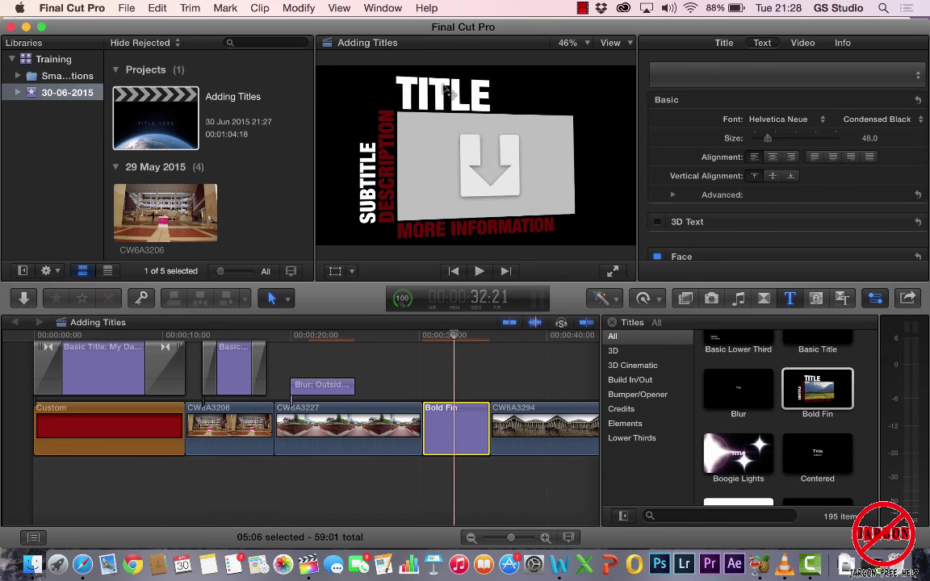
{"action": "left_click", "coordinate": [440, 97]}
{"action": "double_click", "coordinate": [439, 97]}
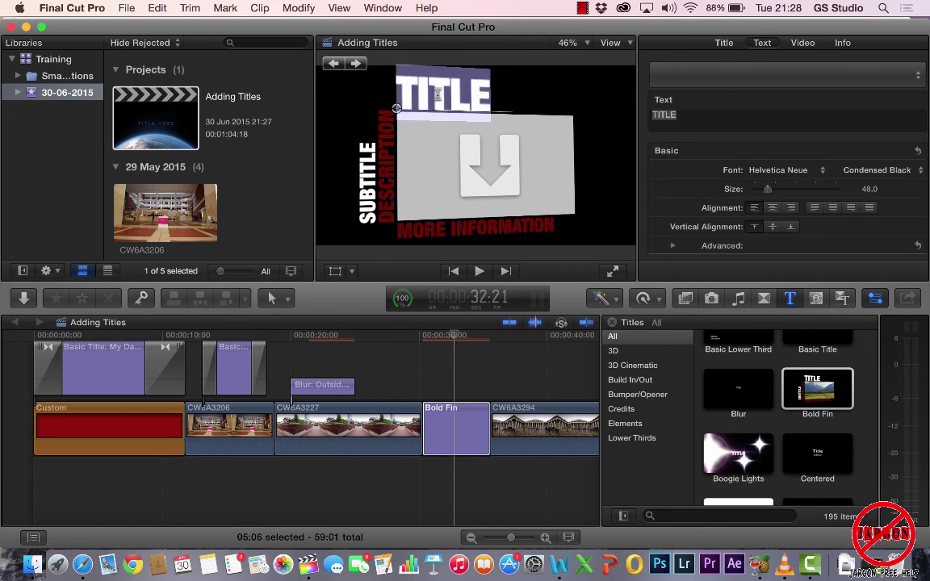
{"action": "type", "text": "M"}
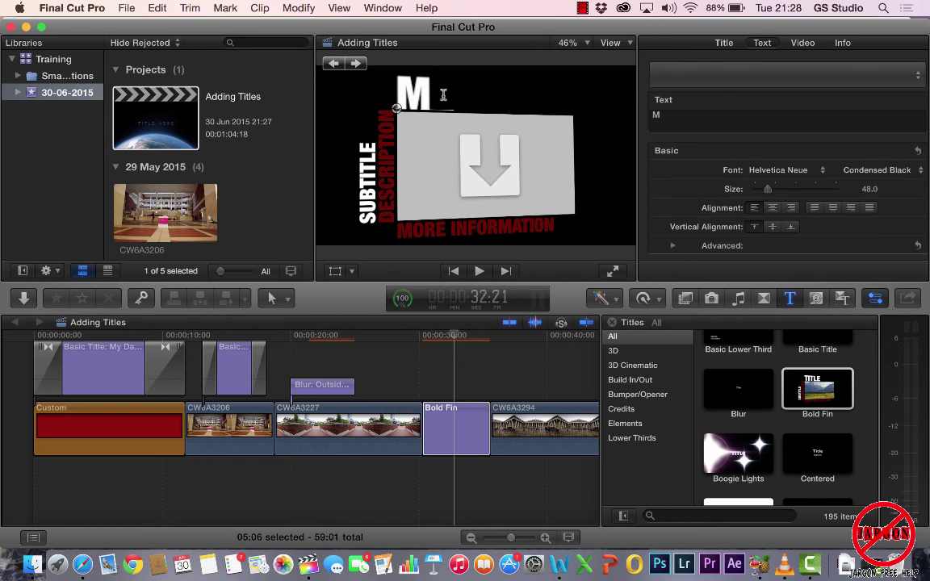
{"action": "key", "text": "BackSpace"}
{"action": "type", "text": "B"}
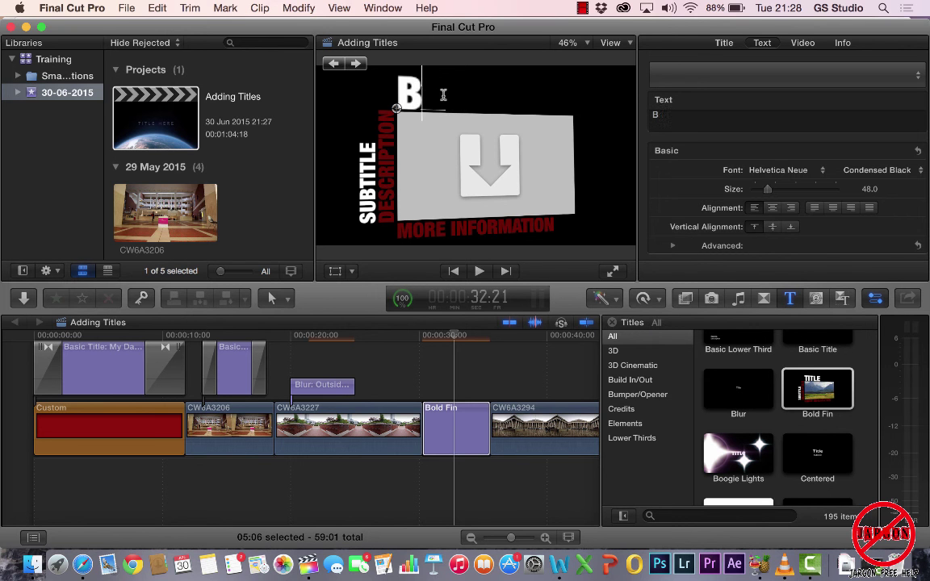
{"action": "type", "text": "ritish Muse"}
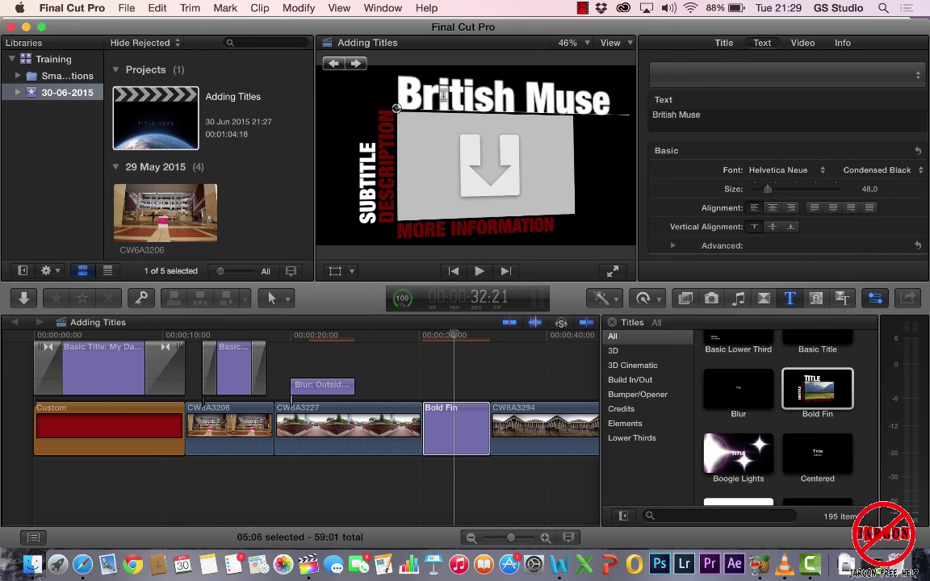
{"action": "type", "text": "y"}
{"action": "key", "text": "BackSpace"}
{"action": "type", "text": "um"}
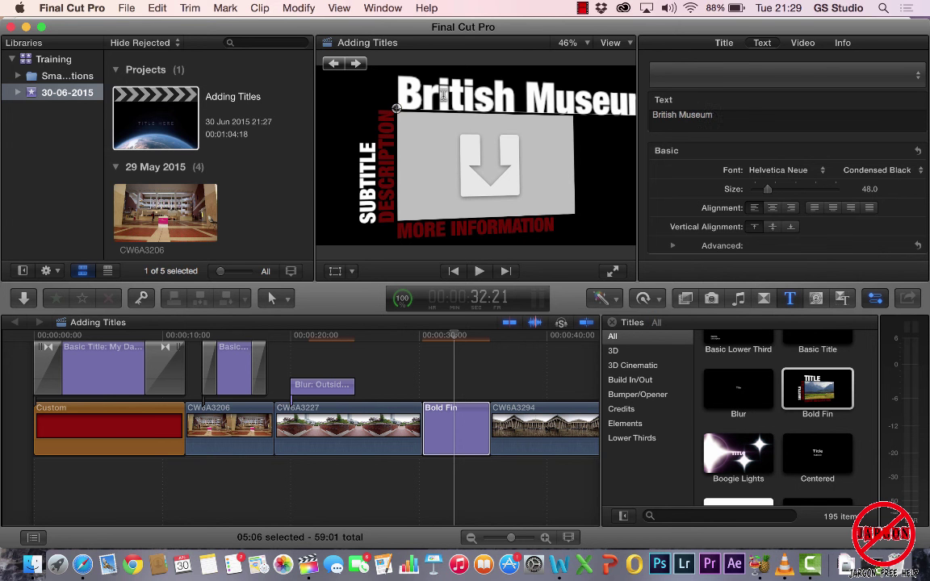
Step: Replace the Bold Fin title's SUBTITLE text with "London" and delete its DESCRIPTION text
{"action": "left_click", "coordinate": [377, 177]}
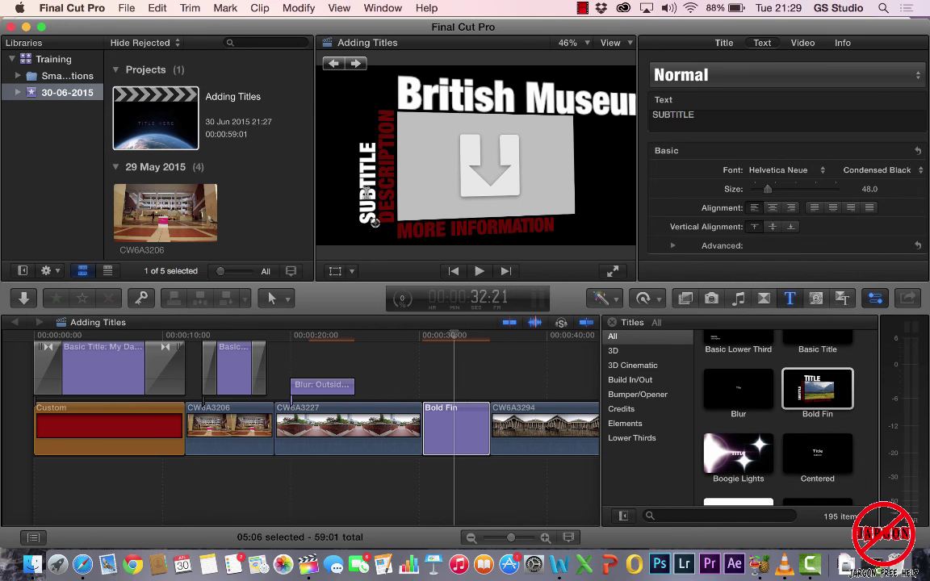
{"action": "double_click", "coordinate": [367, 192]}
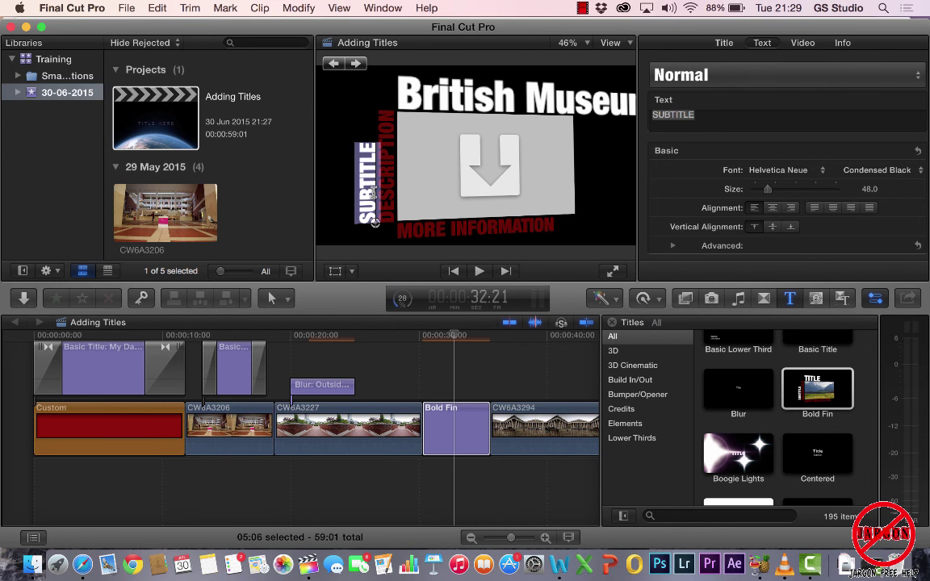
{"action": "type", "text": "London"}
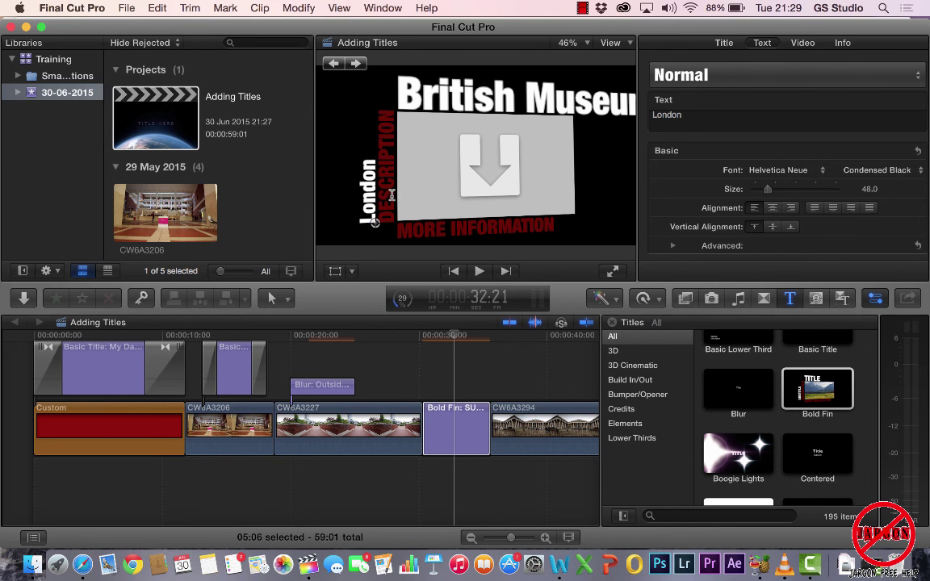
{"action": "left_click", "coordinate": [388, 192]}
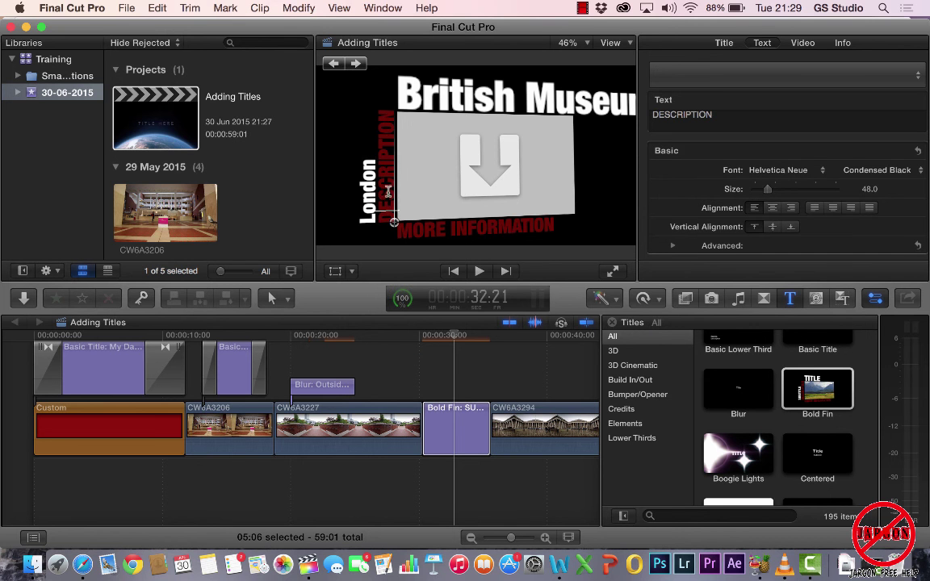
{"action": "double_click", "coordinate": [386, 144]}
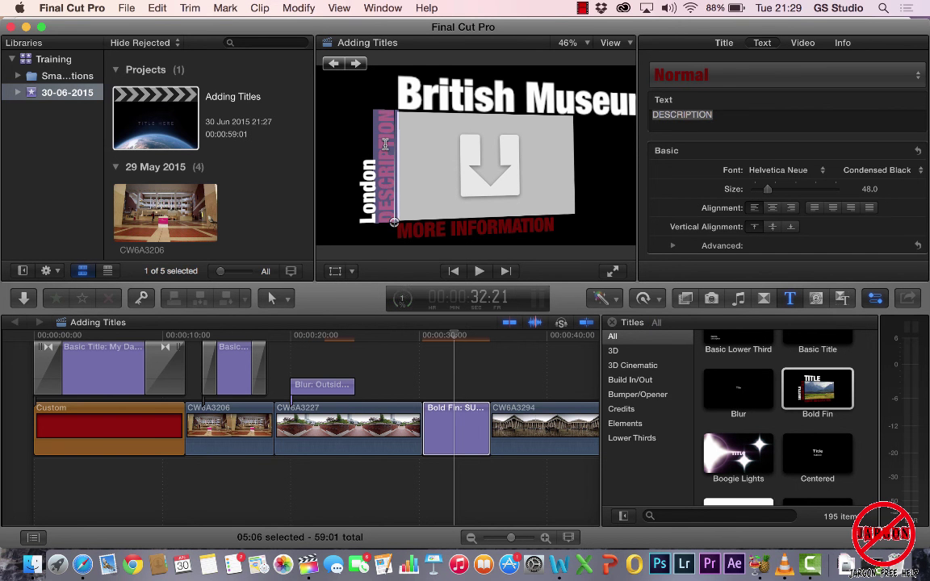
{"action": "key", "text": "BackSpace"}
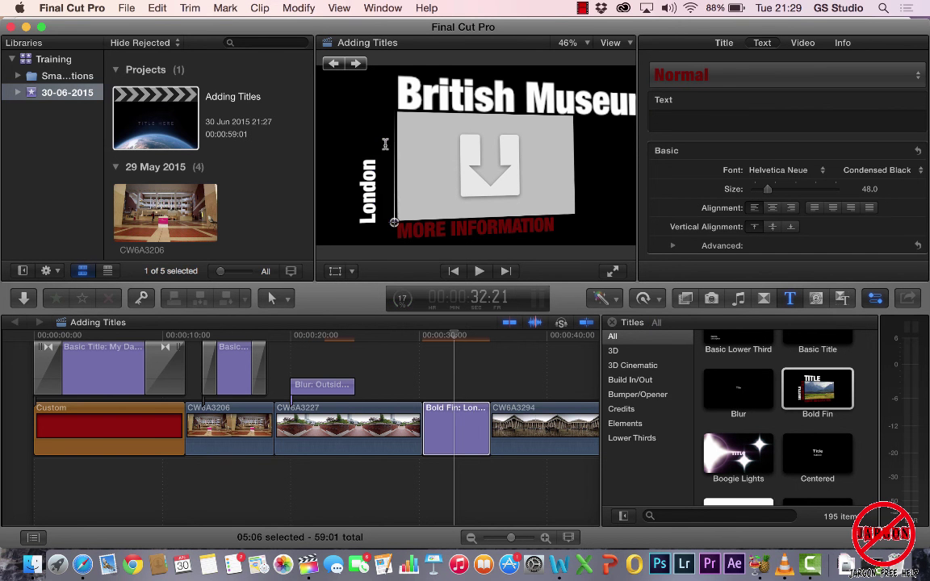
Step: Replace the MORE INFORMATION text with "Great Exhibits" and play the Bold Fin title back from its start
{"action": "double_click", "coordinate": [413, 230]}
{"action": "left_click", "coordinate": [557, 229], "text": "shift"}
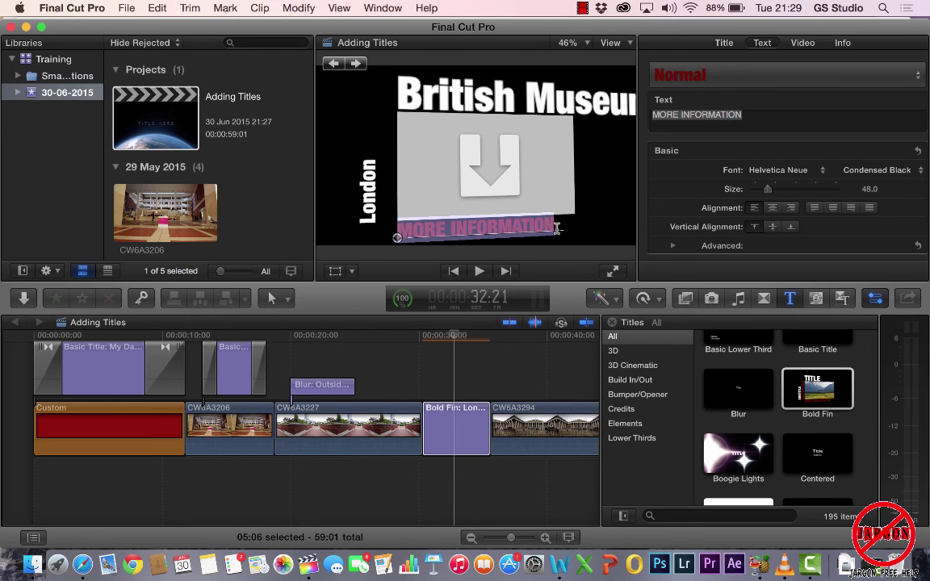
{"action": "type", "text": "Great Exhibits"}
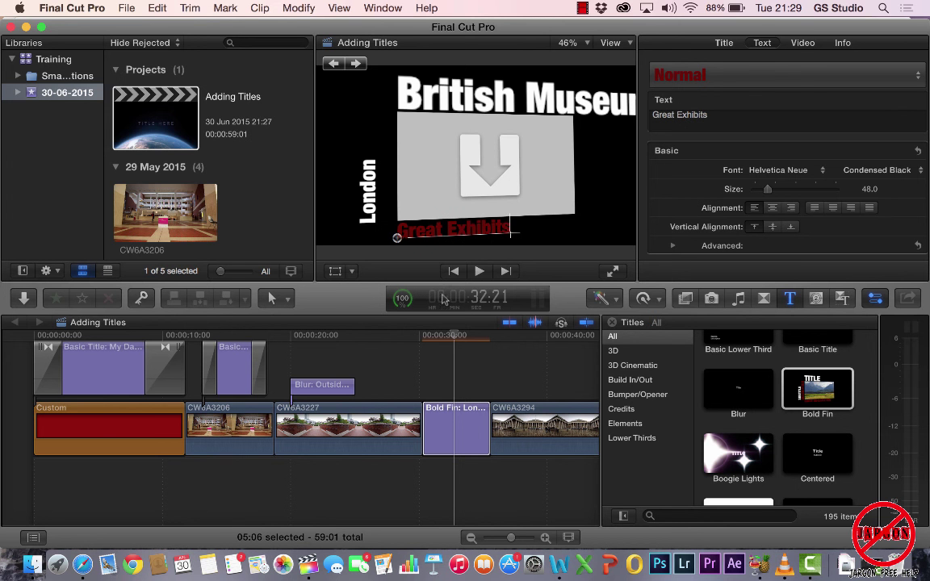
{"action": "left_click", "coordinate": [421, 339]}
{"action": "key", "text": "space"}
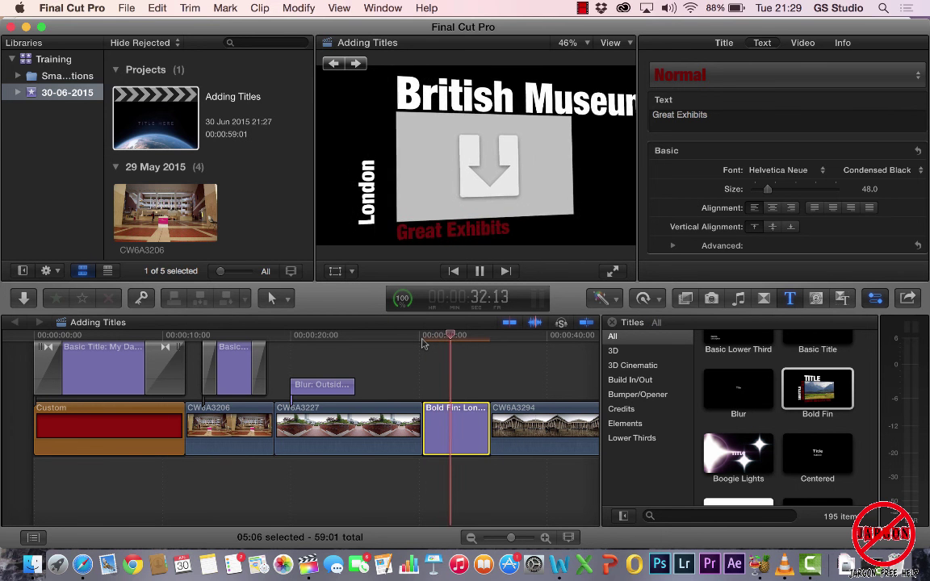
{"action": "key", "text": "space"}
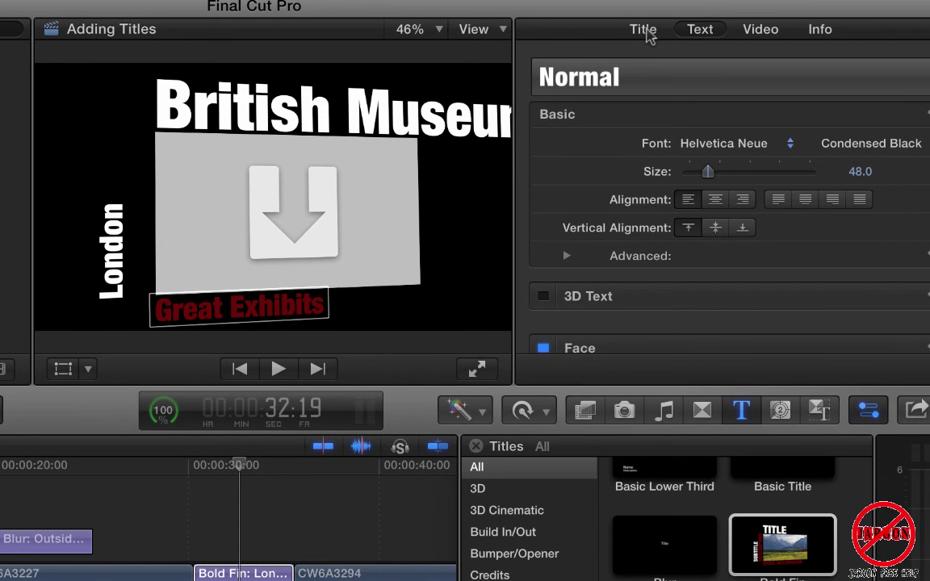
Step: Fill the Bold Fin title's Media Well Inset with clip CW6A3226 and apply it
{"action": "left_click", "coordinate": [645, 30]}
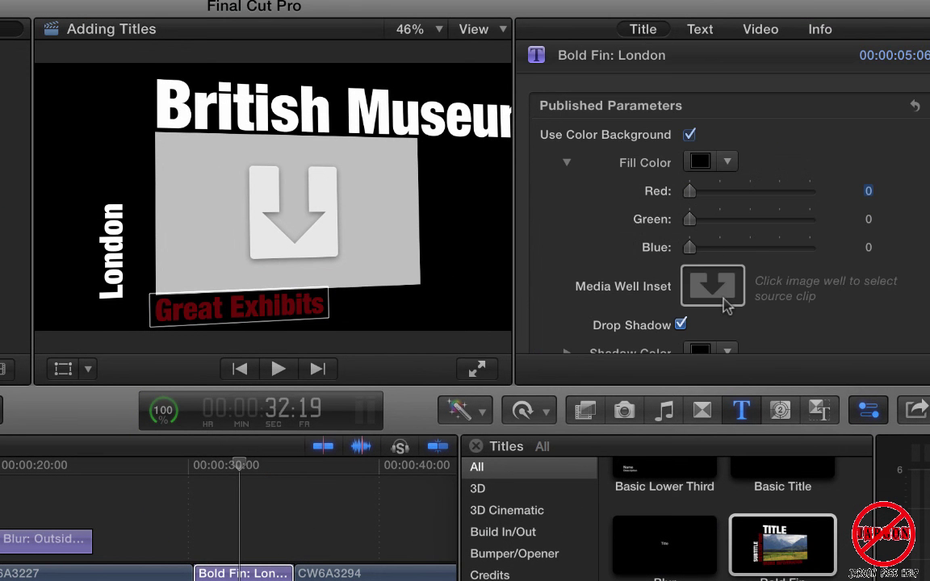
{"action": "left_click", "coordinate": [714, 288]}
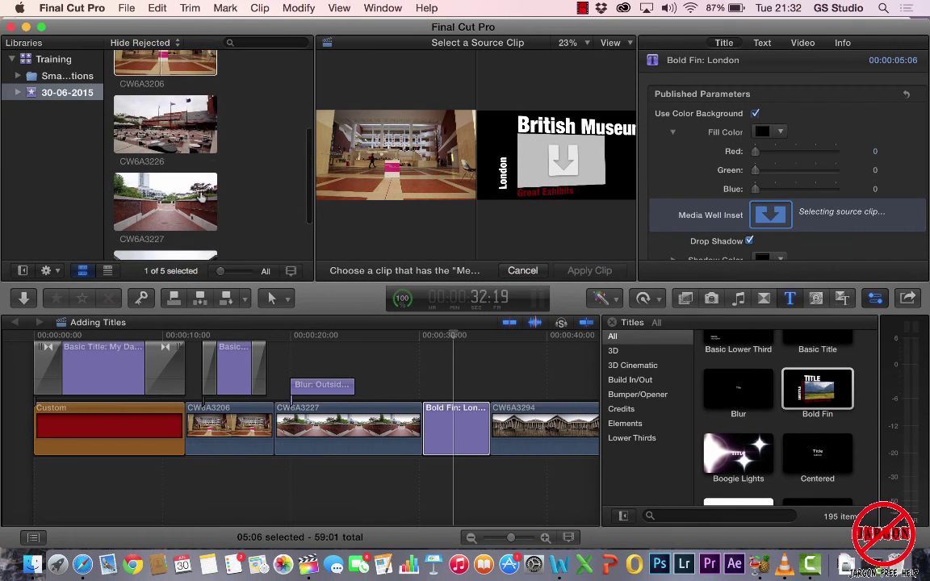
{"action": "scroll", "coordinate": [201, 197], "scroll_direction": "down", "scroll_amount": 1}
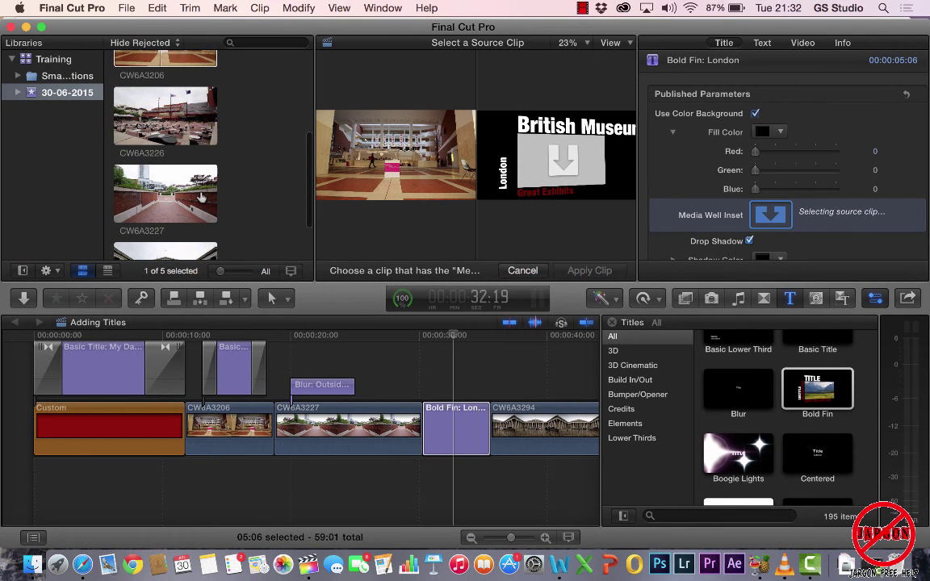
{"action": "scroll", "coordinate": [201, 197], "scroll_direction": "down", "scroll_amount": 3}
{"action": "scroll", "coordinate": [184, 121], "scroll_direction": "up", "scroll_amount": 4}
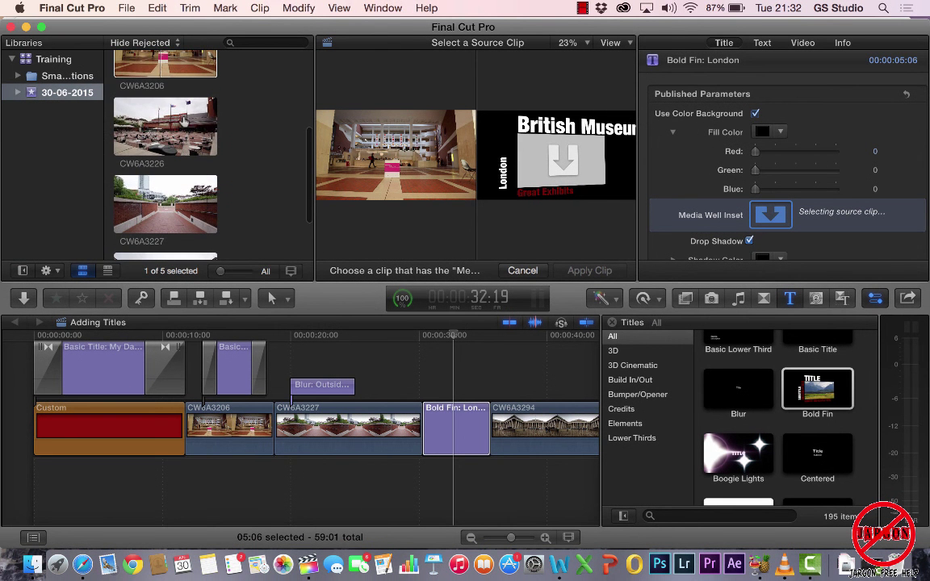
{"action": "left_click", "coordinate": [184, 121]}
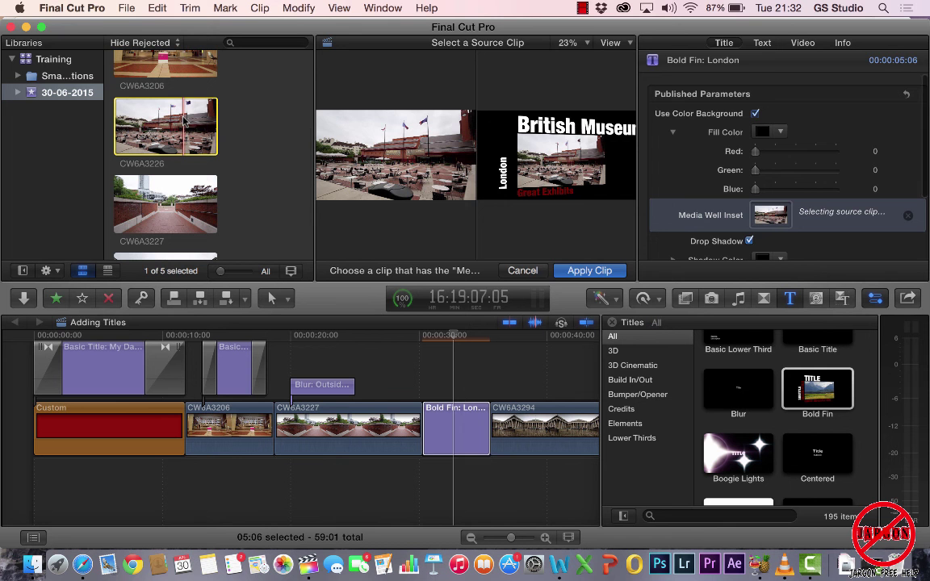
{"action": "left_click", "coordinate": [595, 275]}
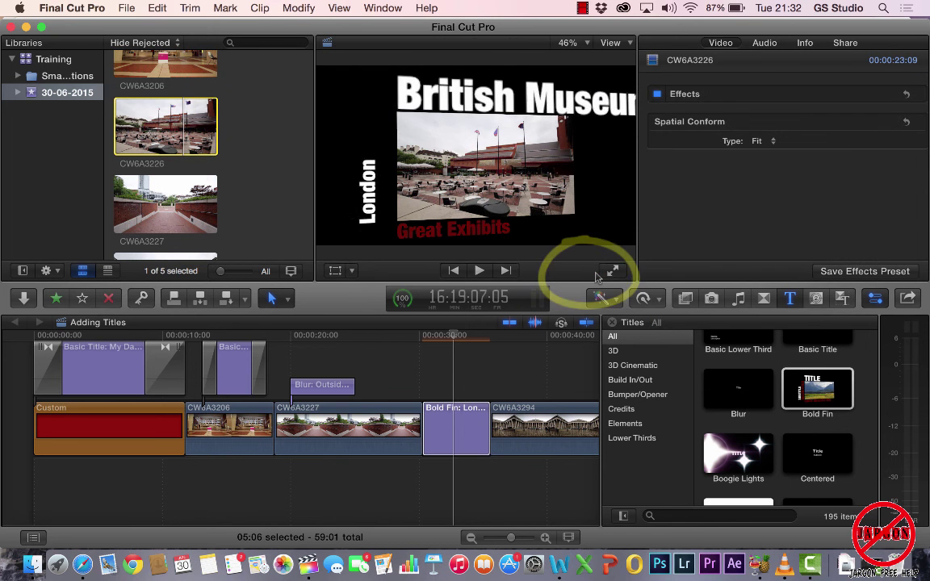
Step: Play back the Bold Fin title with its inset clip and lengthen it to a duration of 00:00:08:24
{"action": "left_click", "coordinate": [425, 343]}
{"action": "key", "text": "space"}
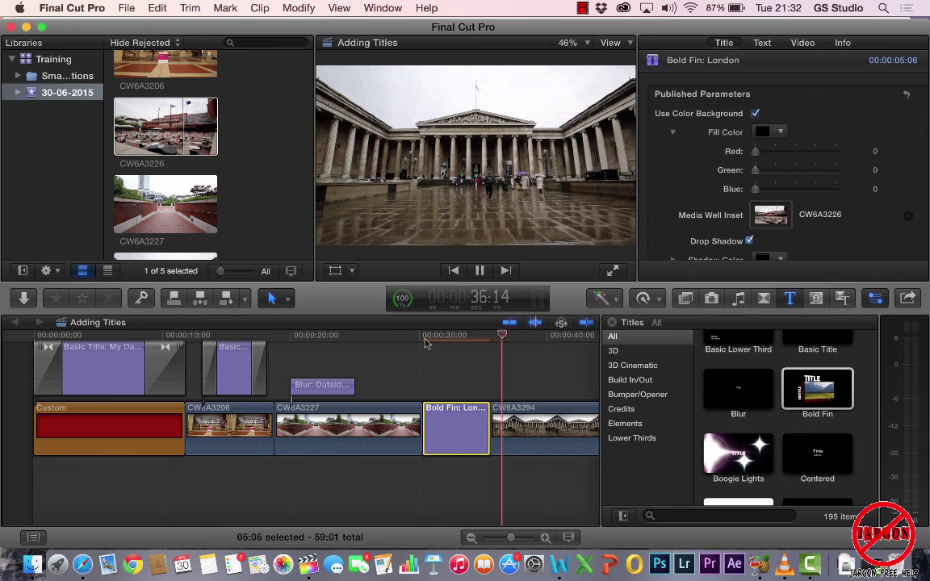
{"action": "key", "text": "space"}
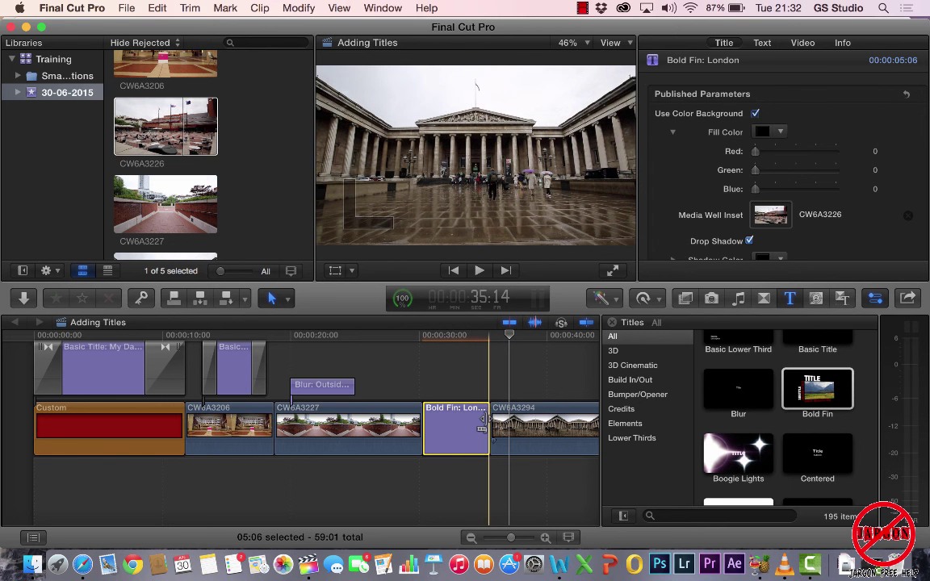
{"action": "left_click_drag", "start_coordinate": [489, 428], "coordinate": [537, 426]}
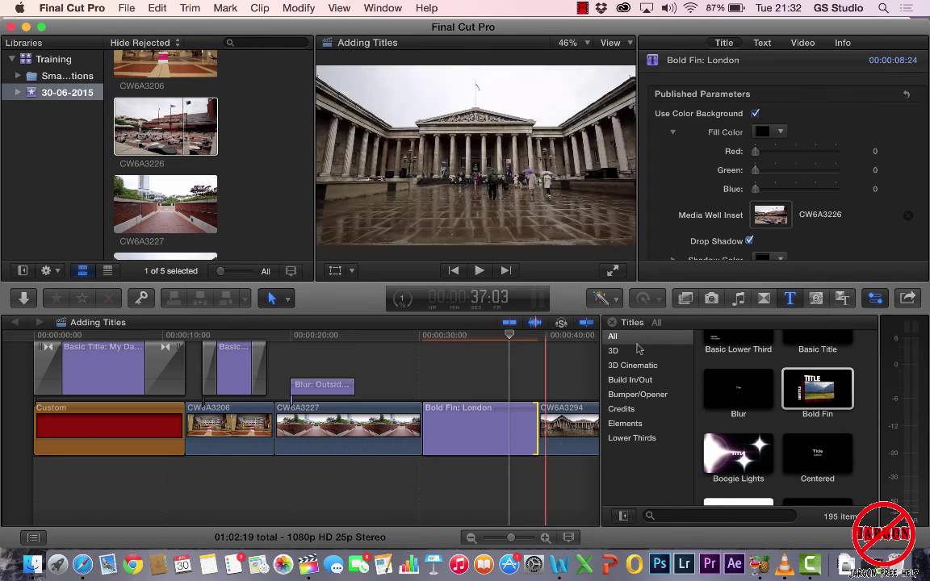
Step: Look through further title styles in the Titles browser, including Custom 3D and Date/Time
{"action": "scroll", "coordinate": [742, 403], "scroll_direction": "down", "scroll_amount": 5}
{"action": "scroll", "coordinate": [744, 404], "scroll_direction": "down", "scroll_amount": 3}
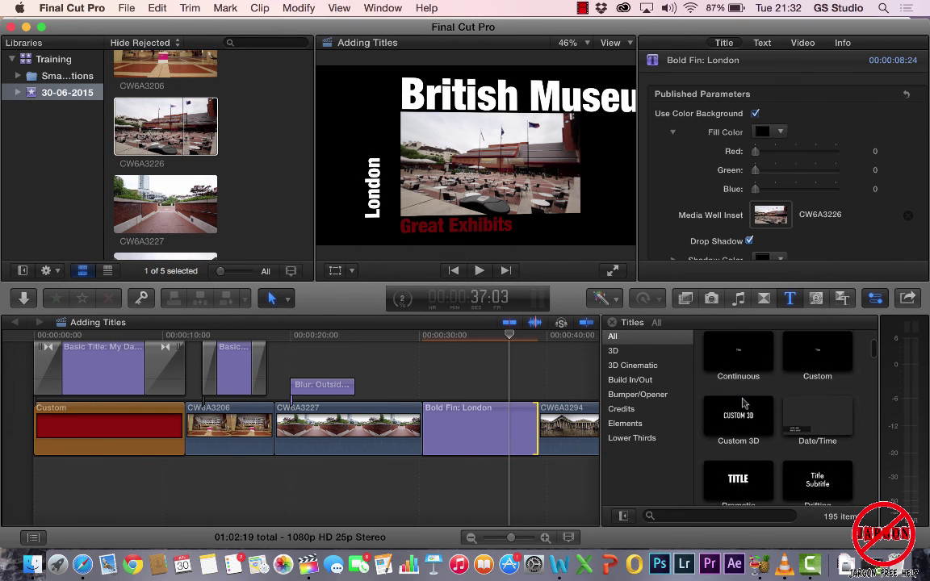
{"action": "left_click", "coordinate": [733, 405]}
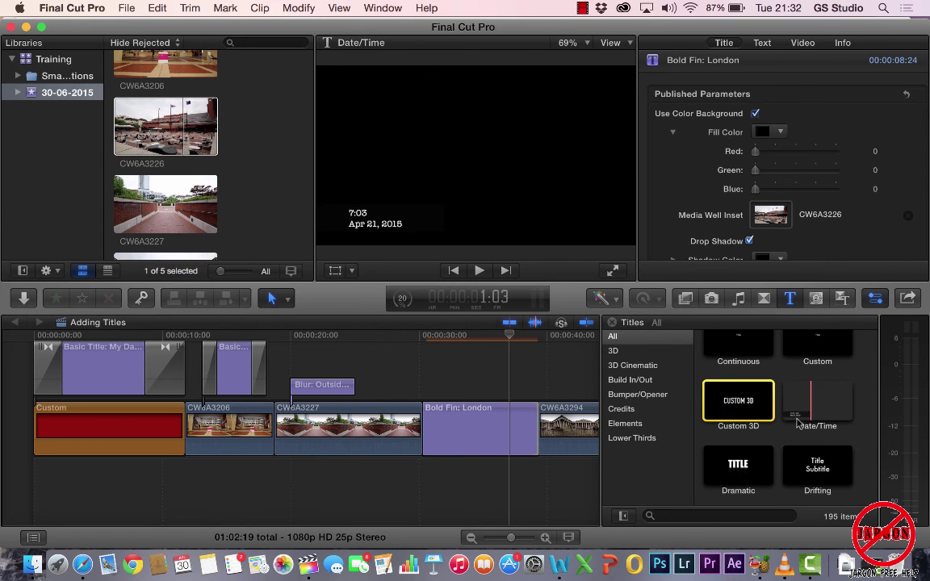
{"action": "scroll", "coordinate": [832, 452], "scroll_direction": "down", "scroll_amount": 5}
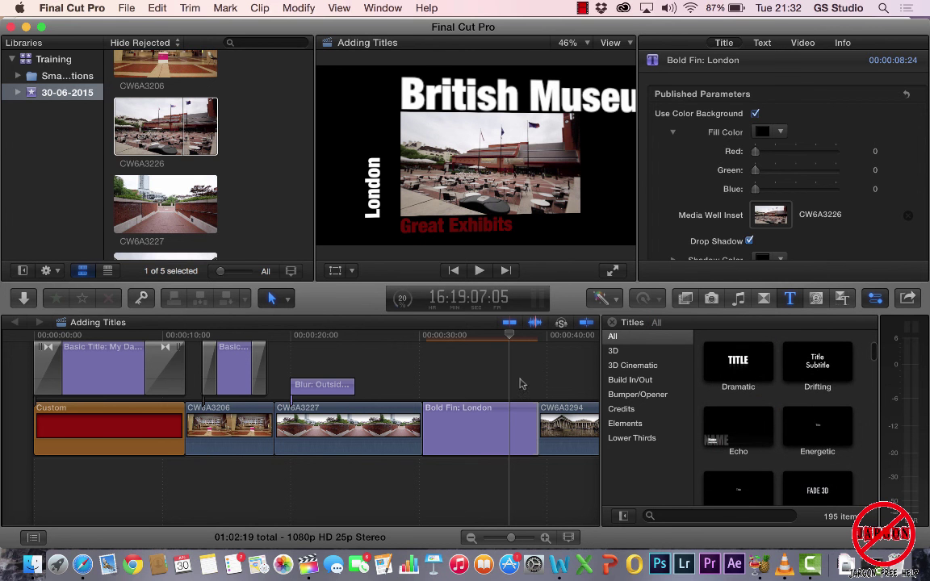
{"action": "left_click", "coordinate": [487, 422]}
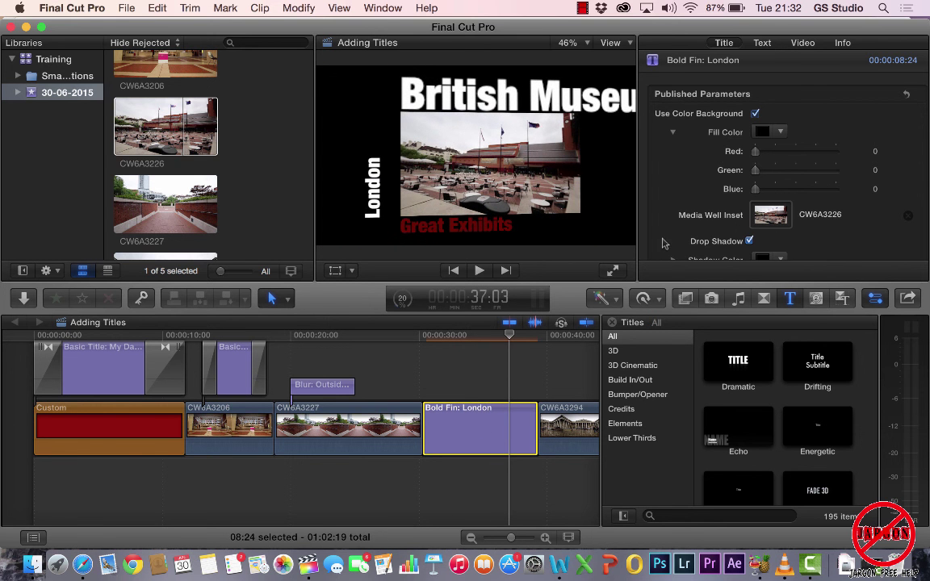
{"action": "left_click", "coordinate": [772, 216]}
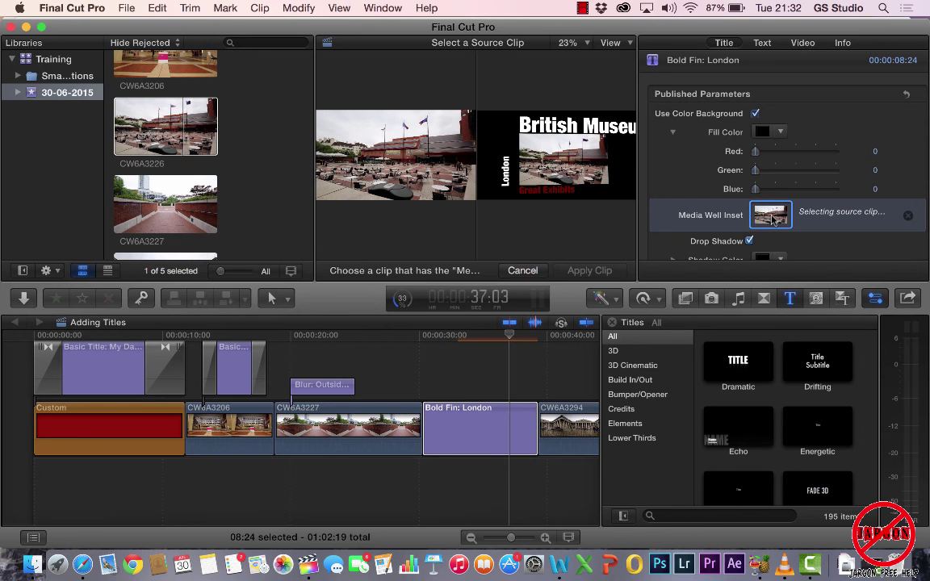
{"action": "scroll", "coordinate": [222, 163], "scroll_direction": "down", "scroll_amount": 2}
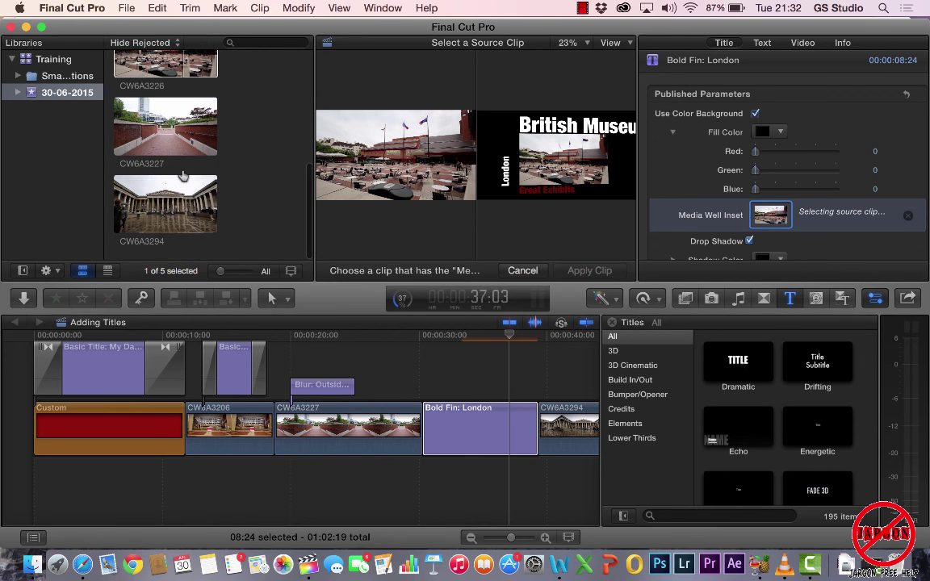
{"action": "left_click", "coordinate": [524, 271]}
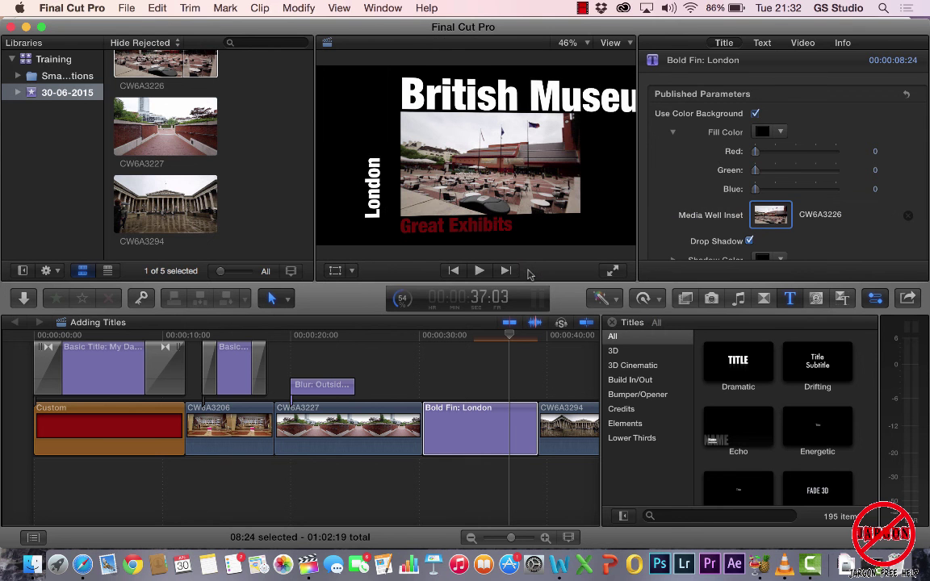